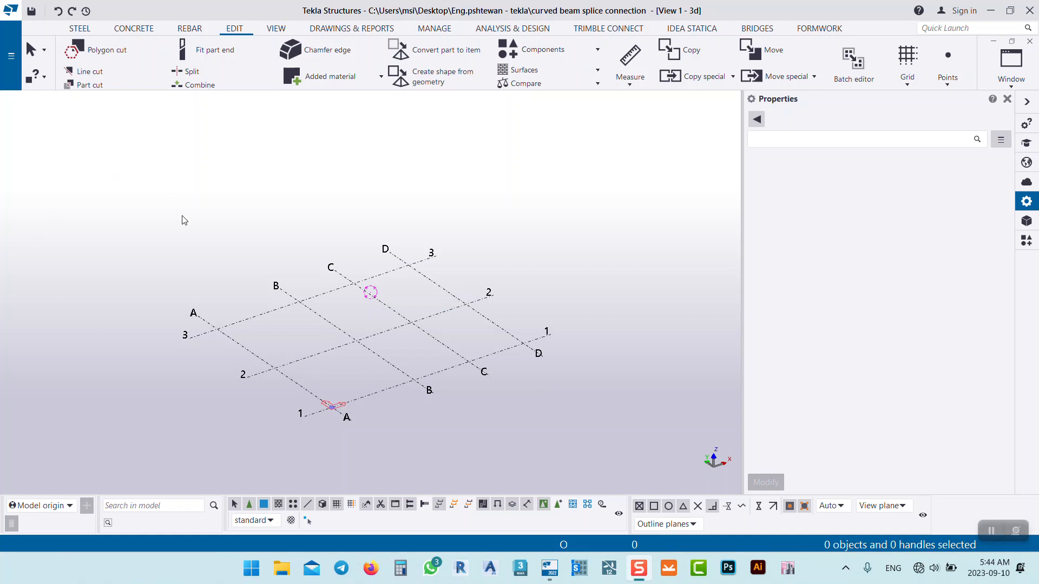
Step: Create a curved steel beam from grid intersection A/2 through grid line B midway between lines 2 and 3 to C/2
left_click(80, 30)
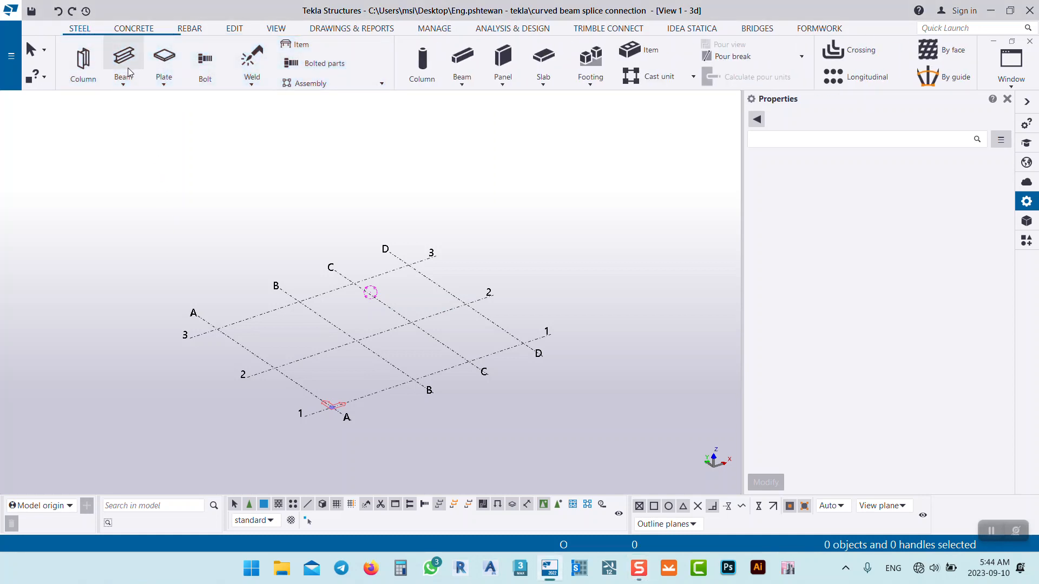
left_click(124, 85)
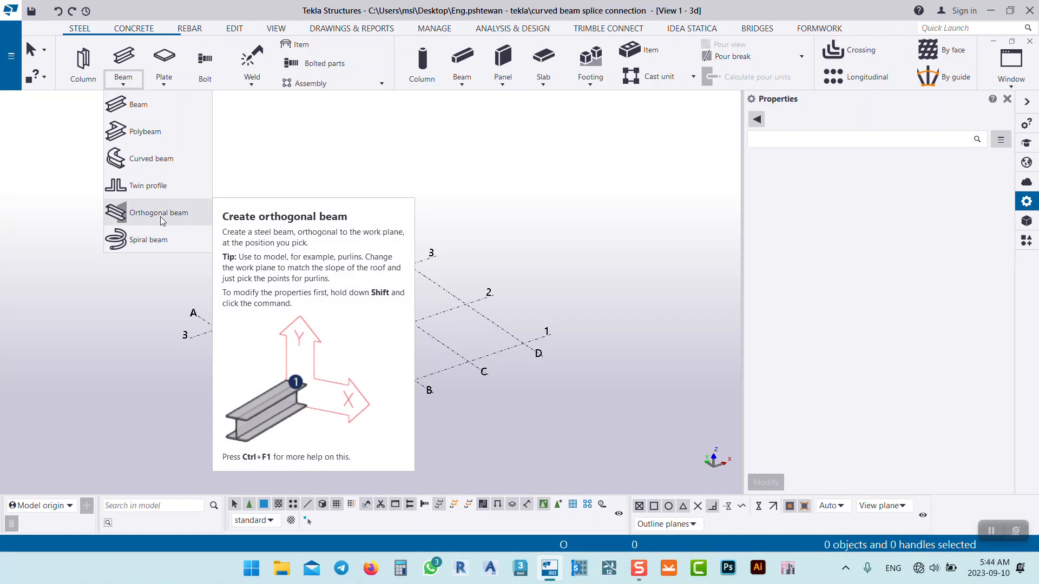
left_click(142, 162)
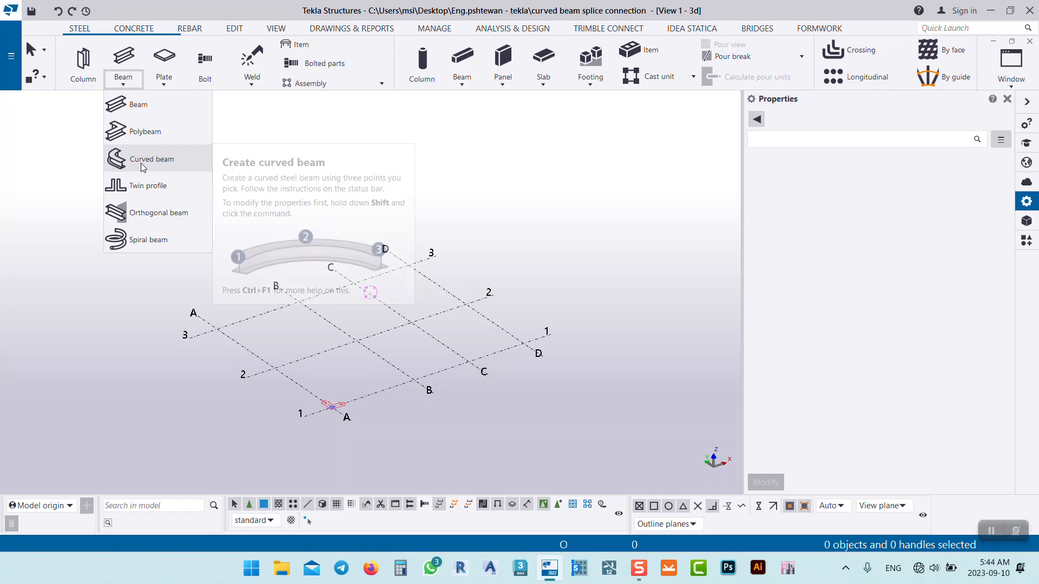
left_click(275, 369)
left_click(329, 321)
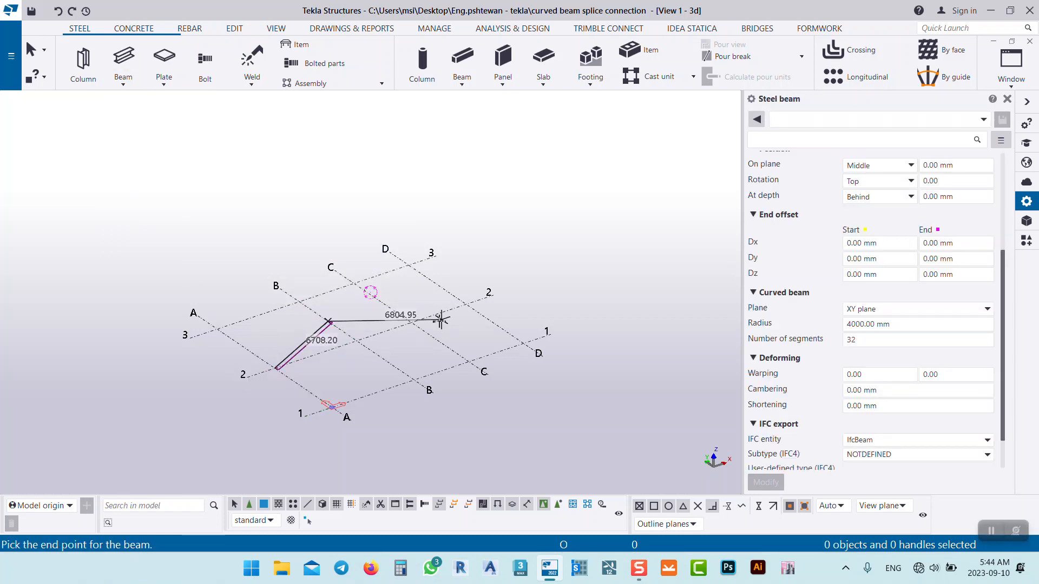
left_click(414, 325)
right_click(400, 346)
left_click(437, 123)
Step: Set the curved beam's number of segments to 10
scroll(297, 335, "up", 4)
left_click(301, 340)
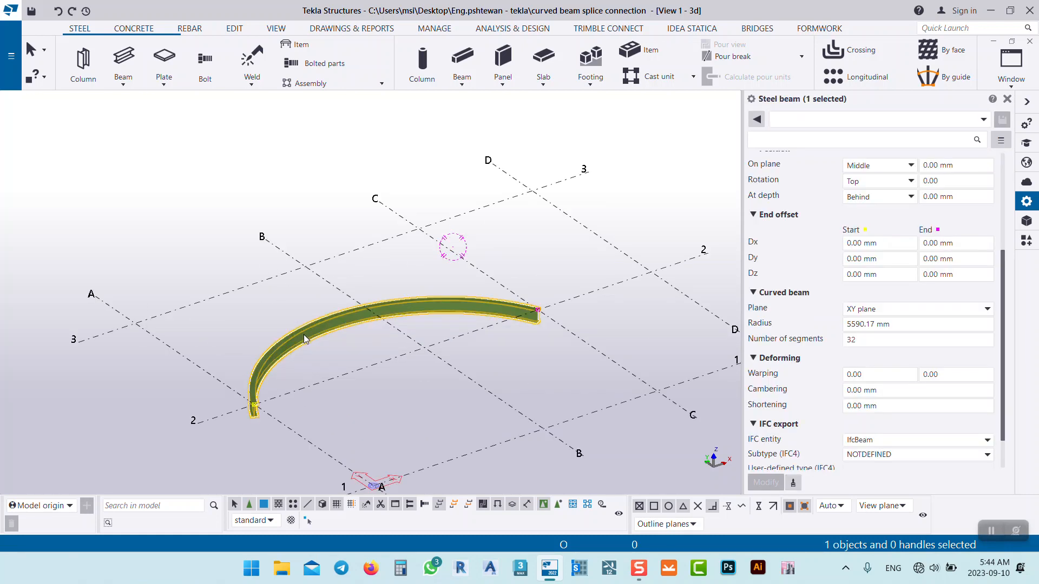
left_click(854, 324)
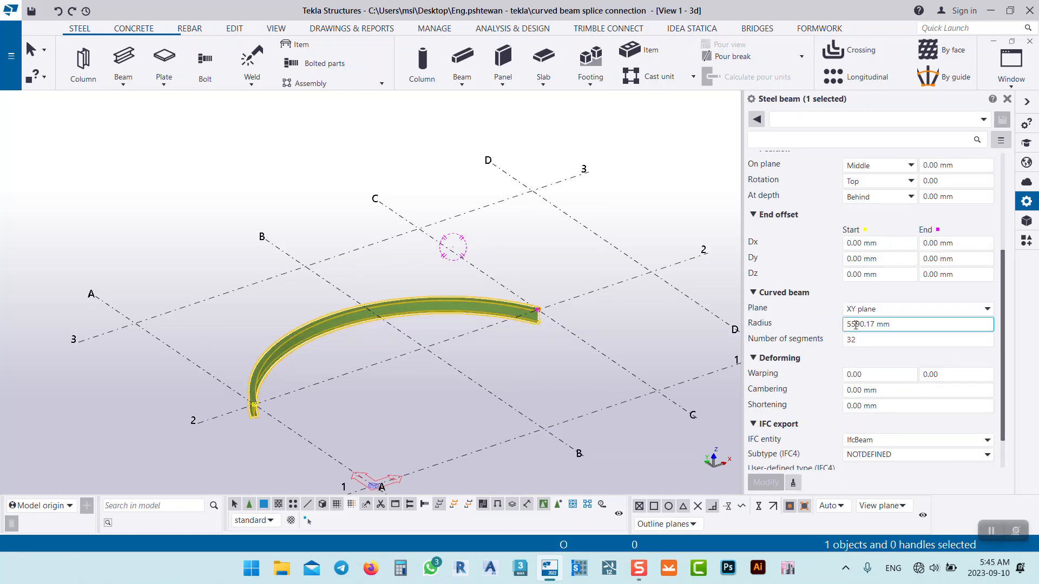
scroll(861, 329, "up", 1)
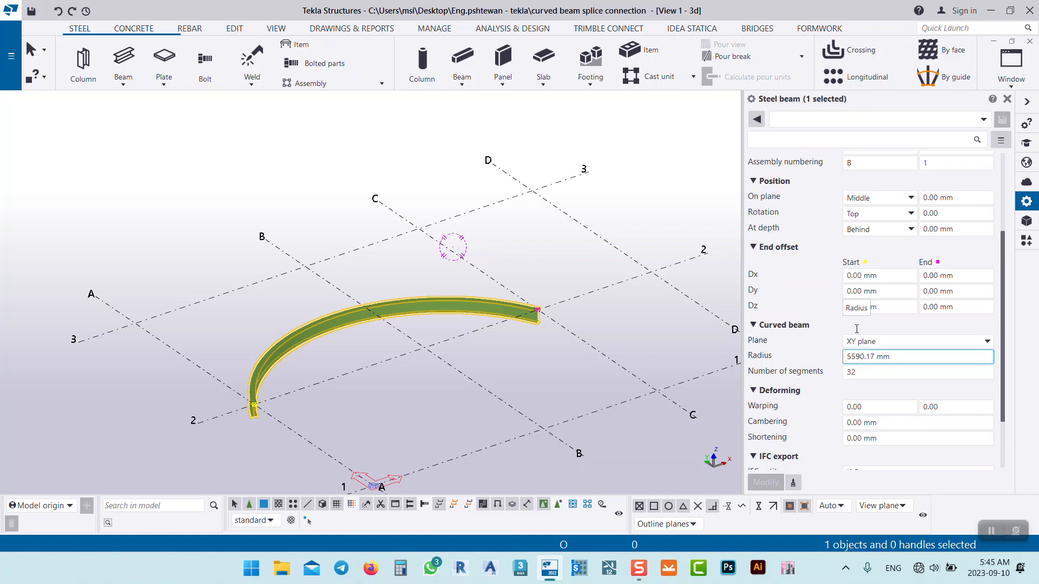
left_click(864, 371)
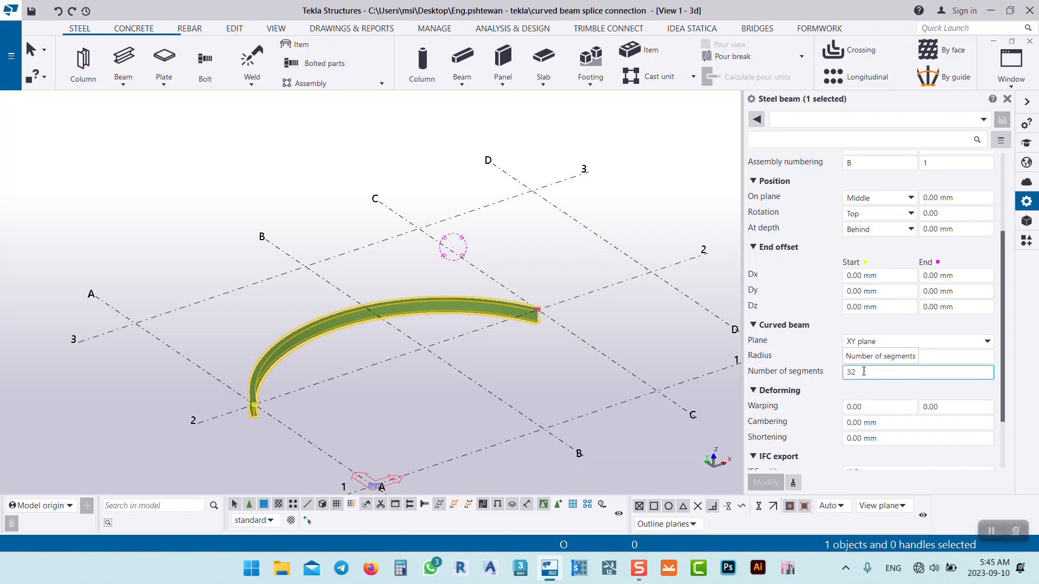
double_click(866, 373)
type("8")
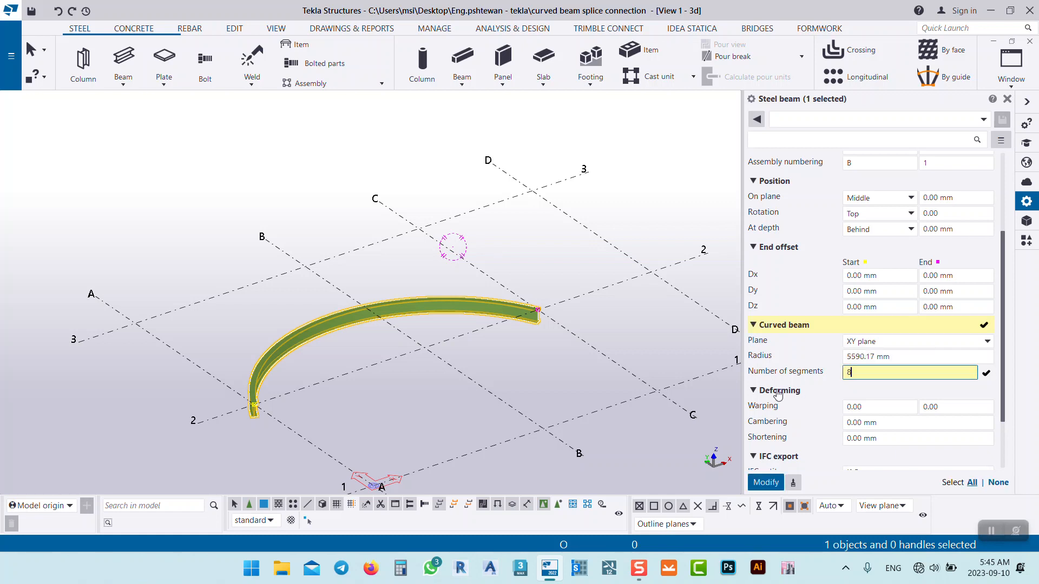
key("BackSpace")
type("10")
key("Return")
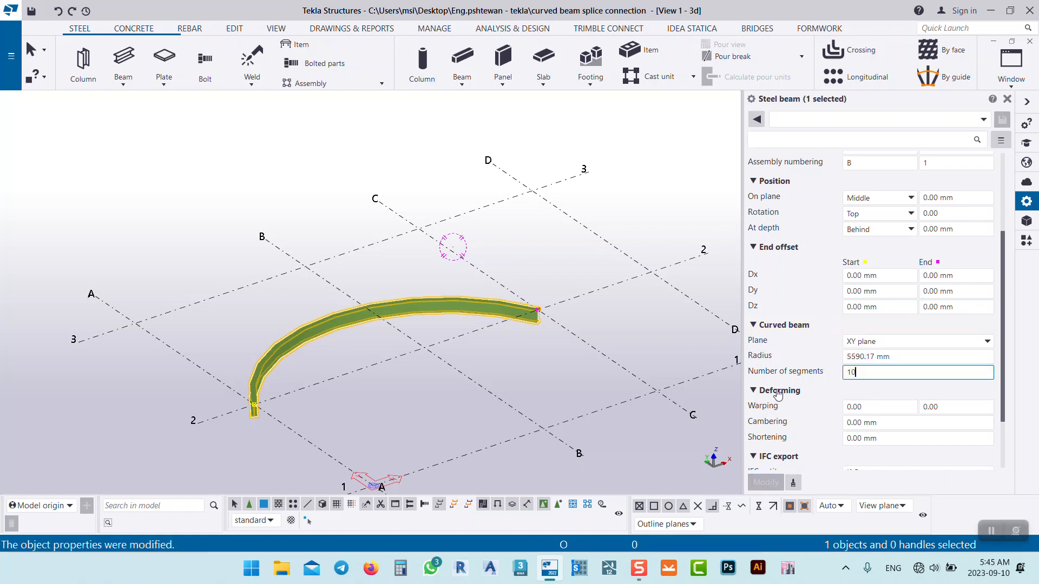
Step: Switch the model view to plan and examine the faceted outline of the curved beam
left_click(281, 403)
scroll(280, 349, "up", 5)
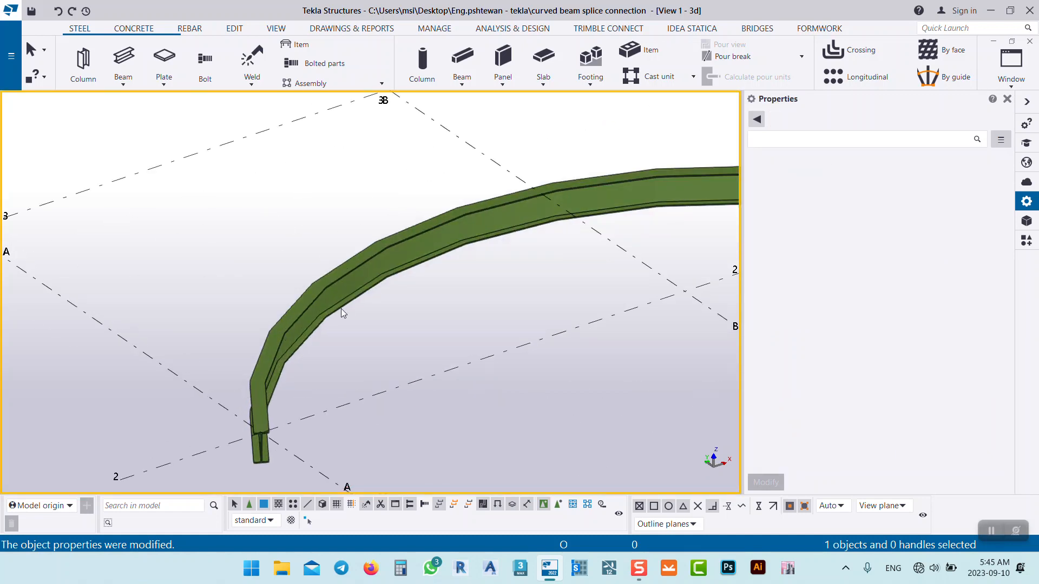
key("ctrl+p")
scroll(197, 258, "up", 5)
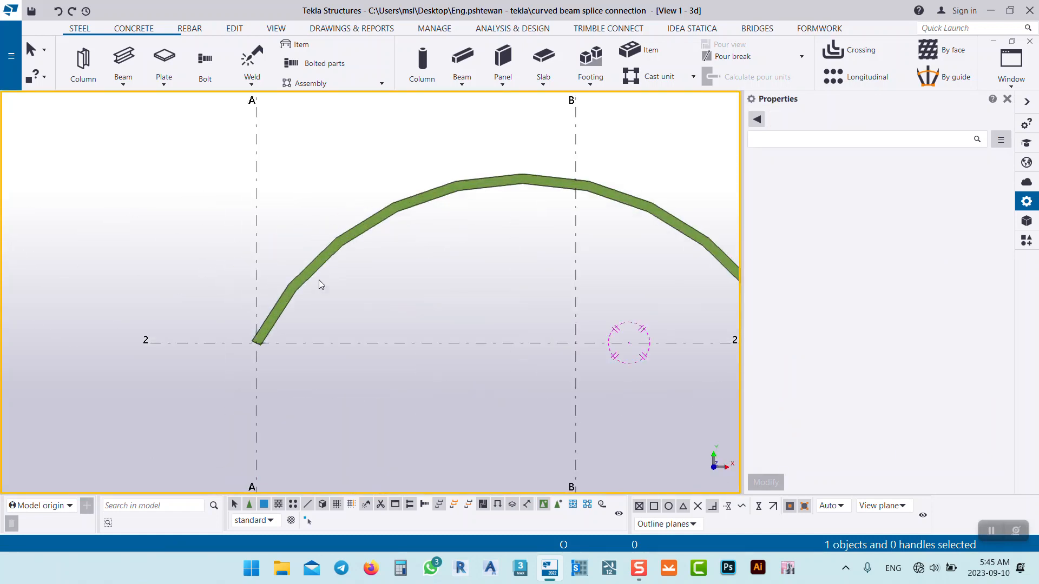
scroll(317, 276, "up", 3)
scroll(274, 294, "down", 3)
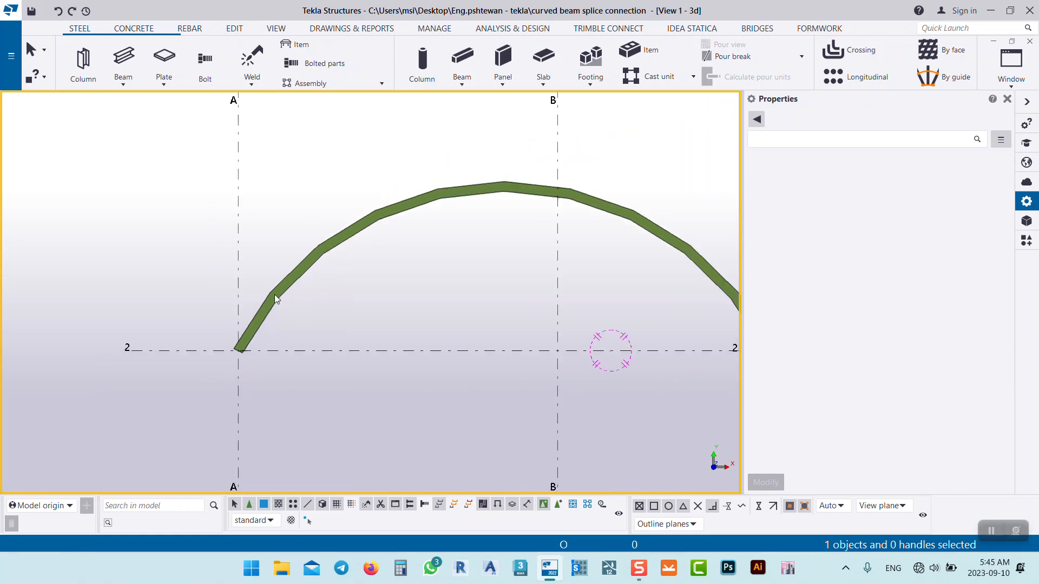
Step: Set the curved beam's number of segments to 32
left_click(300, 278)
double_click(878, 374)
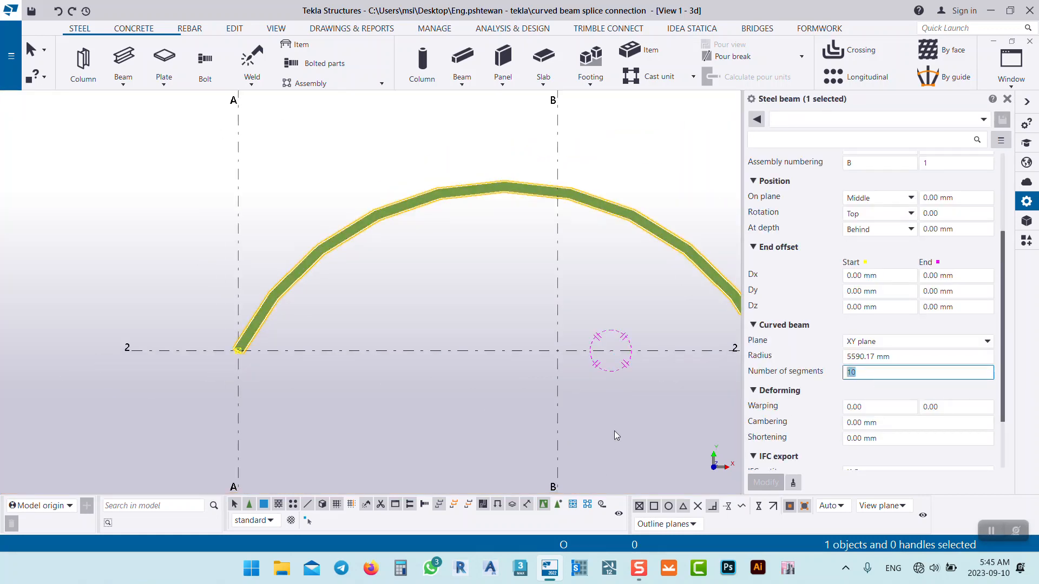
type("32")
key("Return")
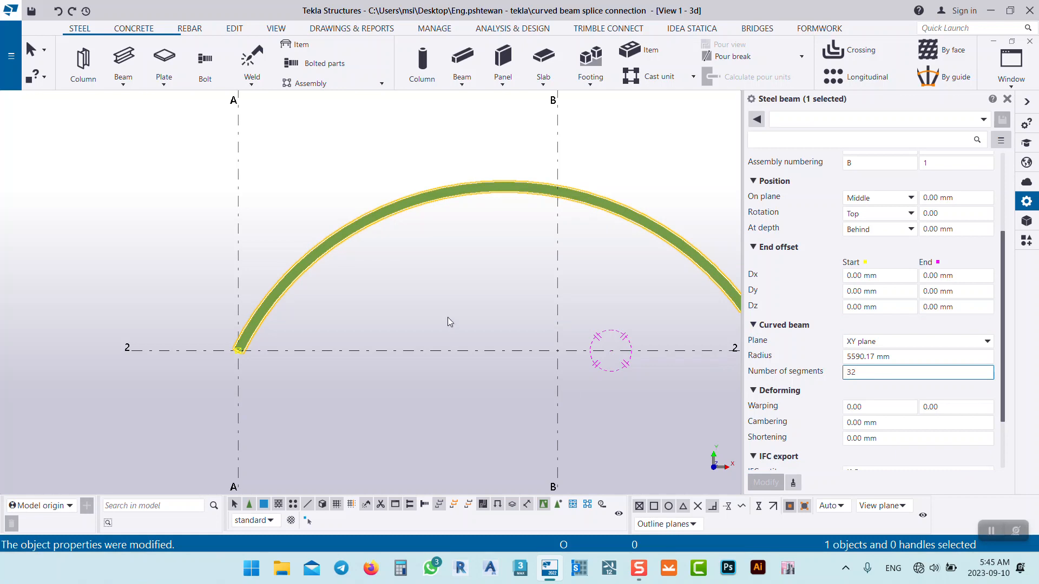
Step: Split the curved beam into two parts at the crown of its arc
left_click(433, 306)
middle_click_drag(277, 301, 186, 340)
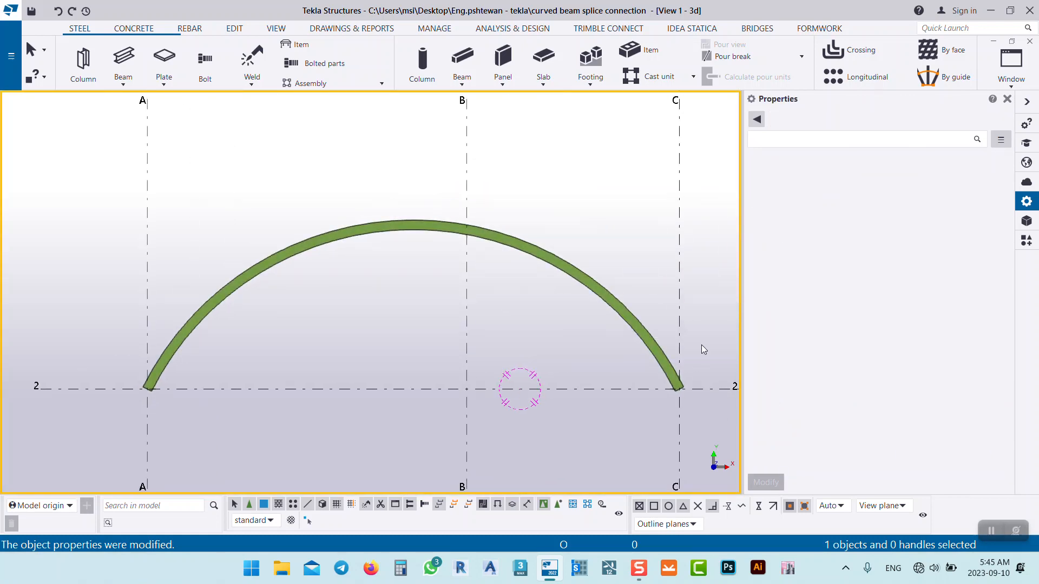
middle_click_drag(390, 311, 472, 302)
scroll(490, 226, "up", 2)
middle_click_drag(490, 226, 408, 237)
left_click(359, 235)
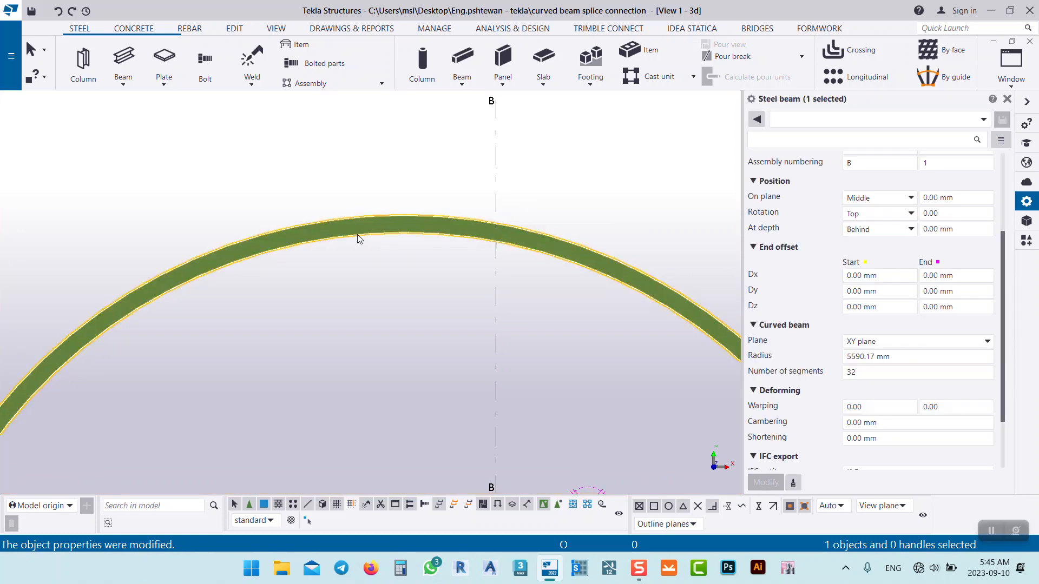
left_click(238, 28)
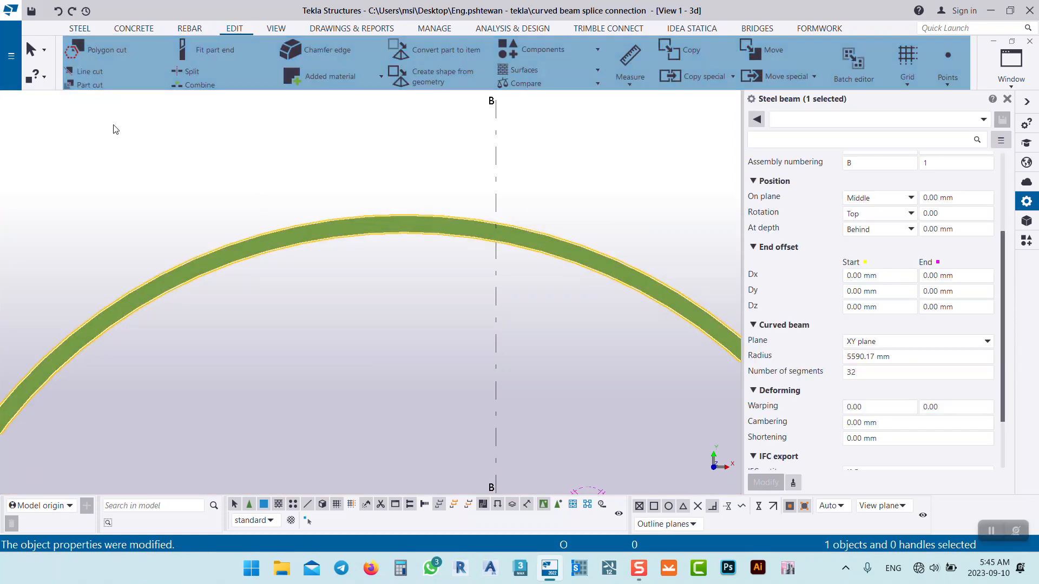
left_click(190, 72)
left_click(403, 232)
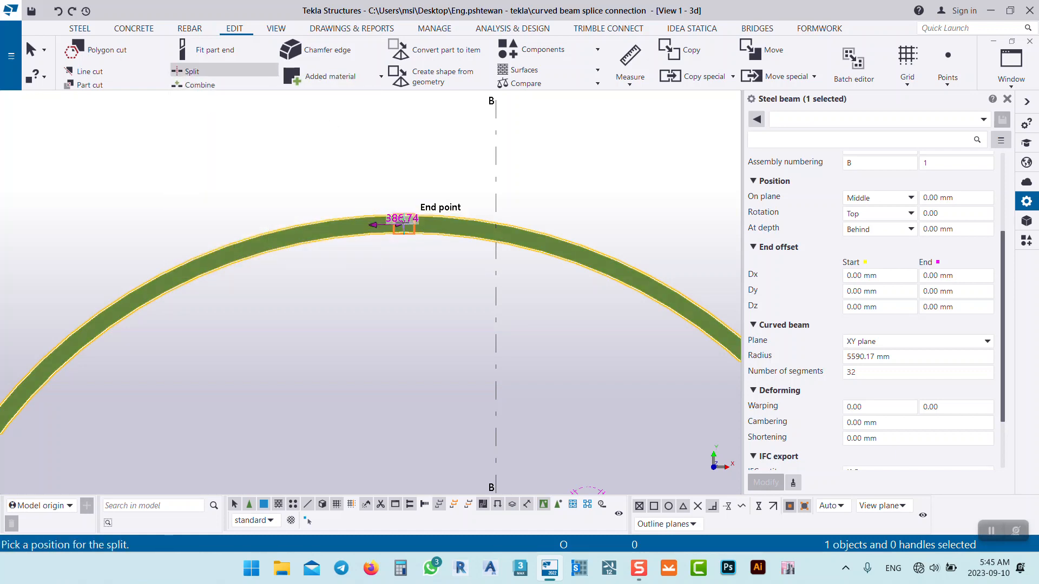
left_click(403, 223)
right_click(404, 163)
left_click(435, 165)
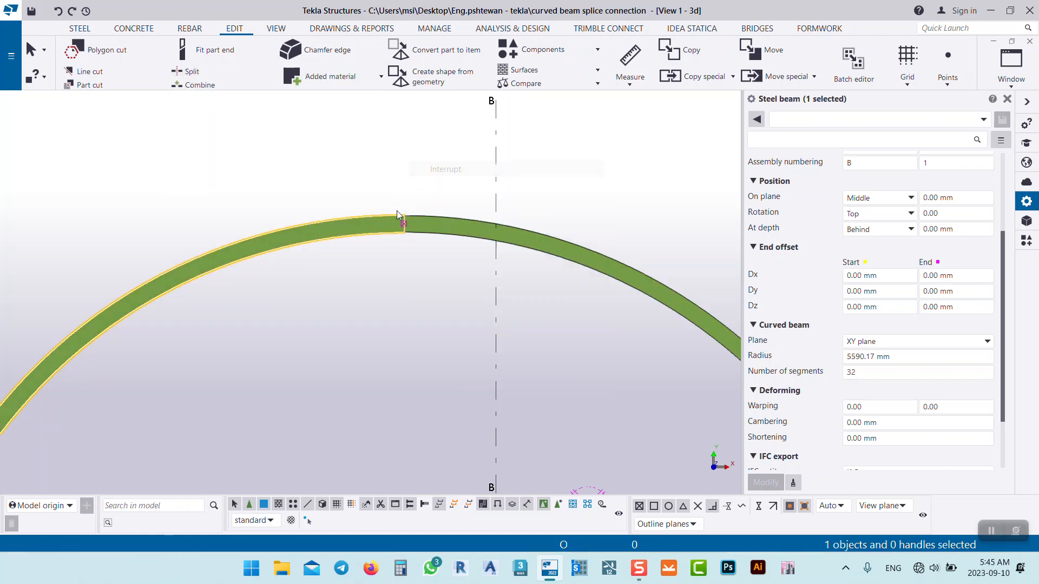
Step: Check the radius property of the split beam half nearer grid line C
left_click(431, 242)
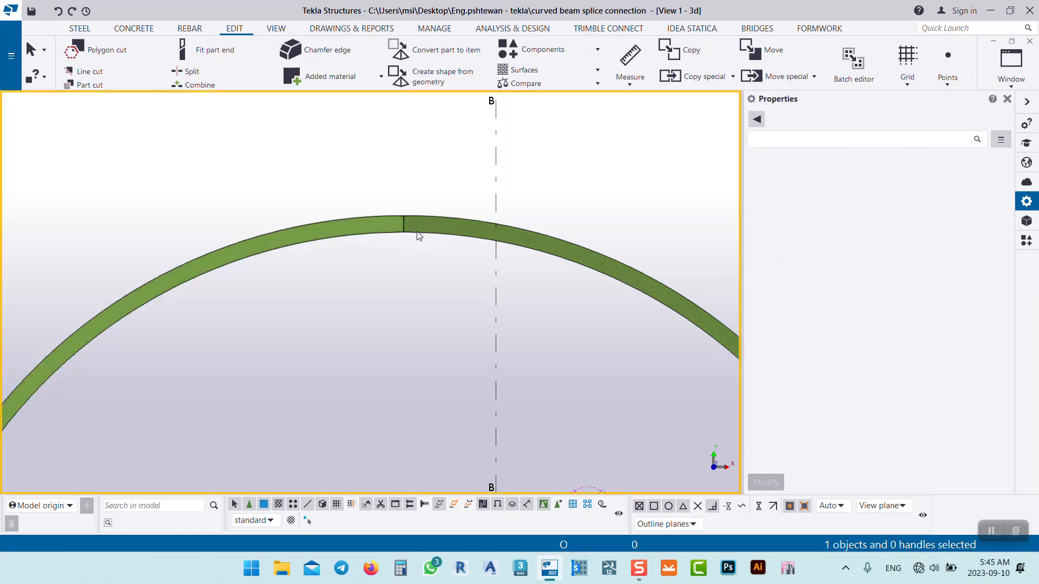
left_click(412, 233)
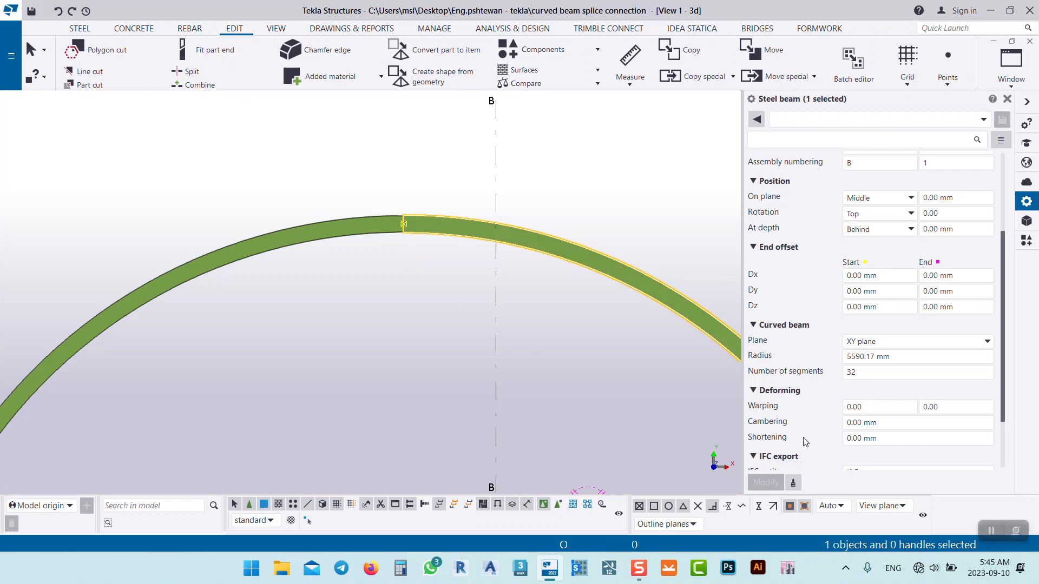
double_click(875, 357)
left_click(443, 287)
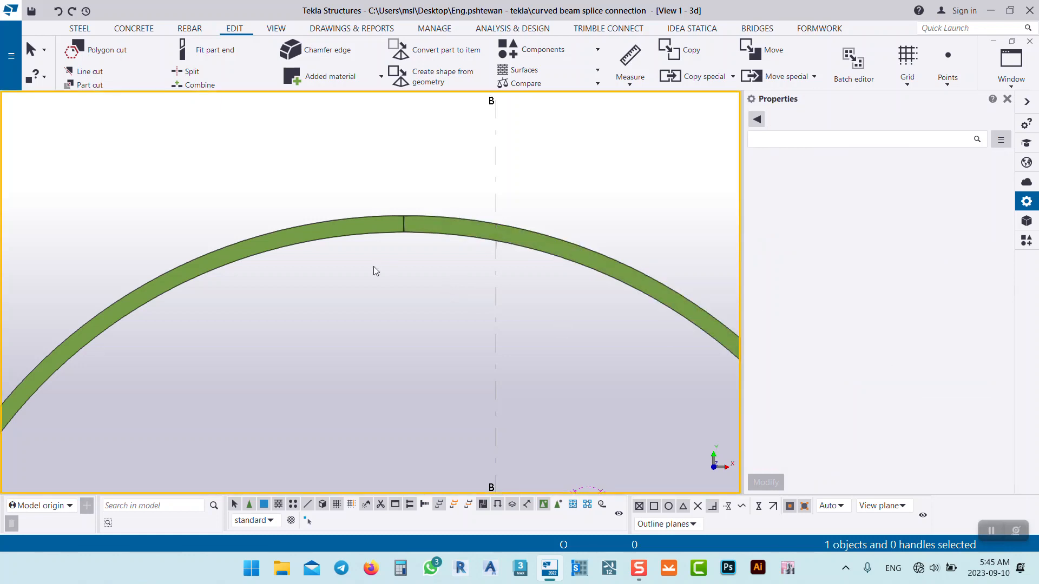
Step: Find the Splice connection (77) component by searching for "spli" and apply it between the two curved beam halves
left_click(1027, 244)
left_click(870, 136)
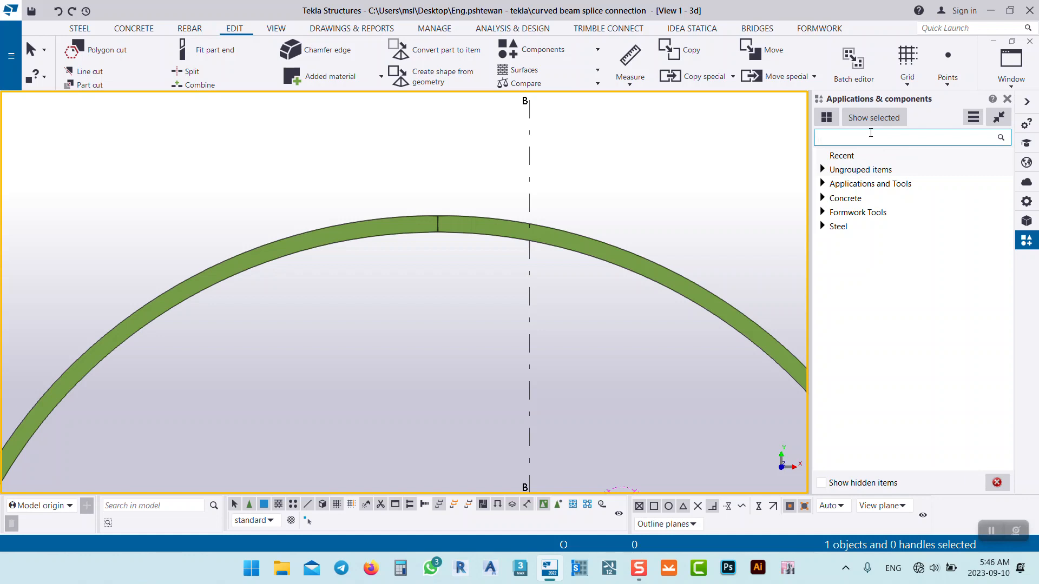
type("spli")
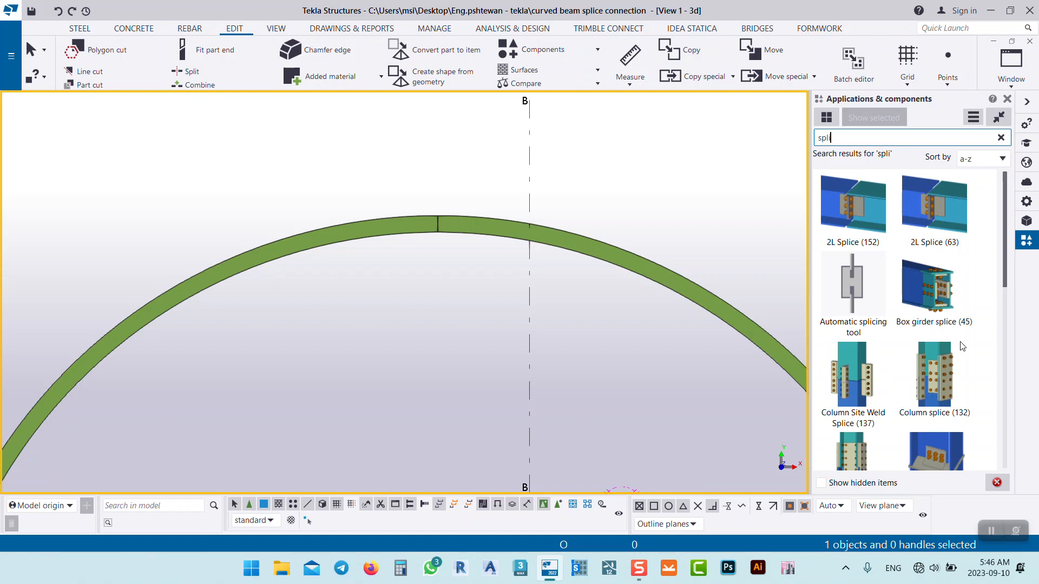
scroll(963, 346, "down", 5)
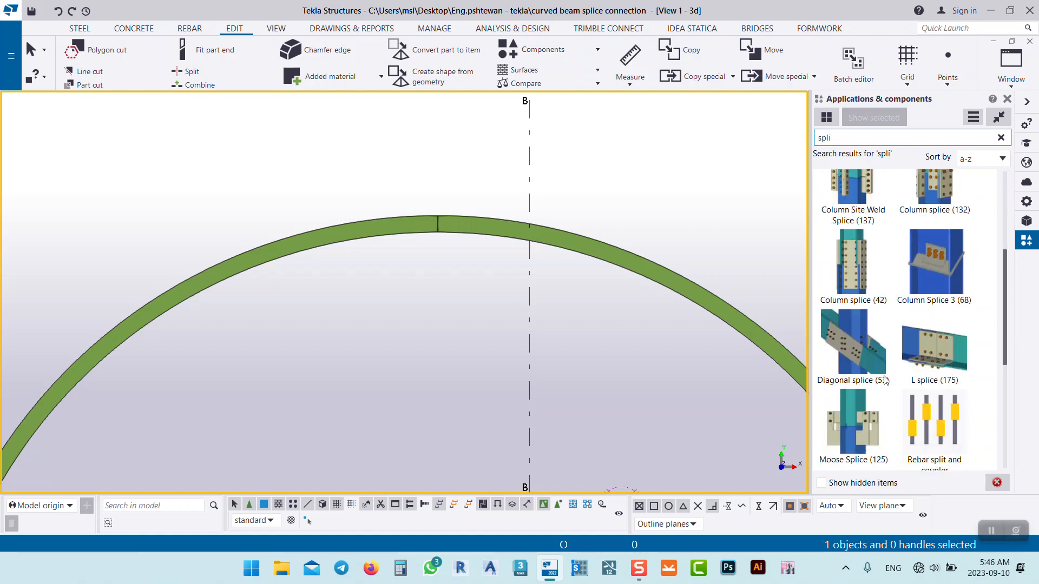
scroll(885, 380, "down", 3)
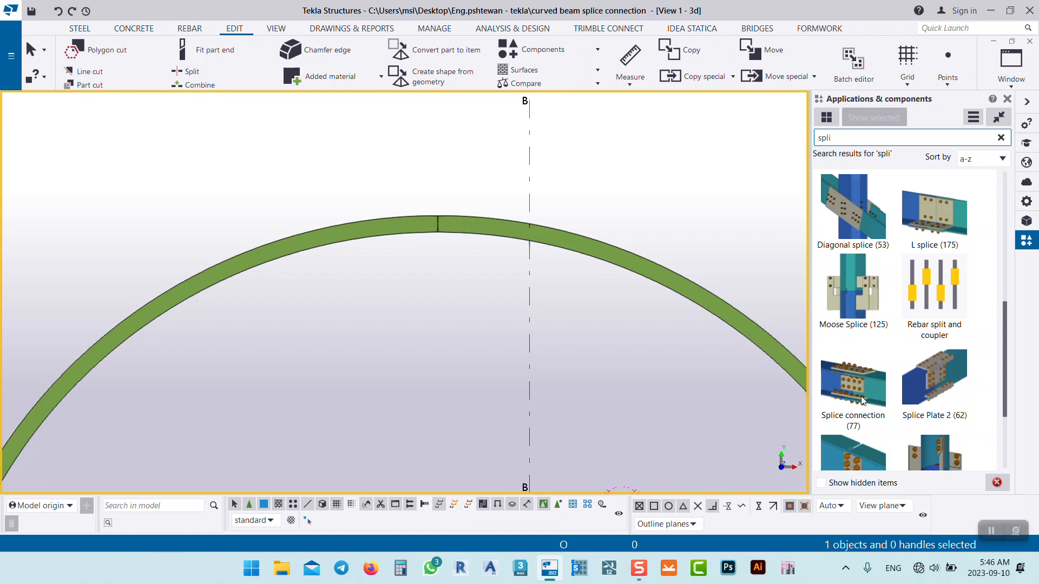
left_click(848, 387)
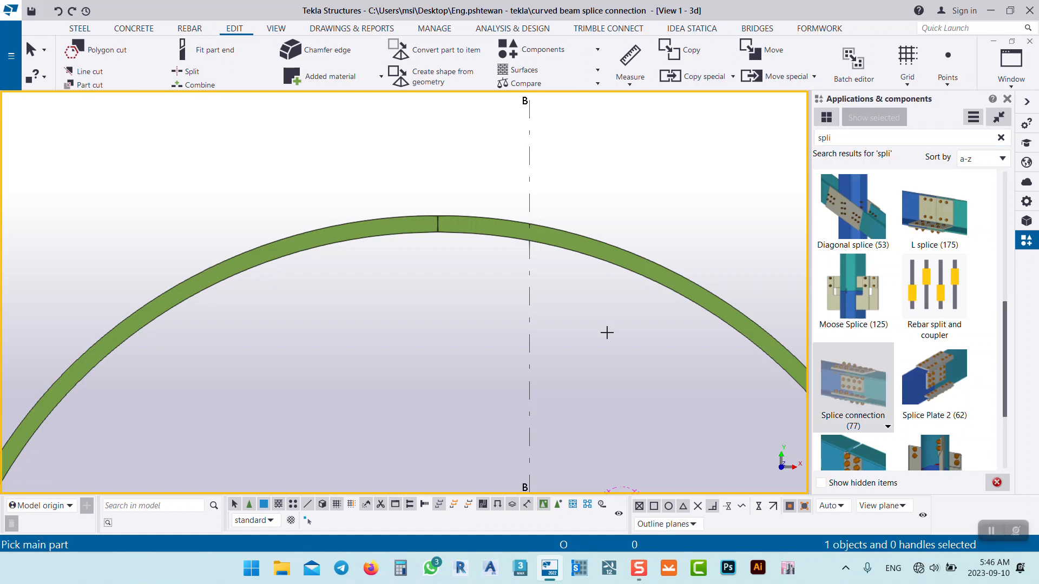
left_click(470, 226)
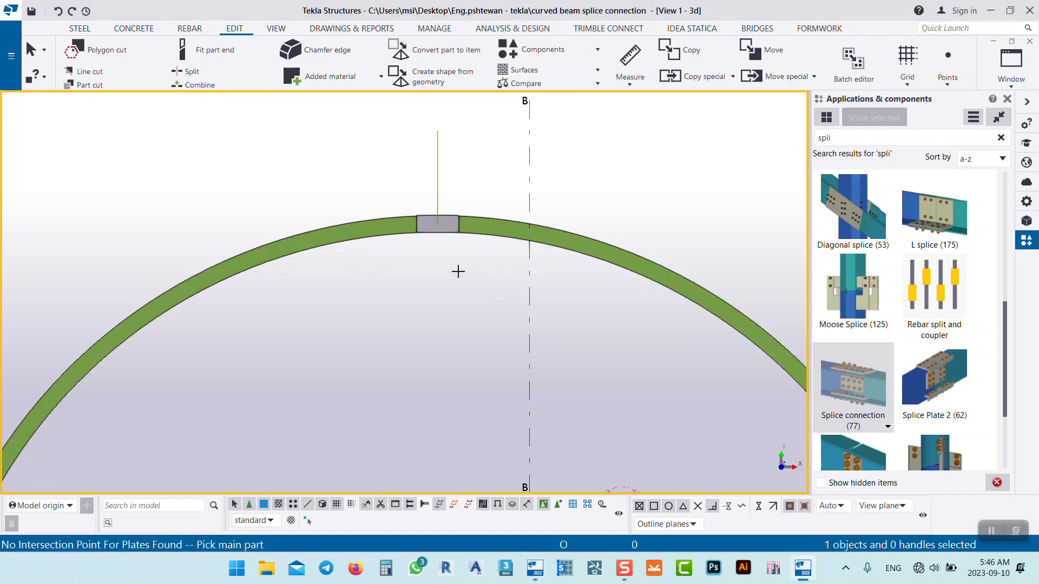
right_click(473, 278)
left_click(475, 278)
Step: Examine the flange plates, web plates and bolts of the splice connection from several angles in 3D
middle_click_drag(468, 311, 527, 296)
middle_click_drag(508, 434, 525, 86, "ctrl")
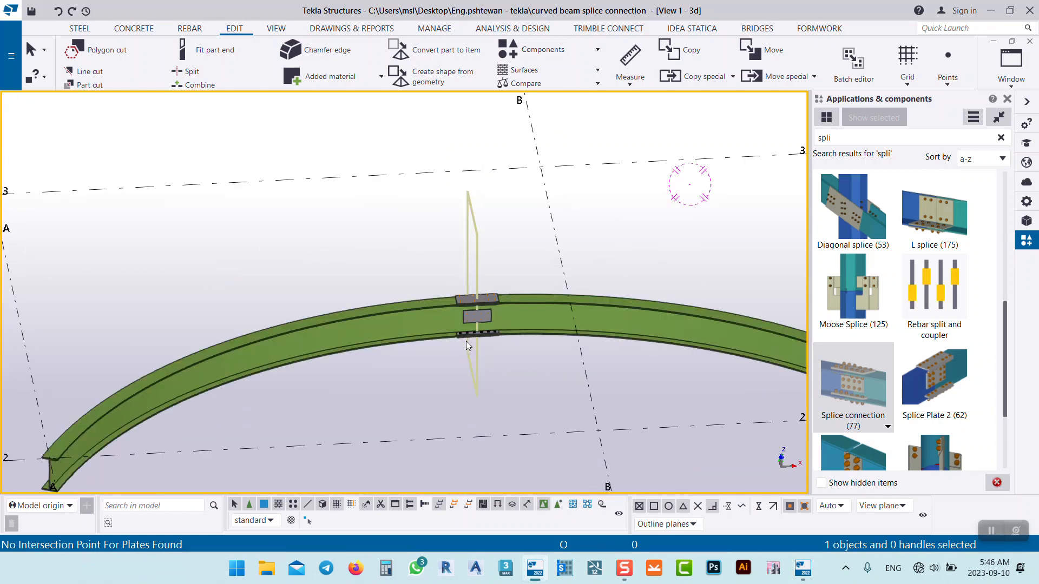
scroll(470, 319, "up", 6)
scroll(534, 311, "down", 6)
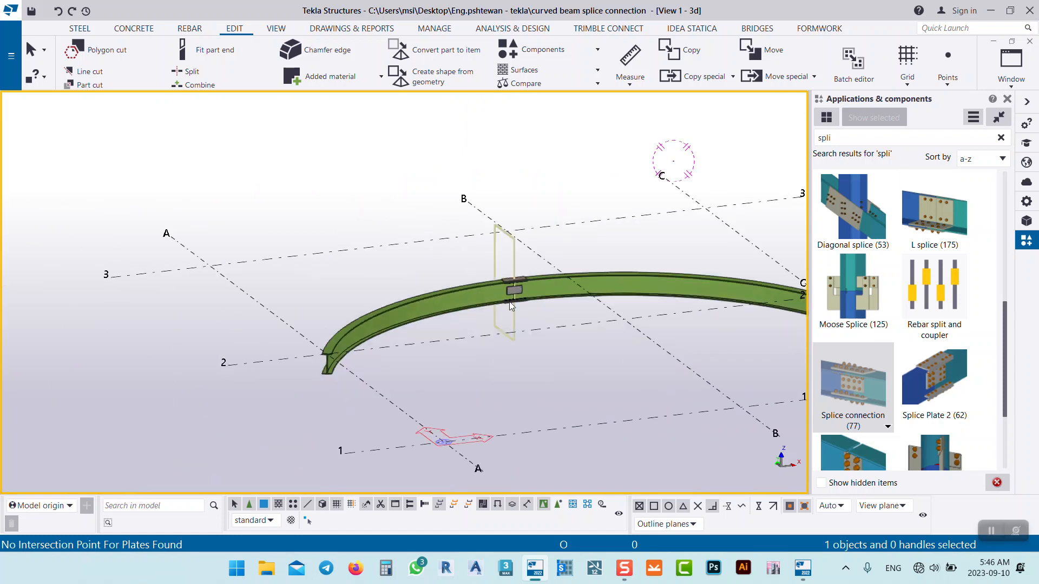
scroll(469, 271, "up", 8)
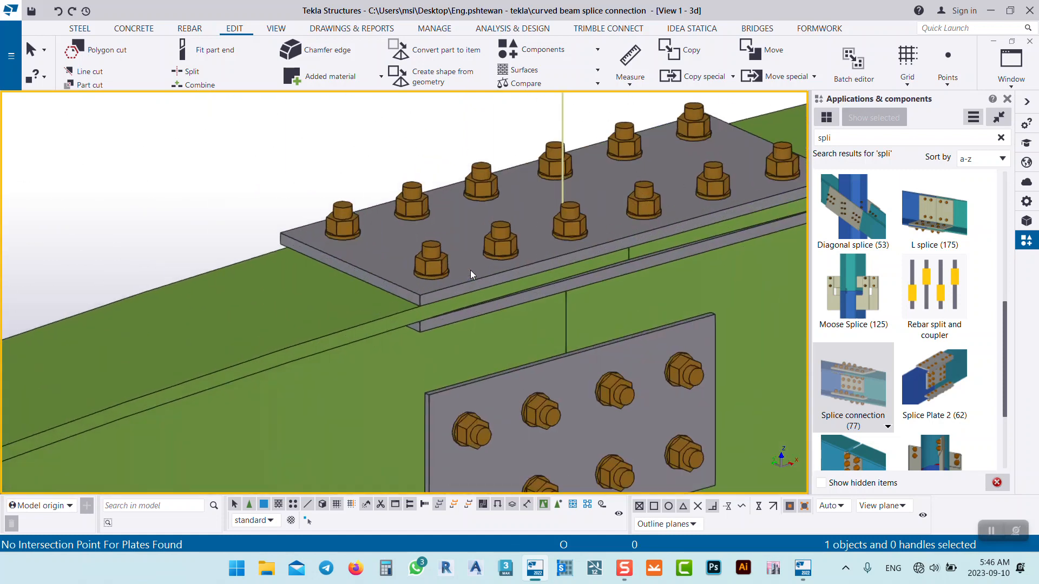
scroll(461, 271, "down", 8)
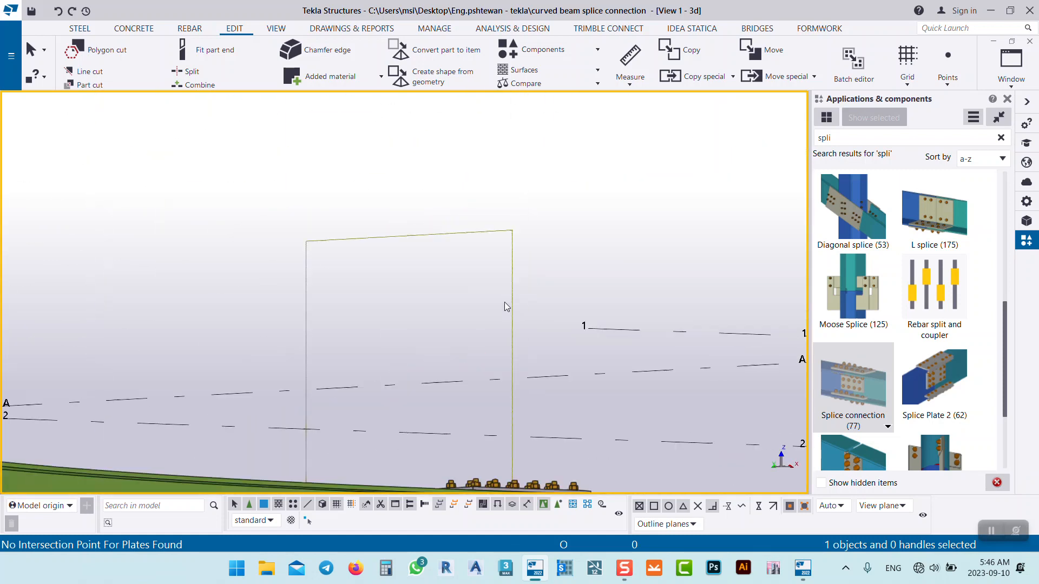
middle_click_drag(514, 326, 555, 373)
scroll(555, 373, "up", 10)
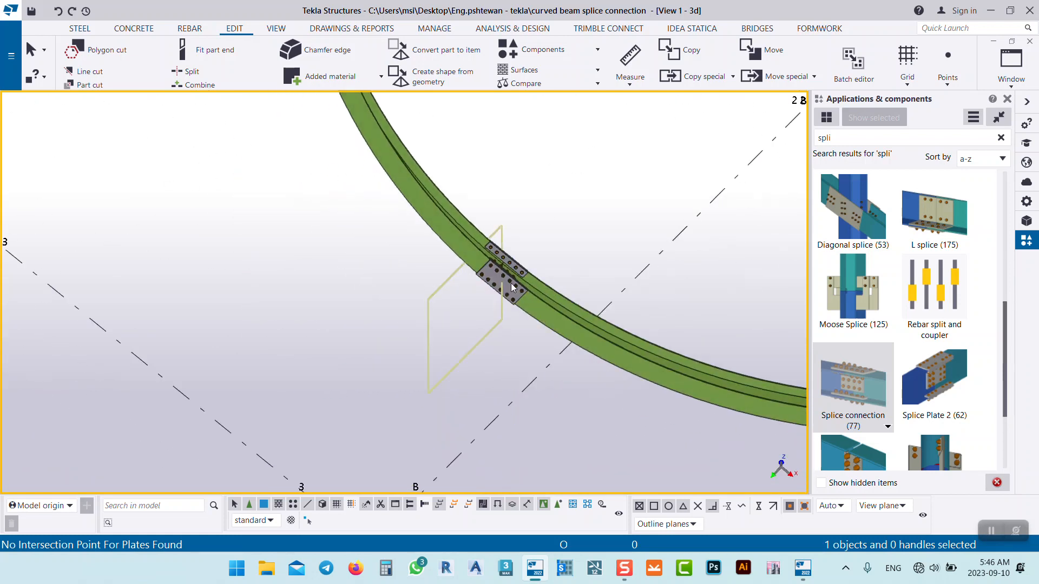
middle_click_drag(502, 184, 501, 291)
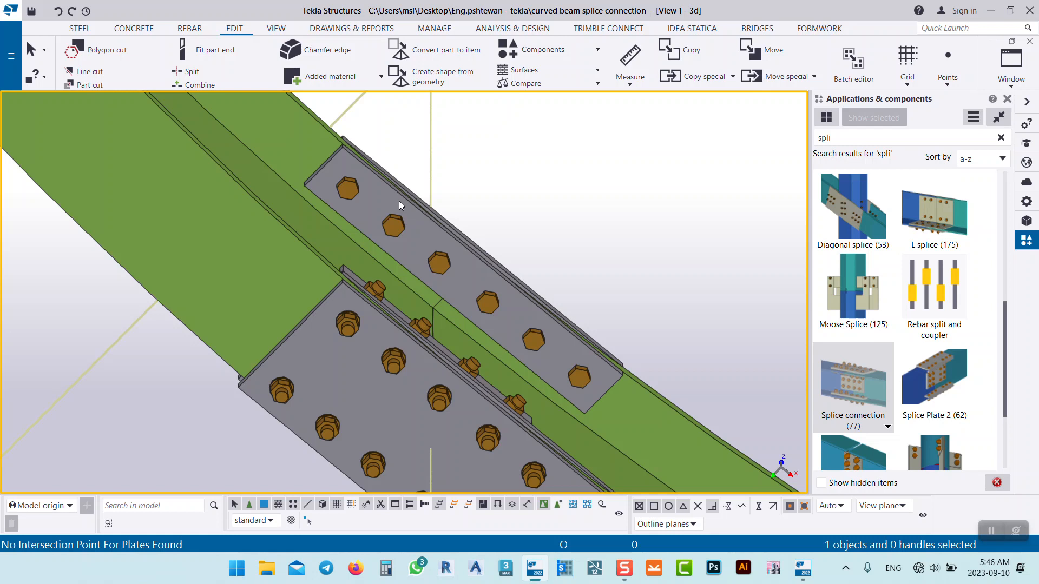
Step: Inspect the splice's outer flange plates, web plate and its position at the arc's crown from several views
middle_click_drag(381, 305, 353, 187)
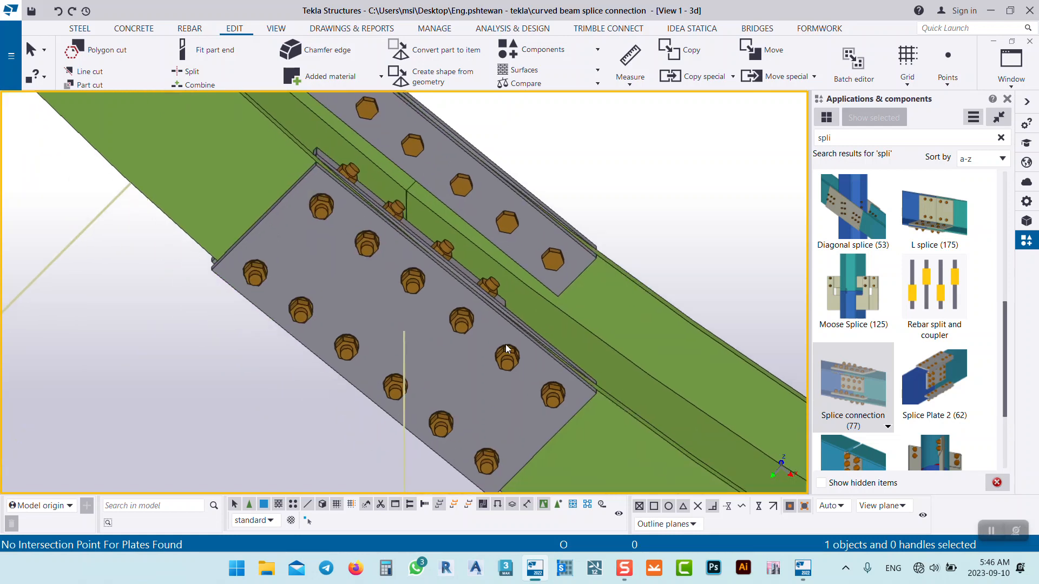
scroll(337, 224, "down", 9)
middle_click_drag(400, 214, 404, 261, "ctrl")
scroll(404, 261, "up", 3)
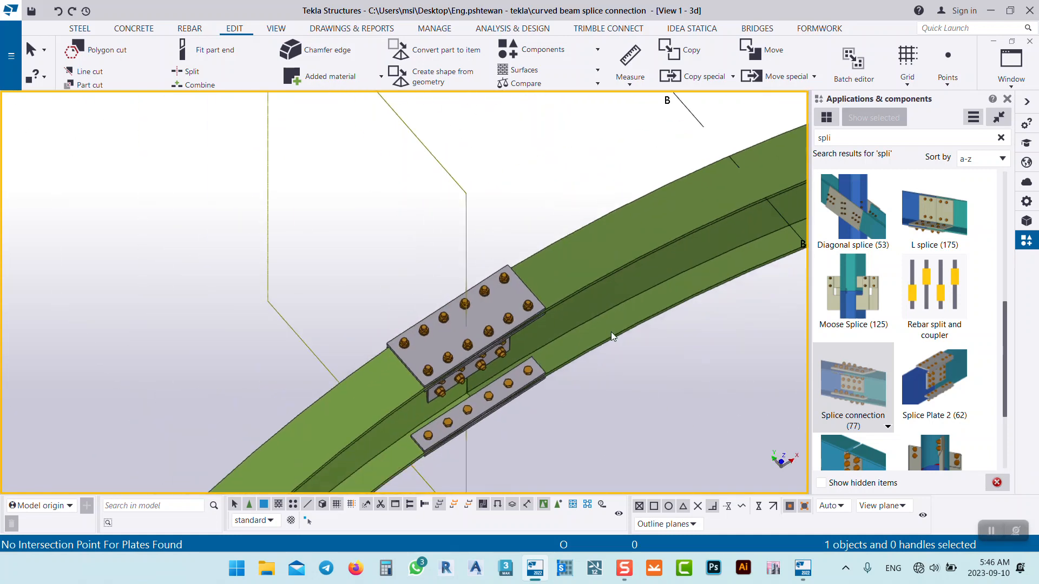
middle_click_drag(611, 332, 614, 292, "ctrl")
scroll(614, 292, "down", 3)
middle_click_drag(673, 245, 550, 339)
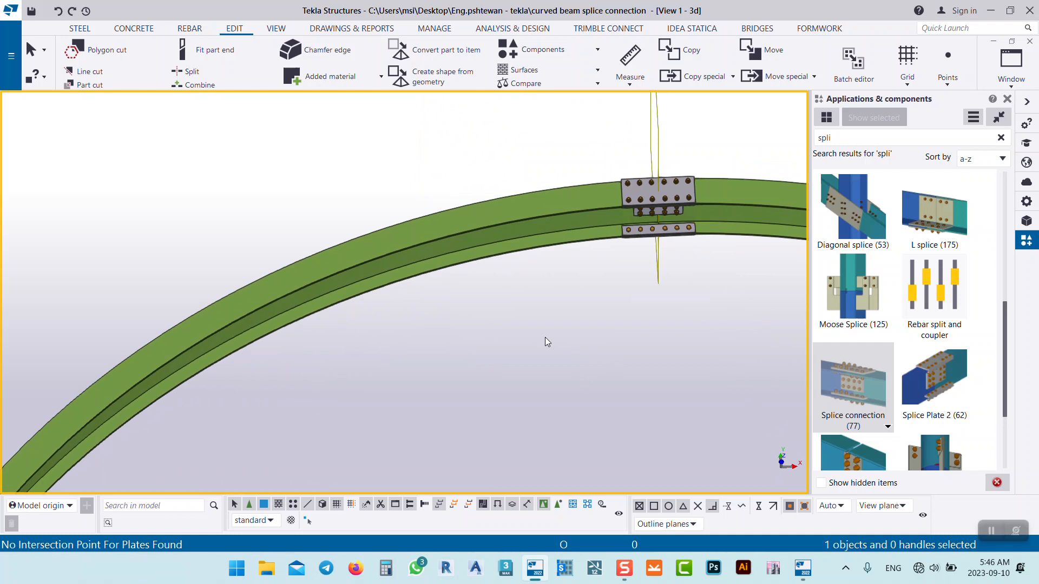
scroll(667, 229, "up", 6)
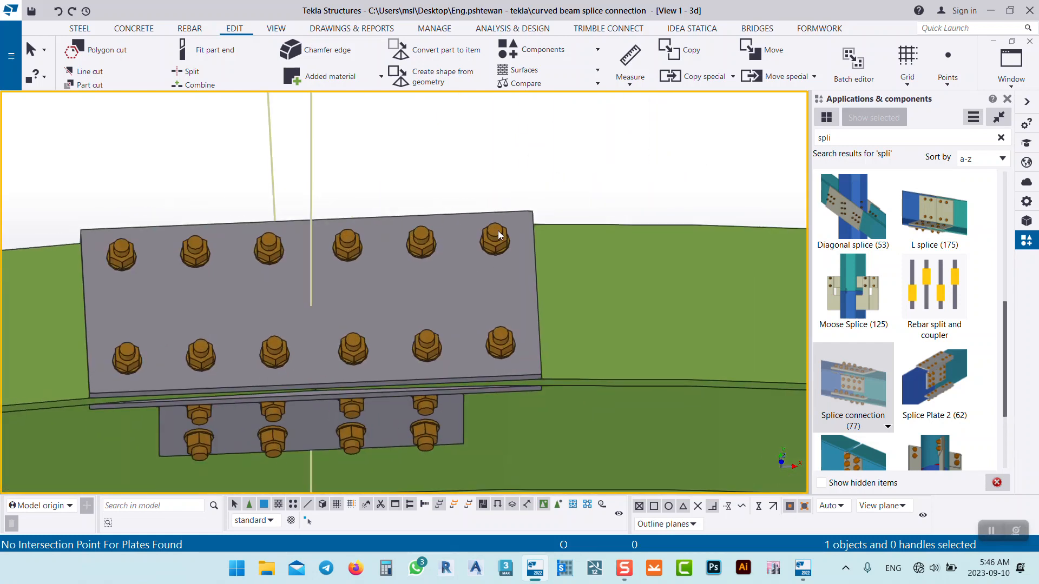
Step: Set the thickness of the splice connection's top and bottom external flange plates to 20 and apply it
scroll(498, 234, "down", 1)
double_click(498, 233)
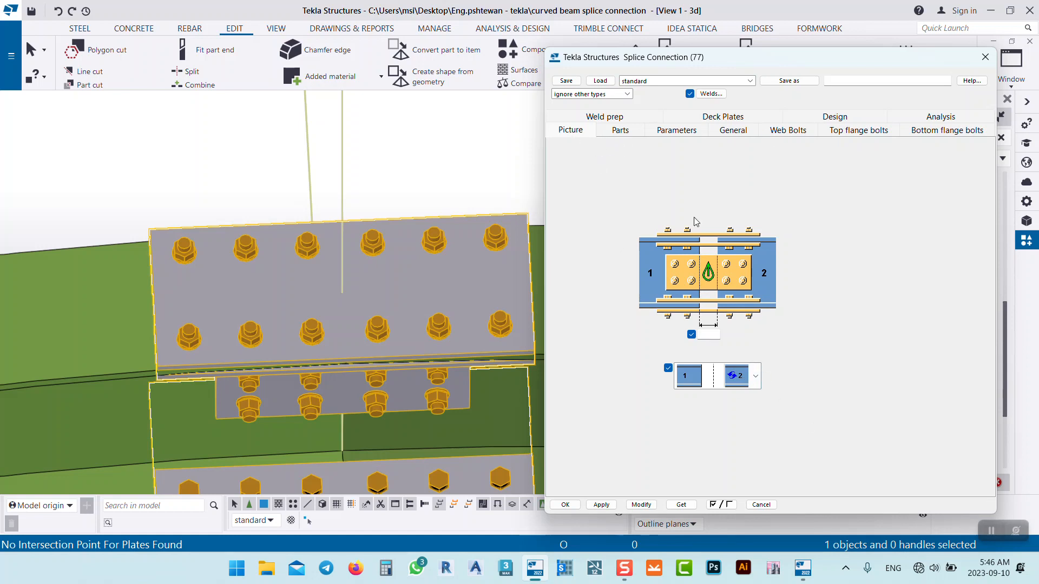
left_click(614, 135)
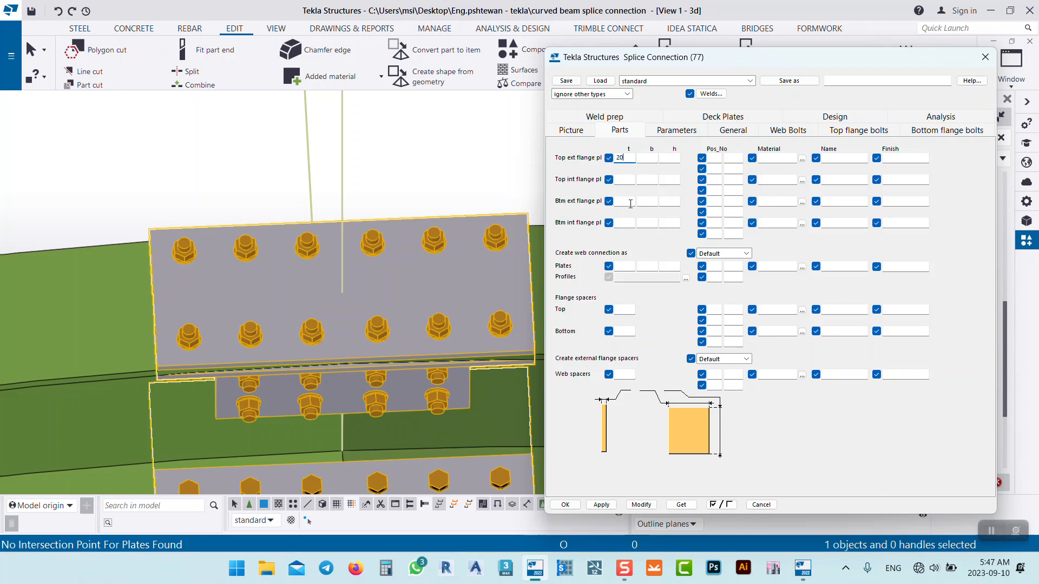
type("0")
left_click(641, 505)
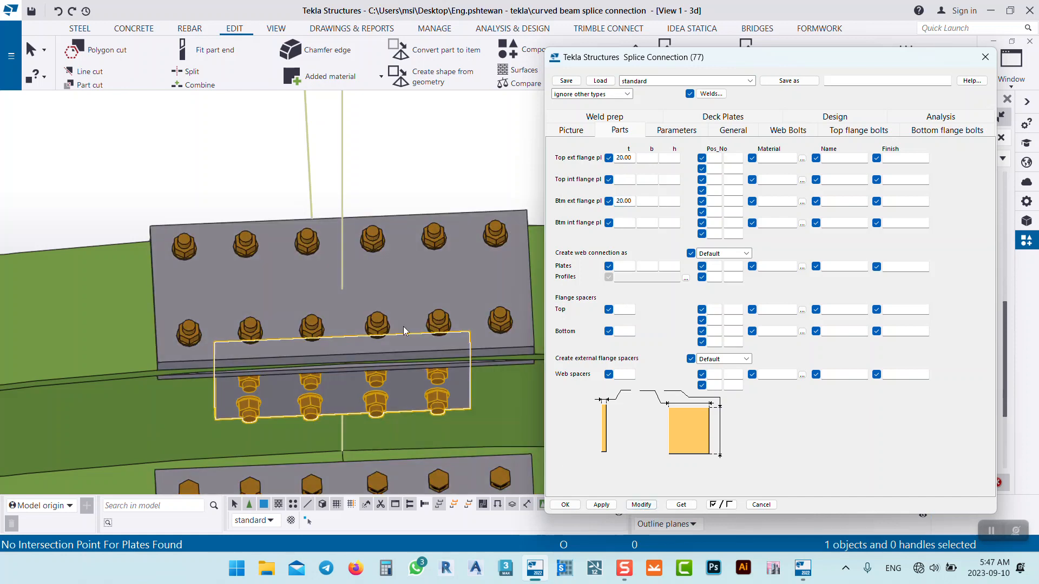
Step: Remove the internal flange plates by setting the top and bottom internal plate thicknesses to 0 and applying the change
middle_click_drag(411, 342, 387, 268)
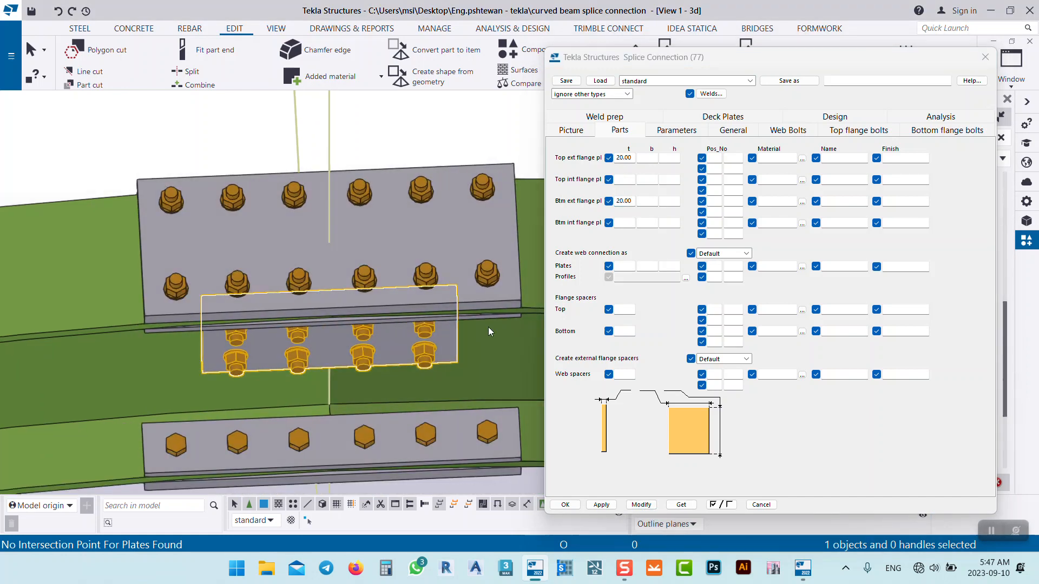
middle_click_drag(305, 371, 280, 350)
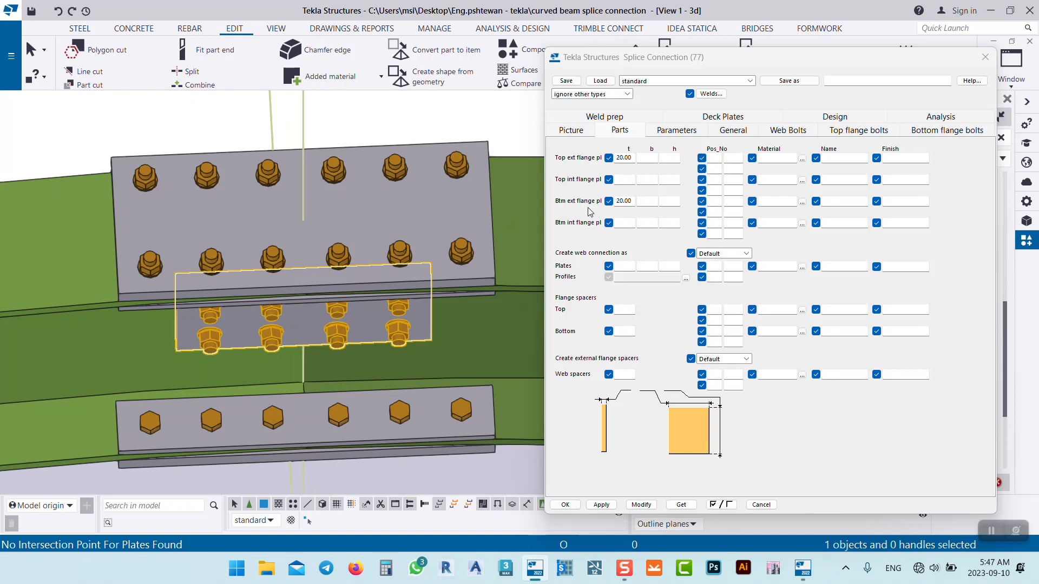
left_click(626, 180)
type("0")
left_click(624, 223)
type("0")
left_click(641, 505)
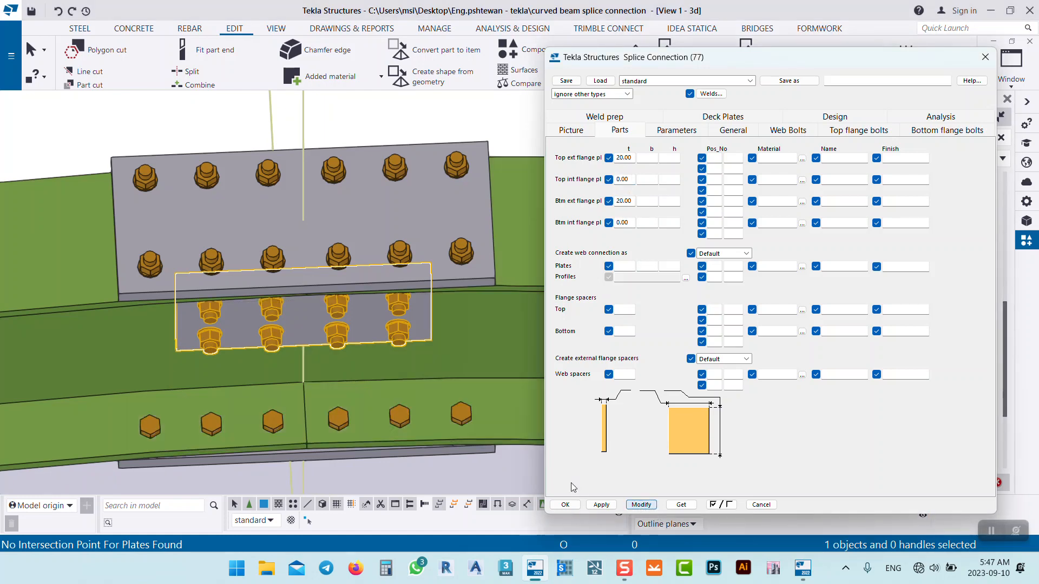
Step: Examine how the external flange plates fit against the curved flanges at the splice joint from all sides
middle_click_drag(494, 277, 502, 297)
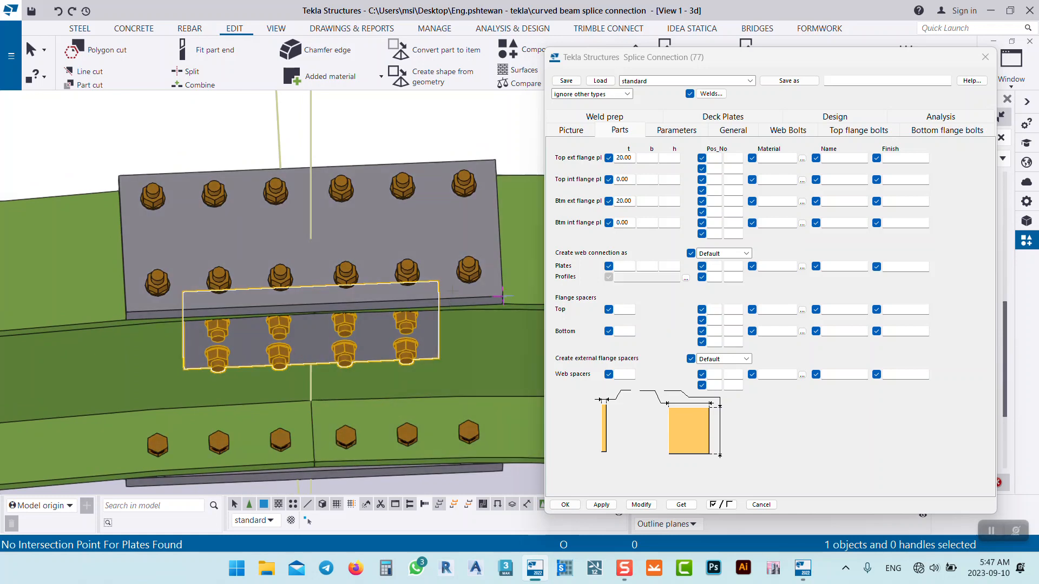
mouse_move(469, 232)
middle_mouse_down("ctrl")
mouse_move(431, 292)
mouse_move(433, 174)
middle_mouse_up("ctrl")
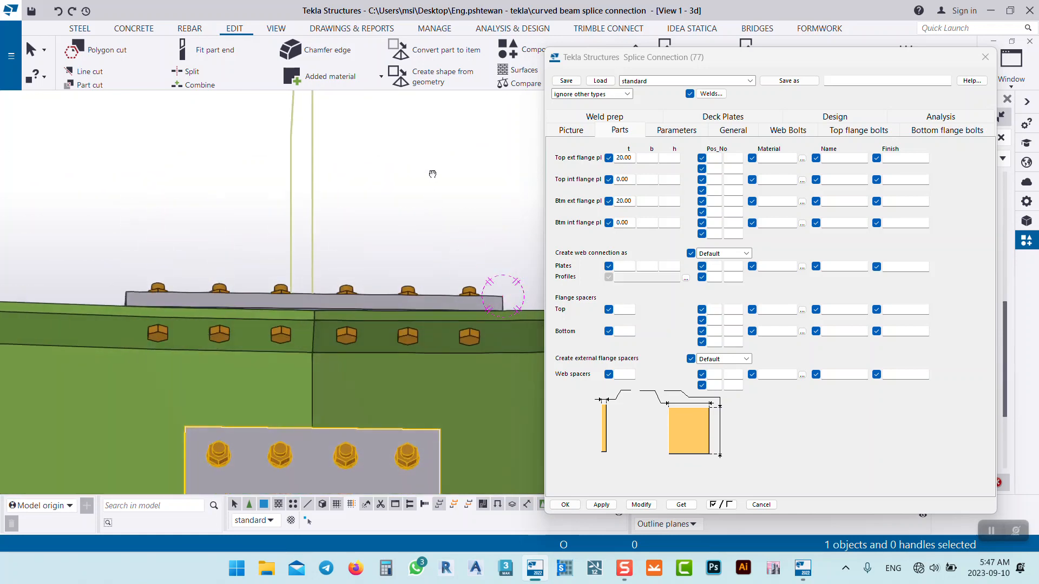
middle_click_drag(354, 373, 342, 252)
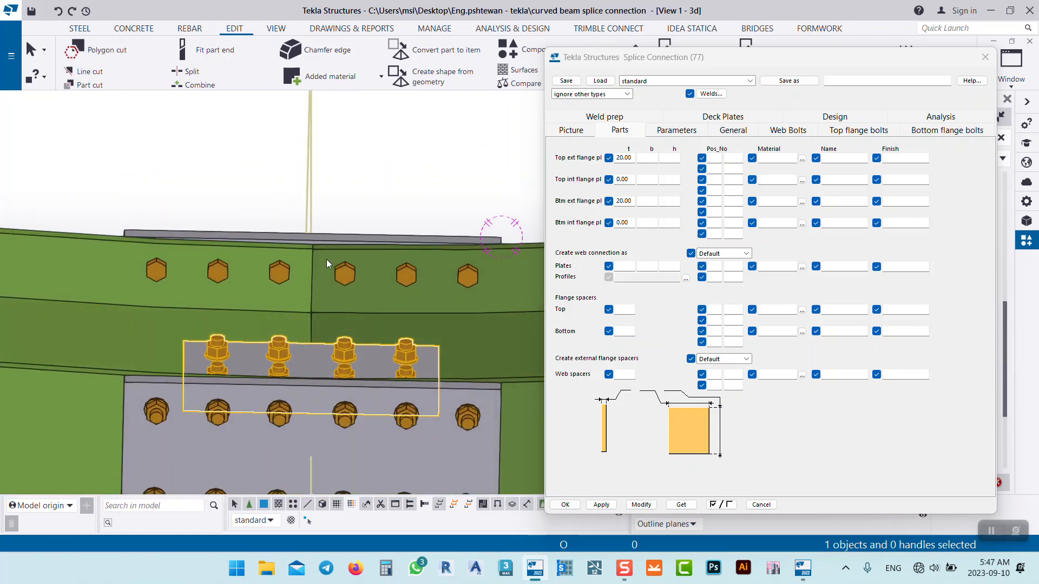
scroll(327, 259, "up", 4)
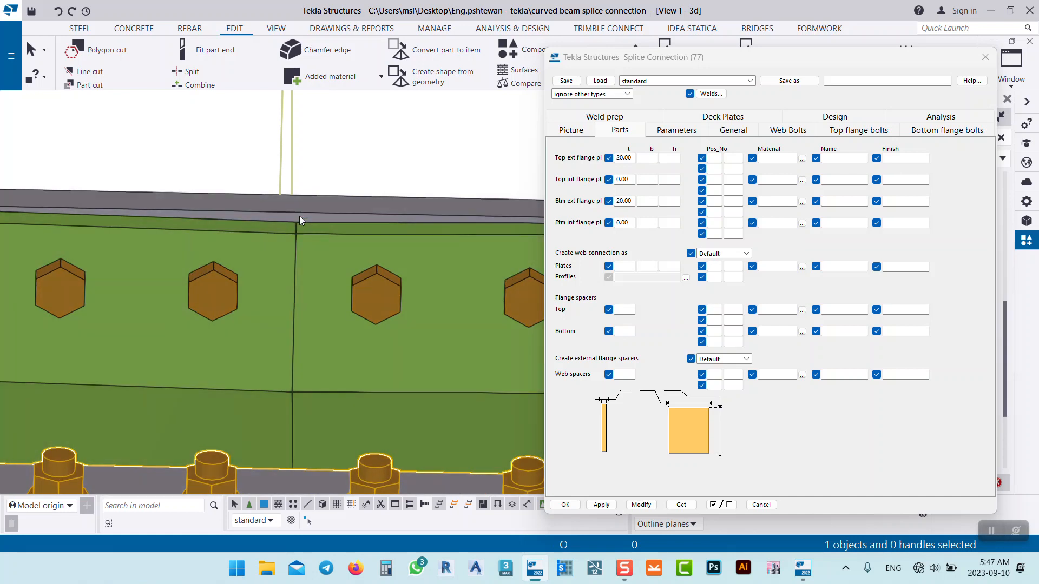
scroll(299, 211, "down", 3)
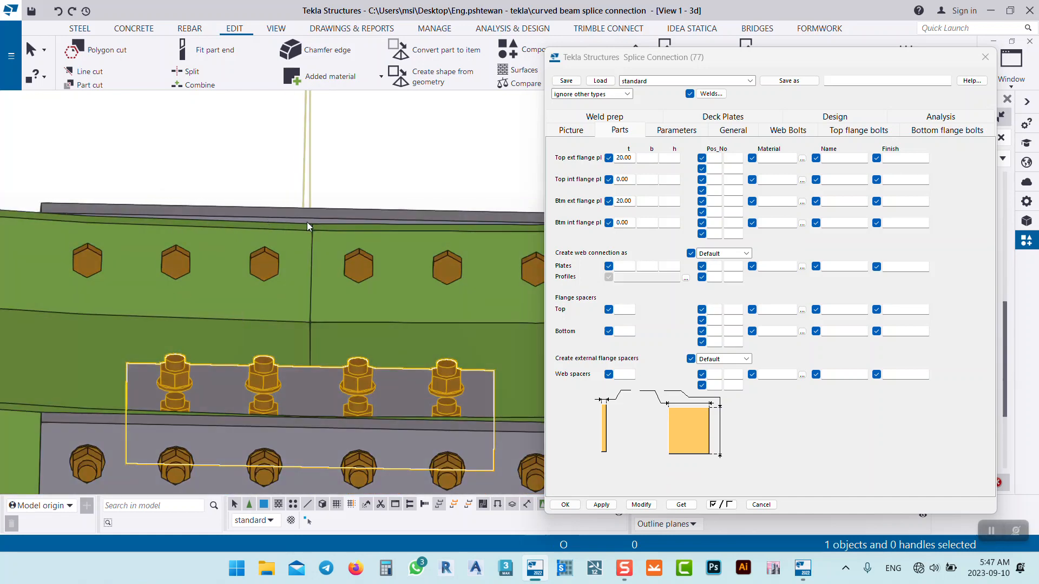
scroll(315, 209, "down", 4)
mouse_move(317, 209)
middle_mouse_down("ctrl")
mouse_move(346, 320)
mouse_move(307, 219)
mouse_move(297, 290)
mouse_move(362, 262)
mouse_move(347, 201)
middle_mouse_up("ctrl")
scroll(306, 134, "up", 6)
scroll(346, 202, "down", 3)
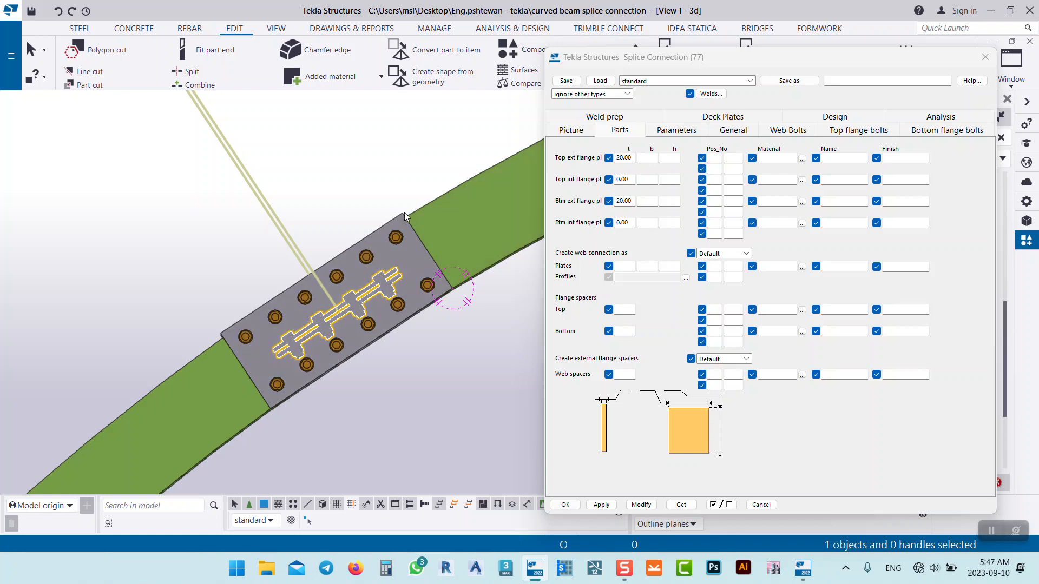
scroll(420, 246, "down", 3)
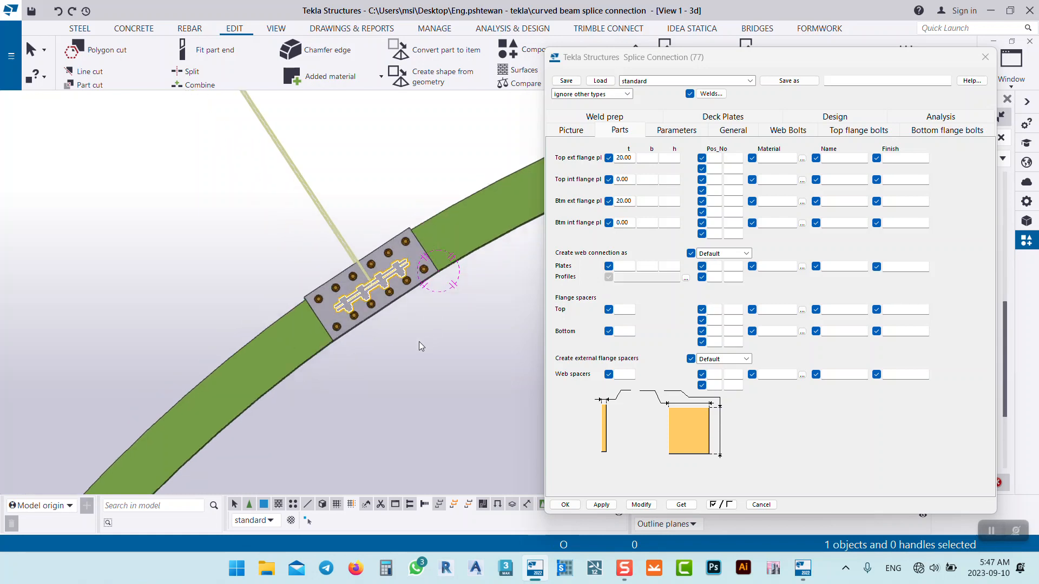
middle_click_drag(418, 341, 500, 262, "ctrl")
scroll(379, 357, "up", 6)
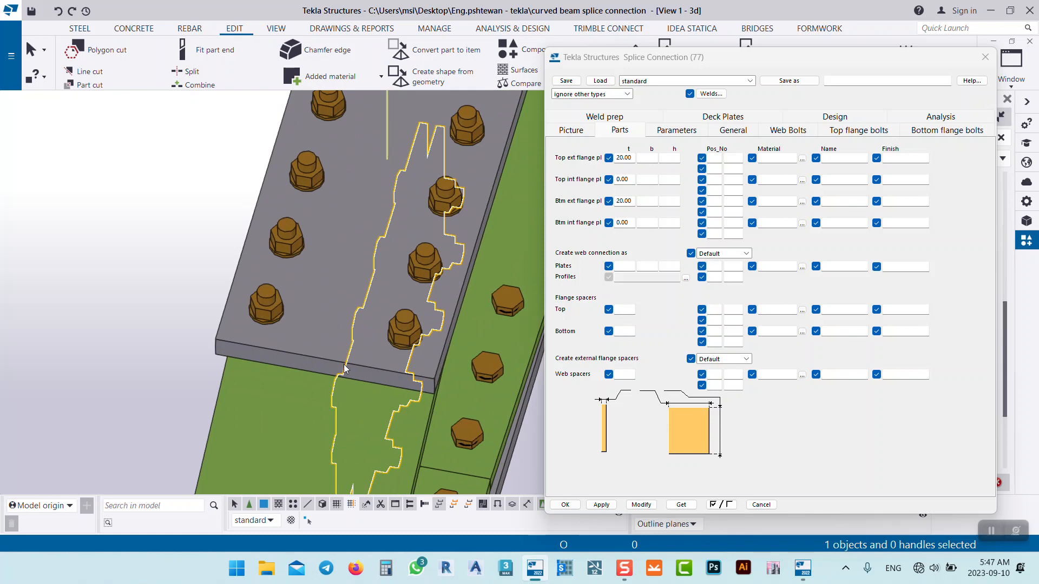
scroll(251, 413, "down", 2)
middle_click_drag(269, 402, 331, 368, "ctrl")
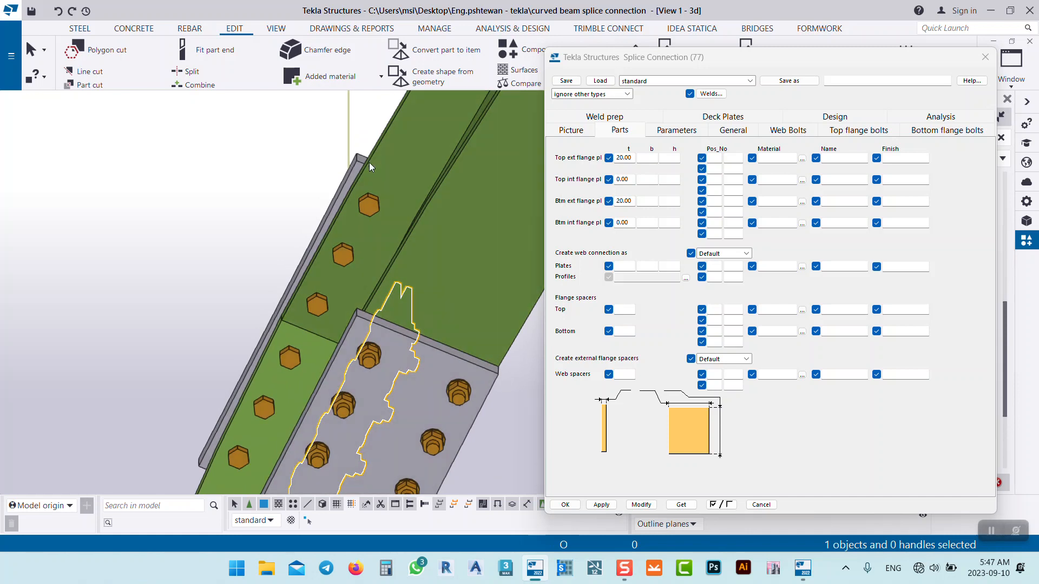
scroll(362, 168, "down", 2)
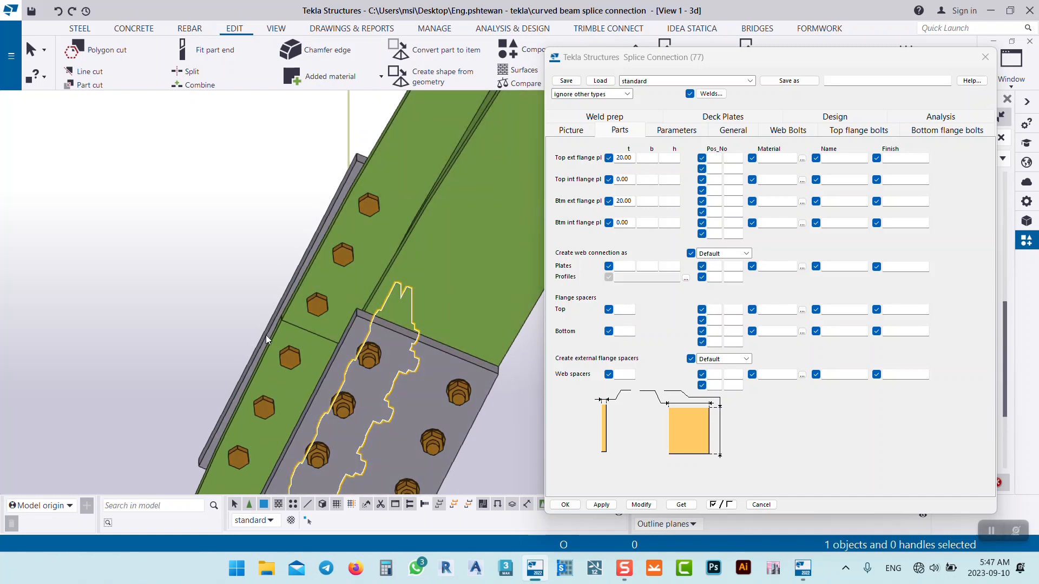
scroll(317, 227, "down", 1)
middle_click_drag(318, 227, 401, 339, "ctrl")
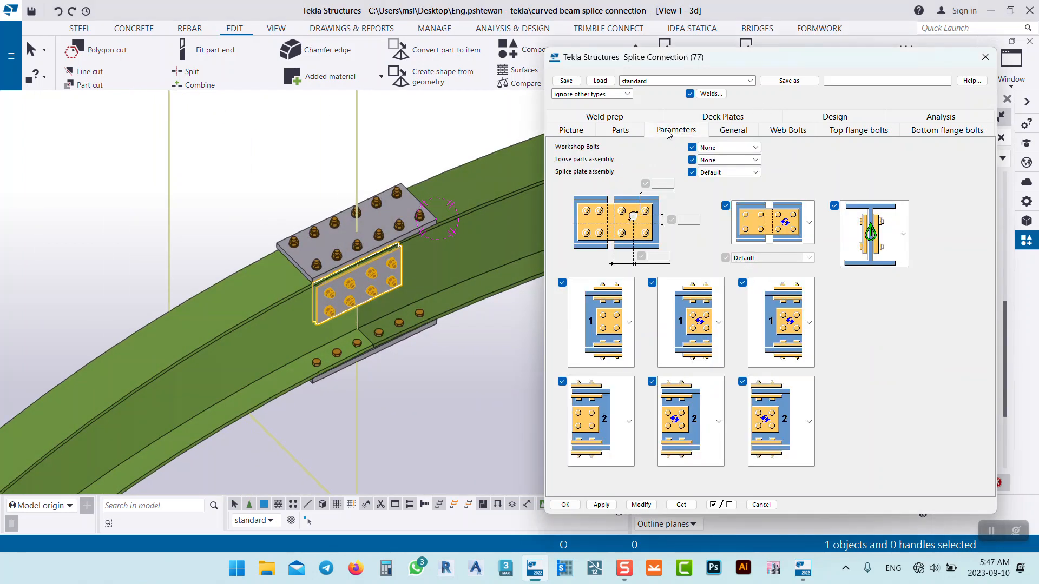
Step: Set the splice's web bolt size to 24 and apply it to the connection
left_click(729, 131)
left_click(786, 131)
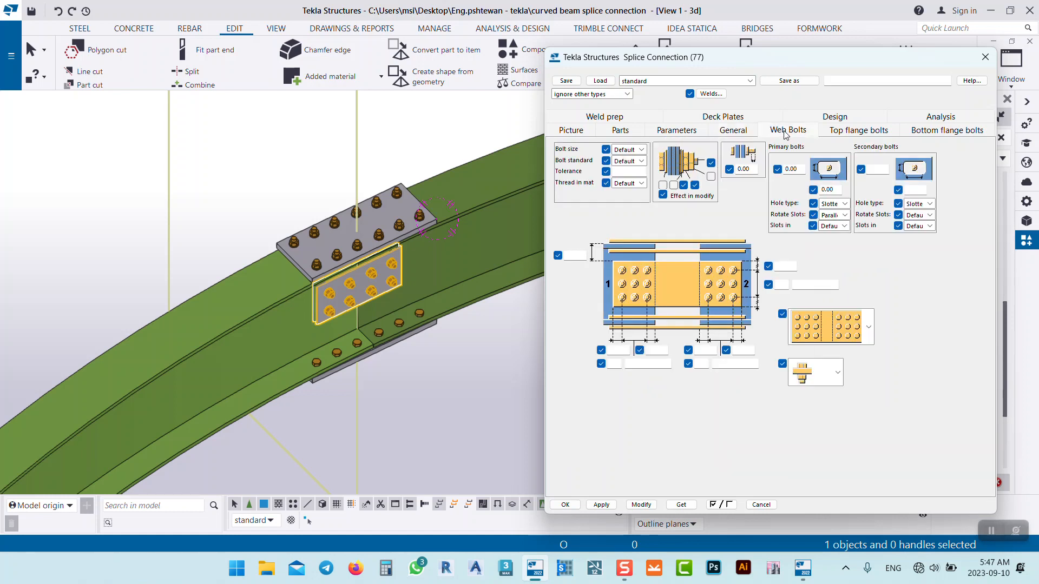
left_click(640, 149)
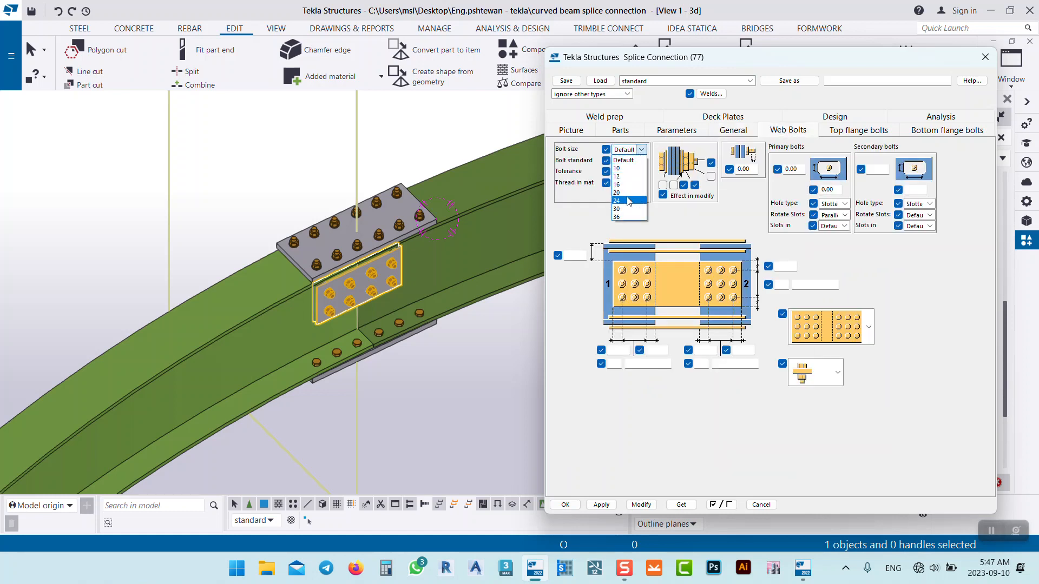
left_click(627, 201)
left_click(649, 505)
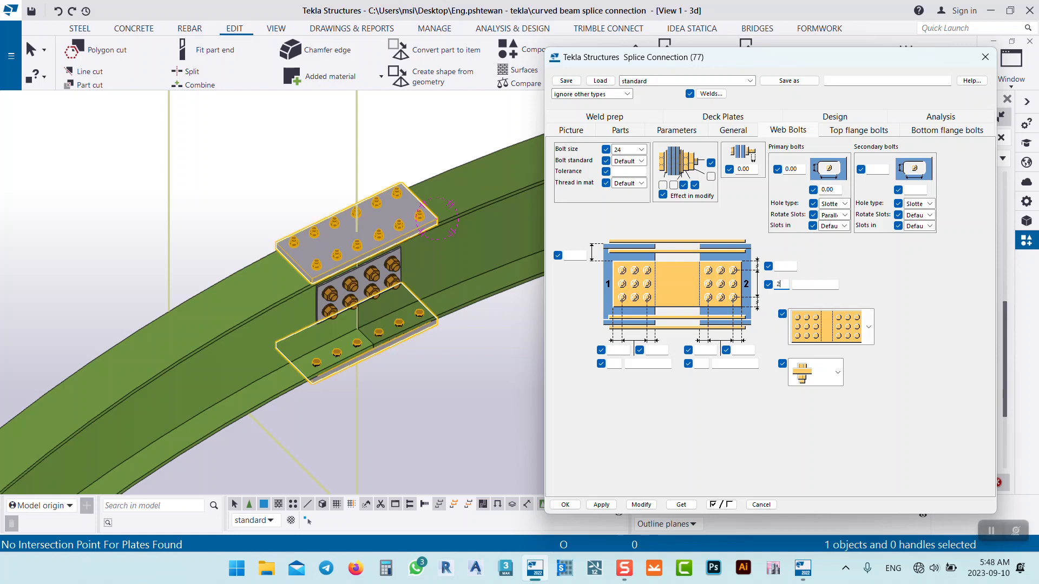
Step: Set the web bolts to 2 rows vertically with a spacing of 100 and apply the change
left_click(807, 285)
left_click(641, 505)
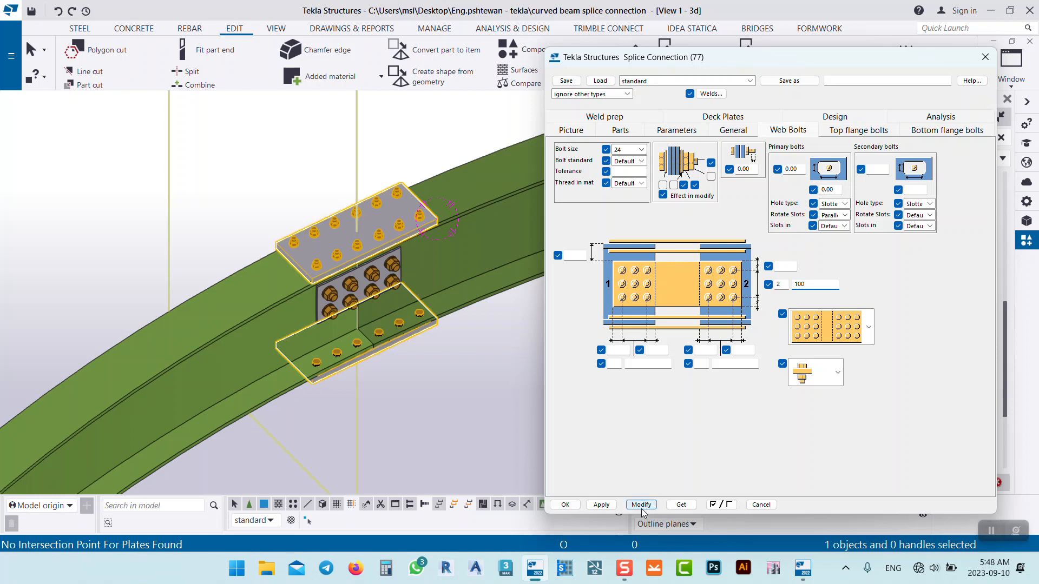
middle_click(396, 388)
middle_click_drag(375, 318, 340, 328, "ctrl")
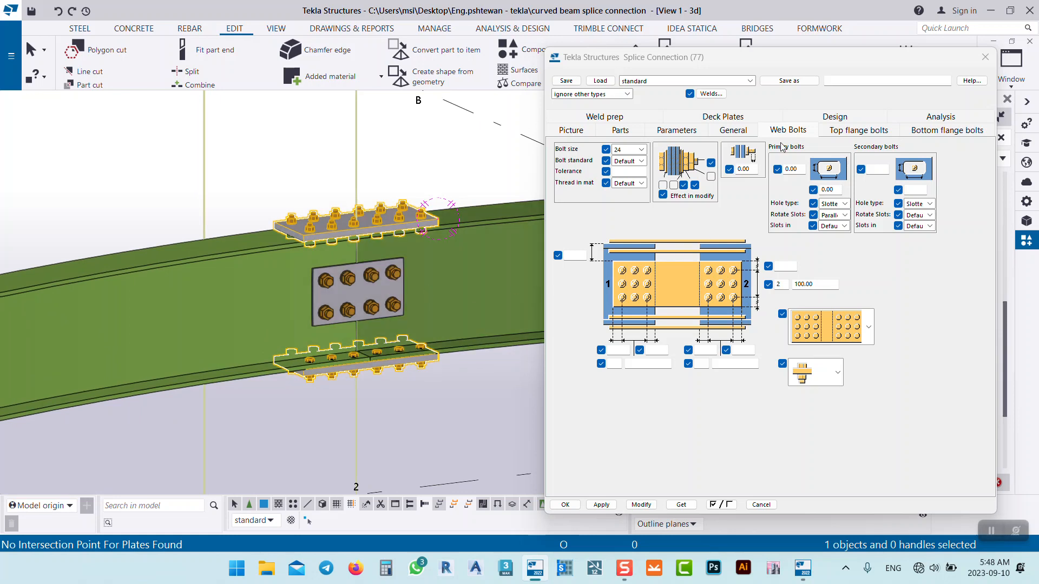
Step: Set the horizontal web bolts to 3 with a spacing of 80 on both beam sides and apply the change
key("Page_Up")
key("Page_Up")
key("Page_Up")
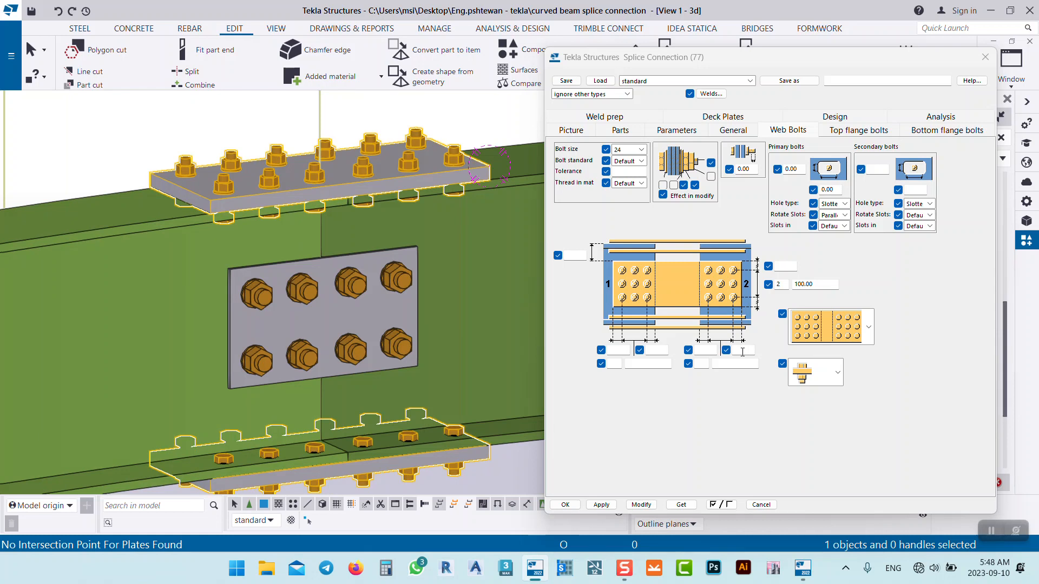
left_click(702, 363)
type("3")
left_click(734, 366)
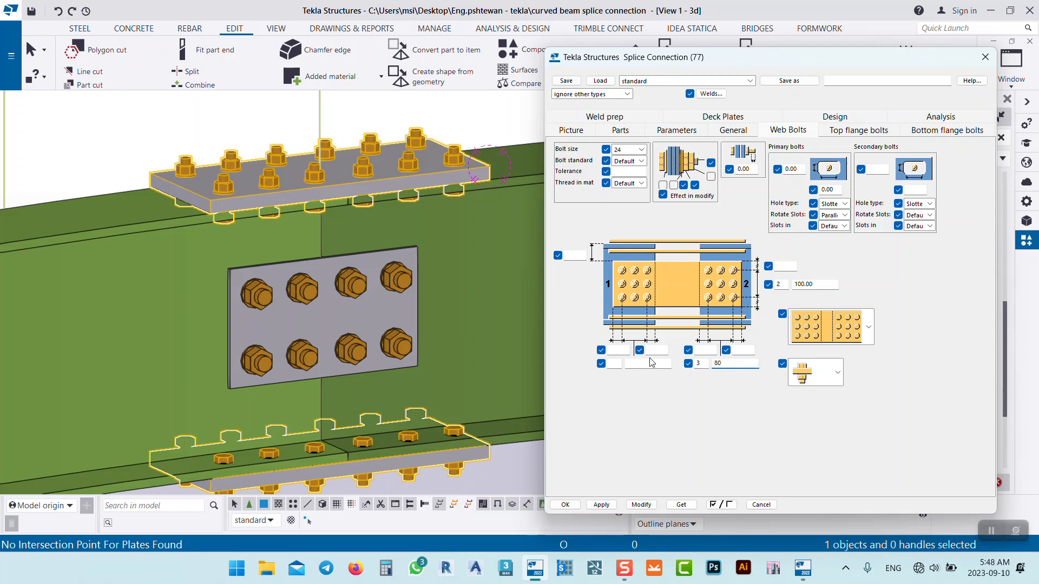
left_click(614, 363)
type("3")
key("Tab")
type("8")
left_click(641, 504)
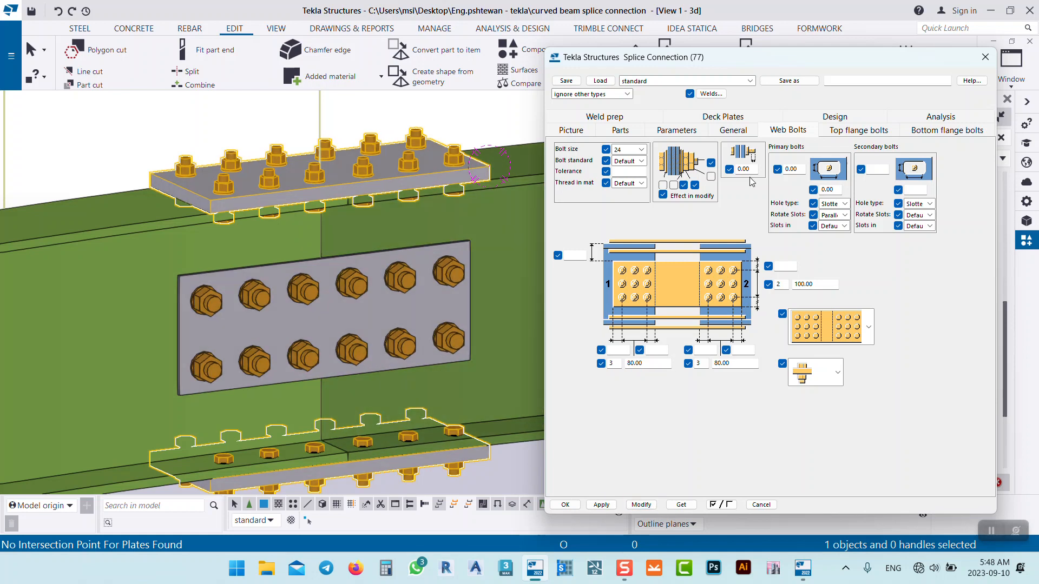
Step: Set the top flange bolt size to 20
left_click(859, 133)
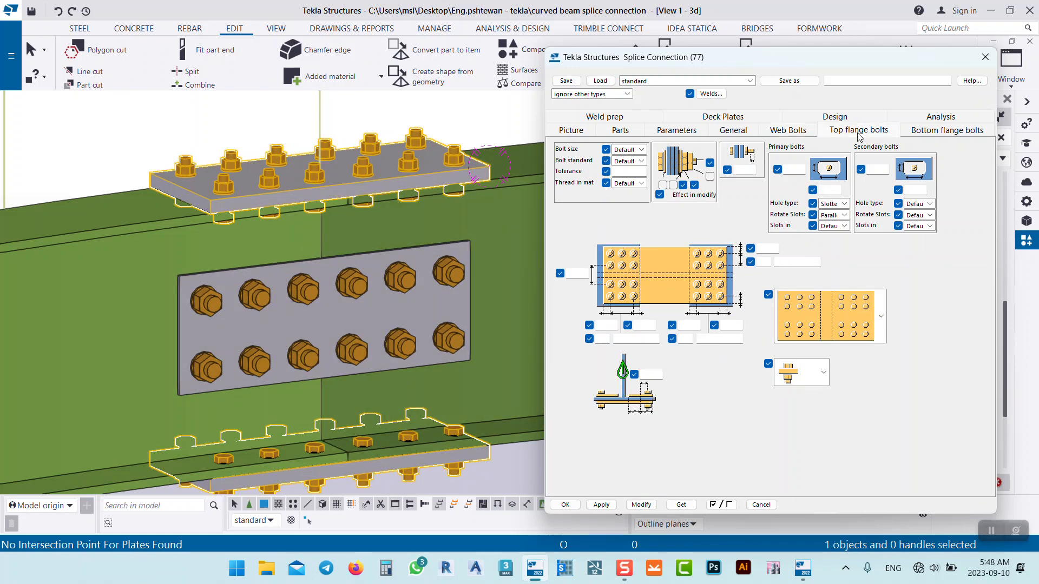
left_click(641, 149)
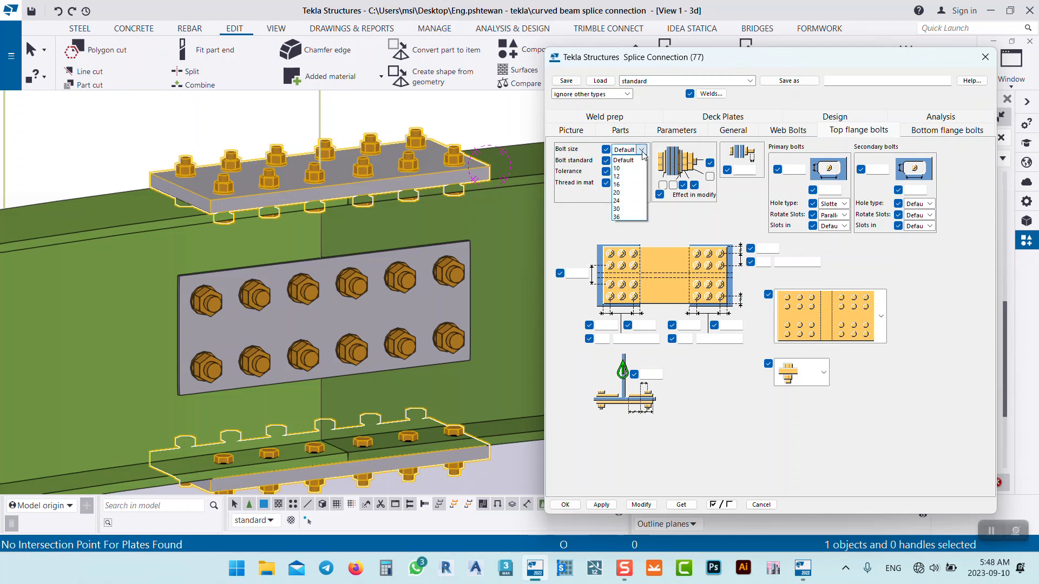
left_click(626, 193)
Step: Set the web bolt size to 20 and apply the changes to the splice connection
left_click(785, 132)
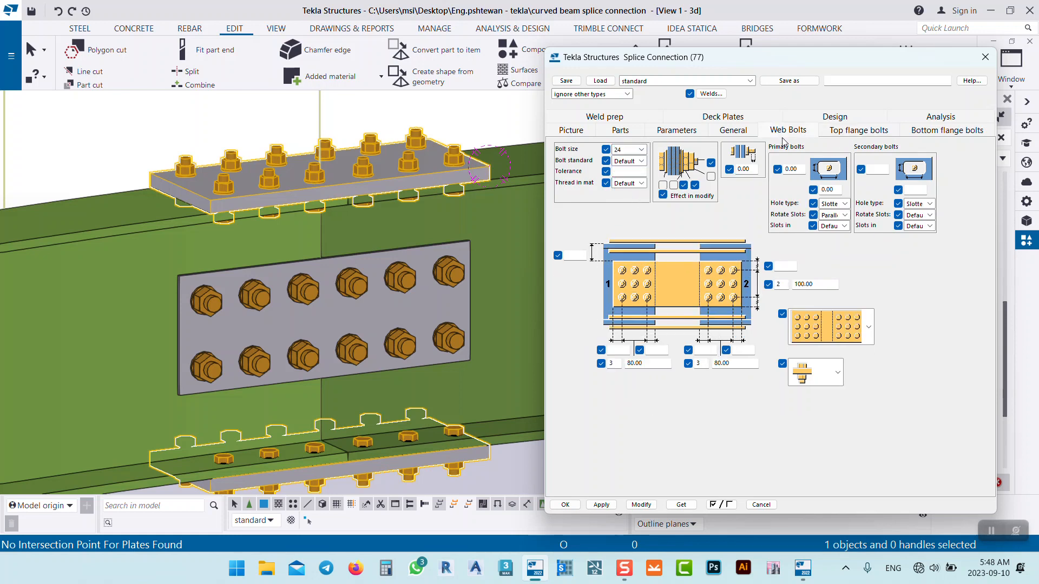
left_click(641, 149)
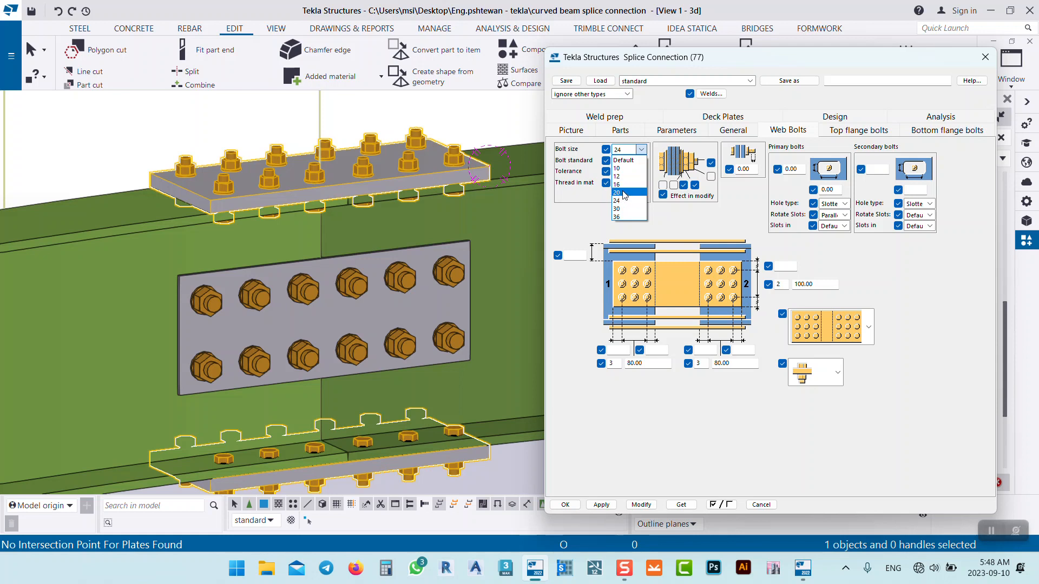
left_click(617, 193)
left_click(641, 504)
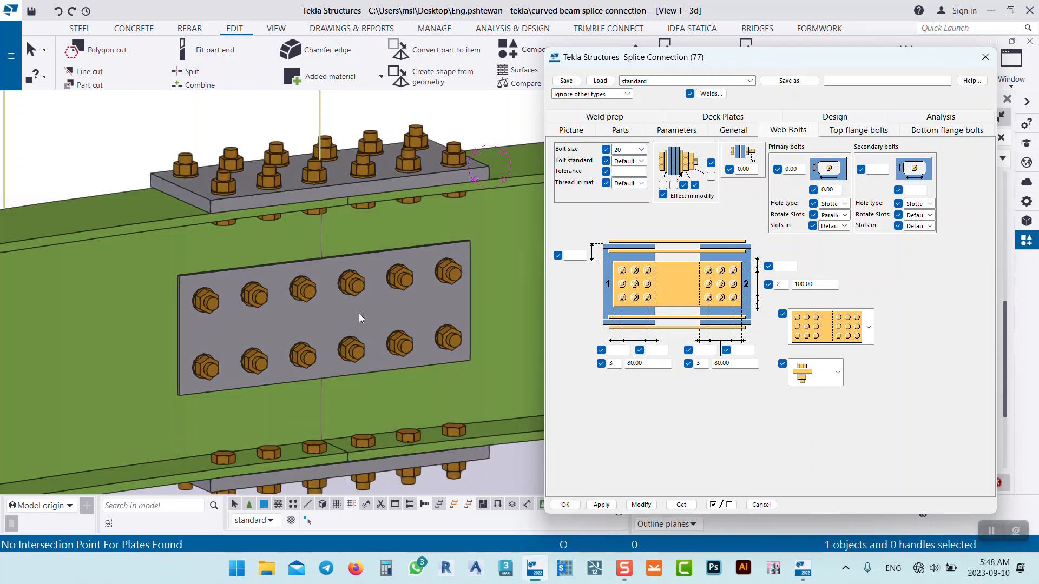
Step: Set the top flange bolts to 4 with a spacing of 80 on both beam sides and apply the change
left_click(855, 130)
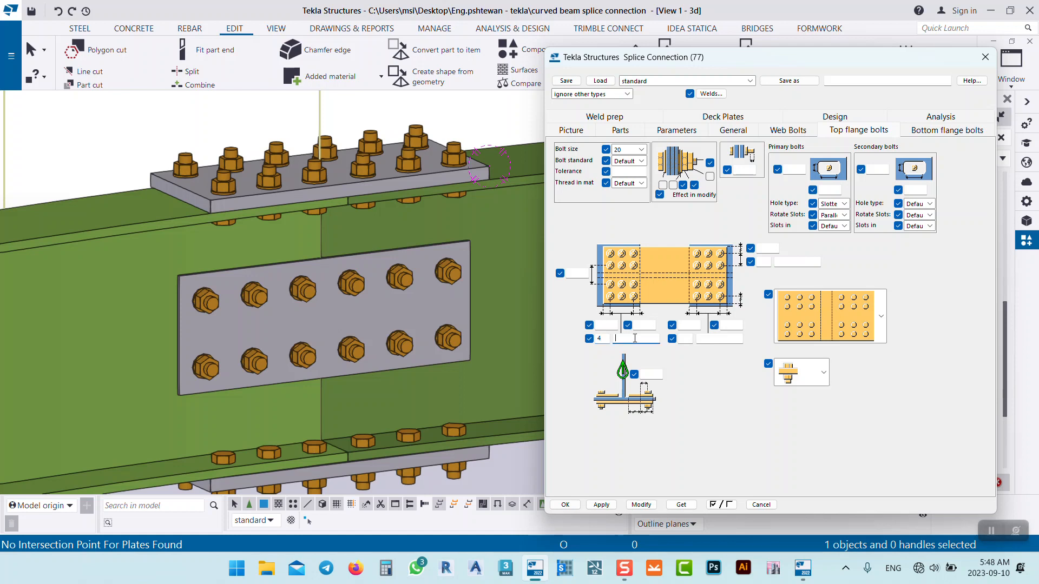
left_click(688, 337)
type("4")
type("80")
left_click(640, 503)
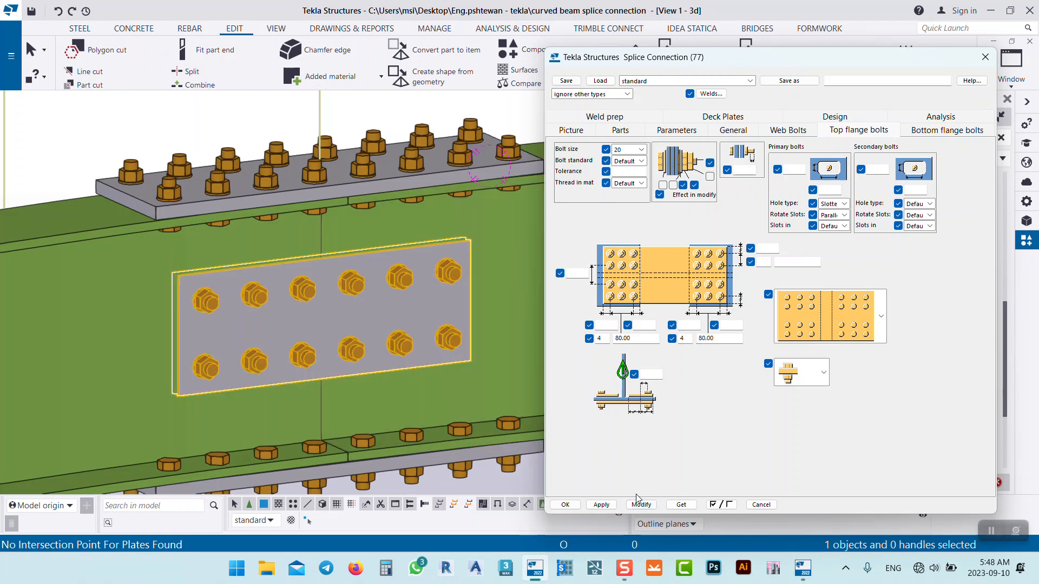
Step: Set the distance between the two top flange bolt rows to 100 and apply the change to the connection
scroll(415, 279, "down", 3)
middle_click_drag(402, 330, 376, 387)
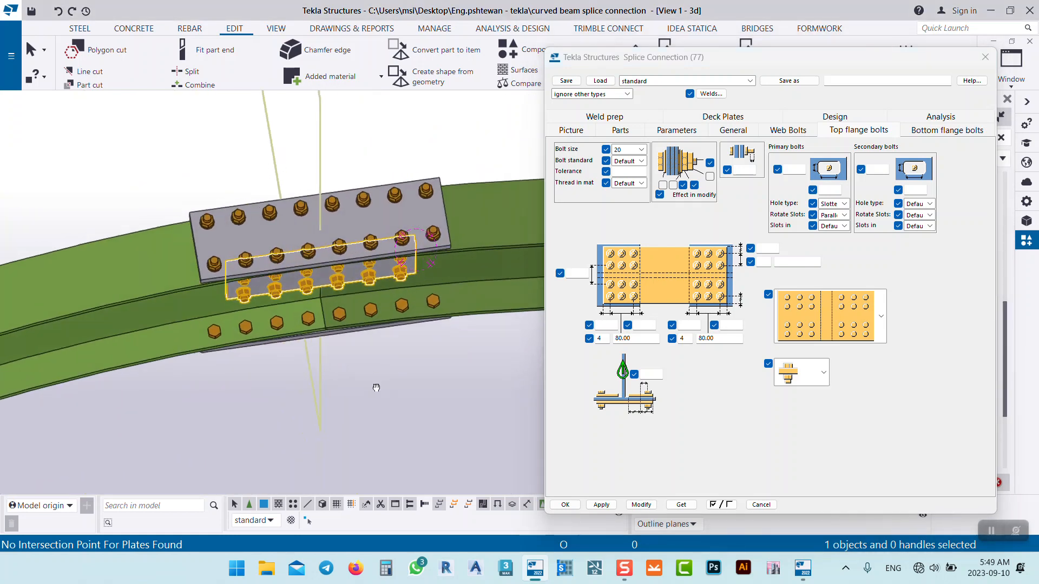
scroll(187, 329, "up", 2)
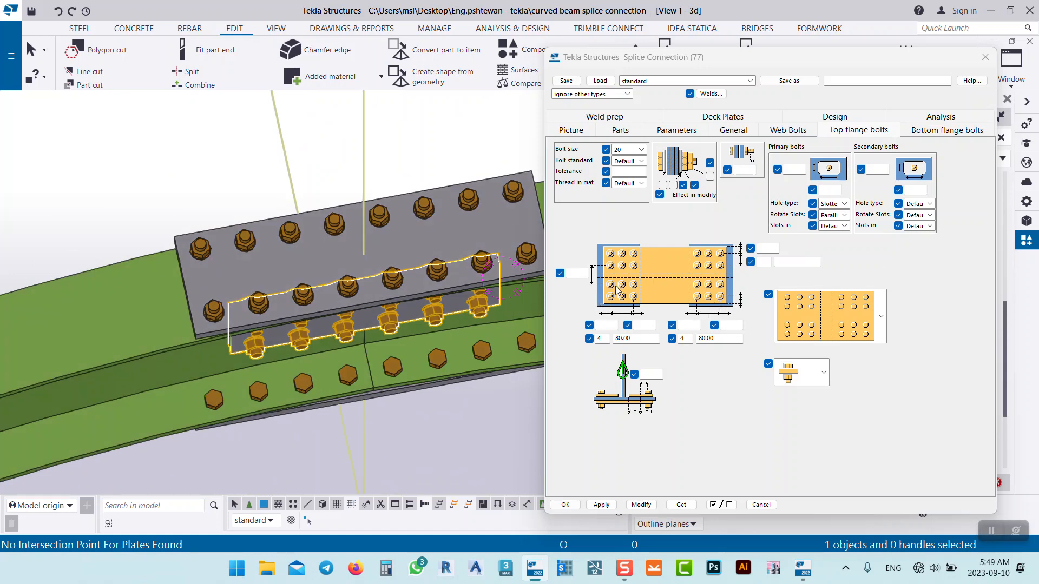
left_click(585, 273)
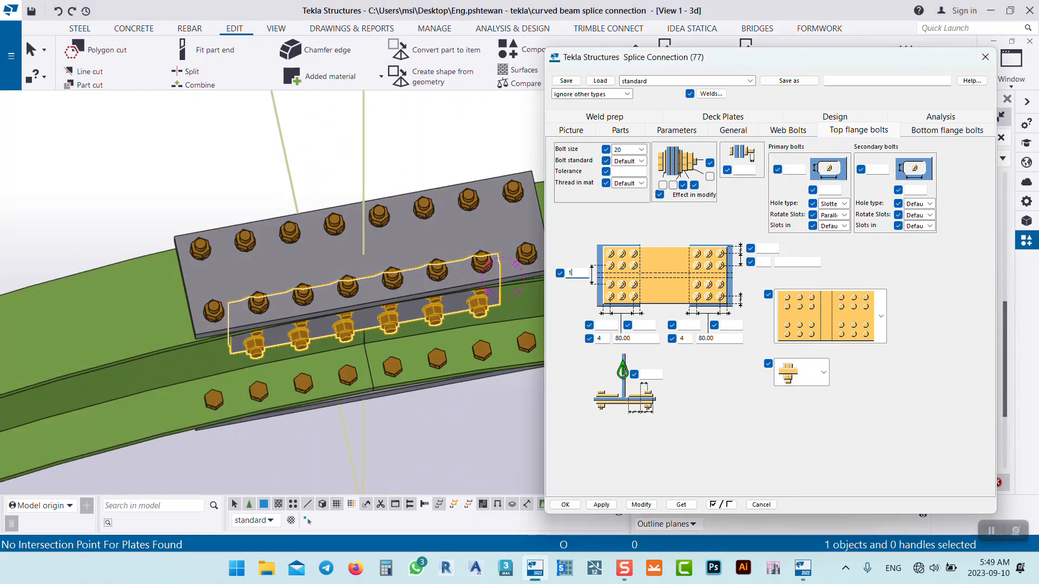
left_click(644, 506)
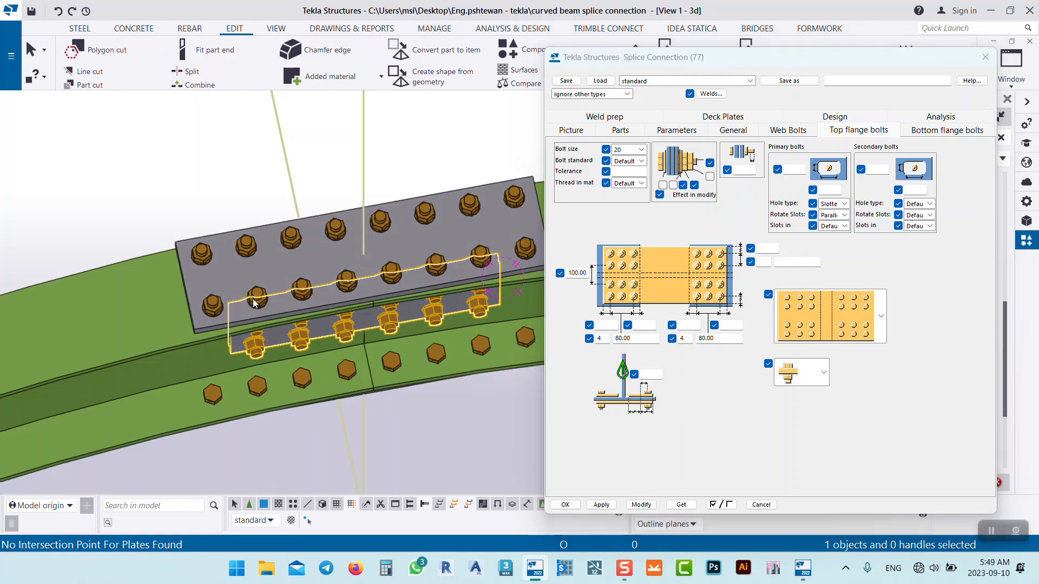
middle_click_drag(344, 327, 416, 338, "ctrl")
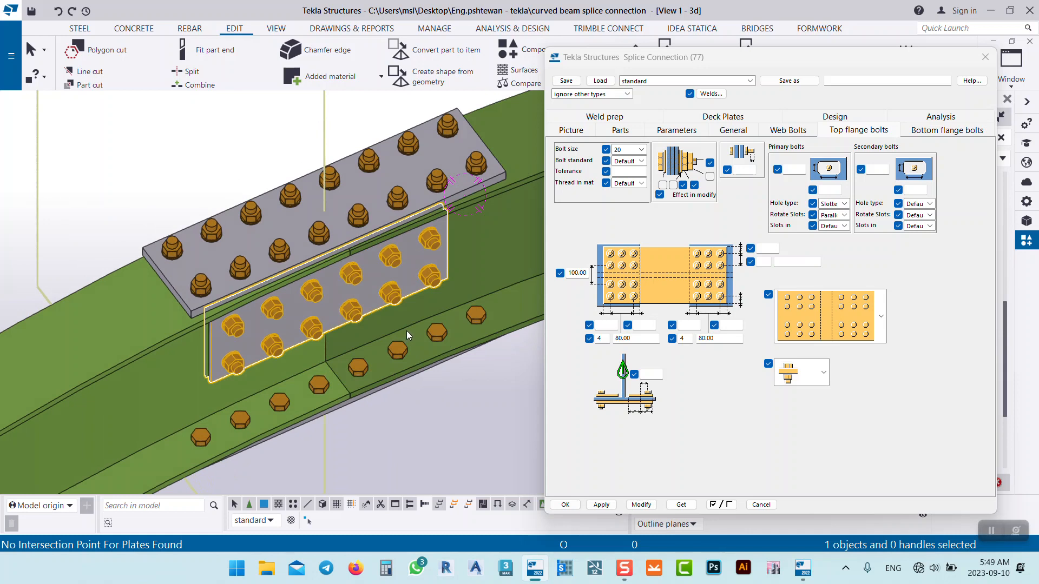
Step: Reverse the top flange bolt direction so the heads sit on the outer plate side, and apply the change
left_click(939, 133)
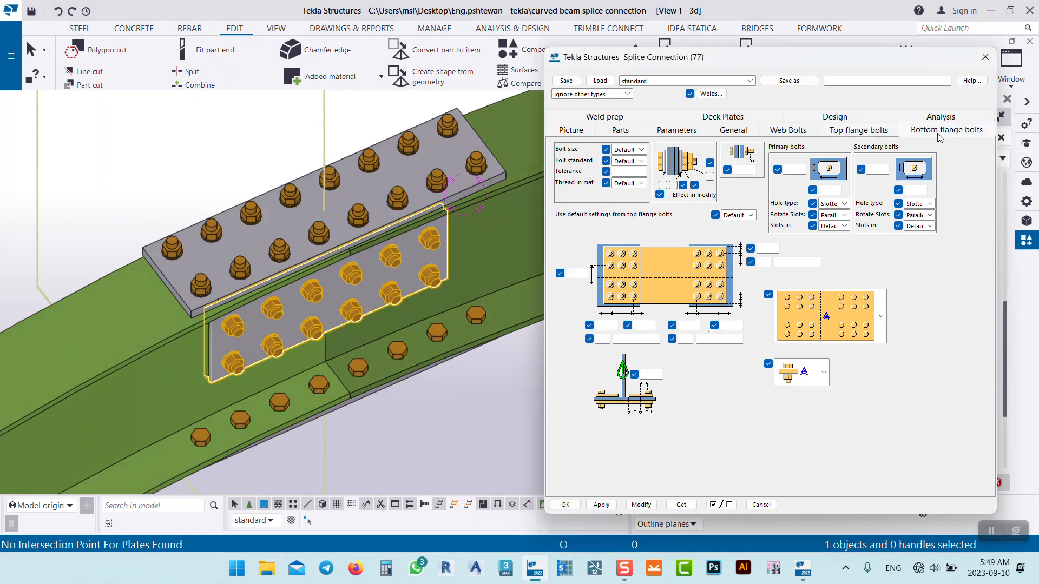
left_click(889, 135)
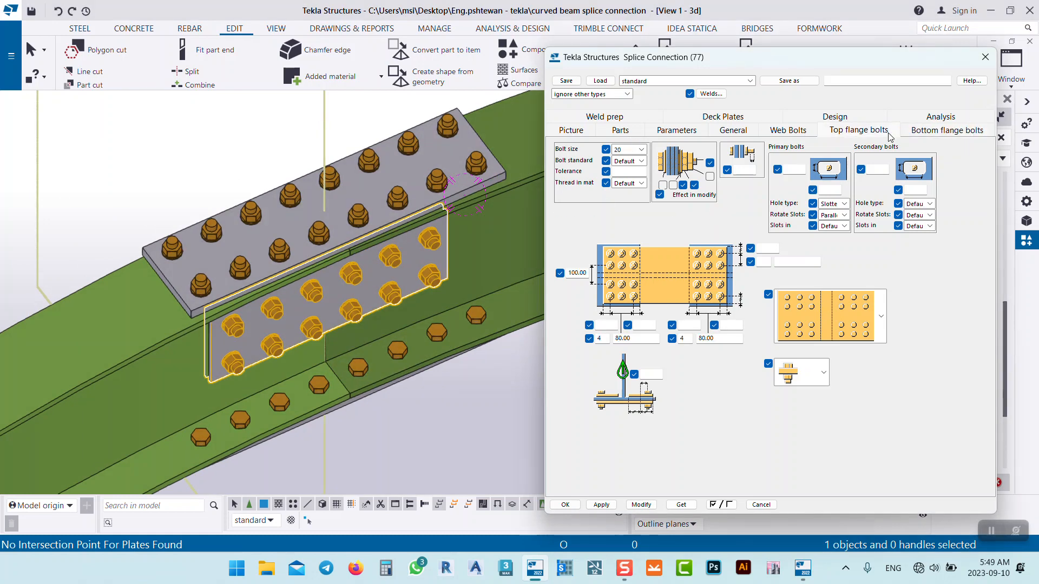
left_click(923, 138)
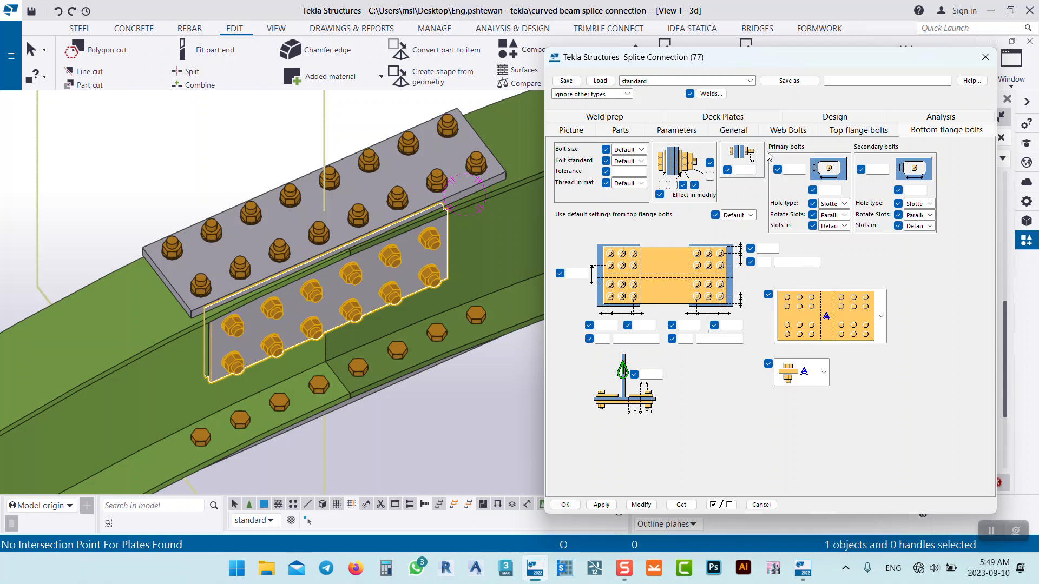
left_click(783, 133)
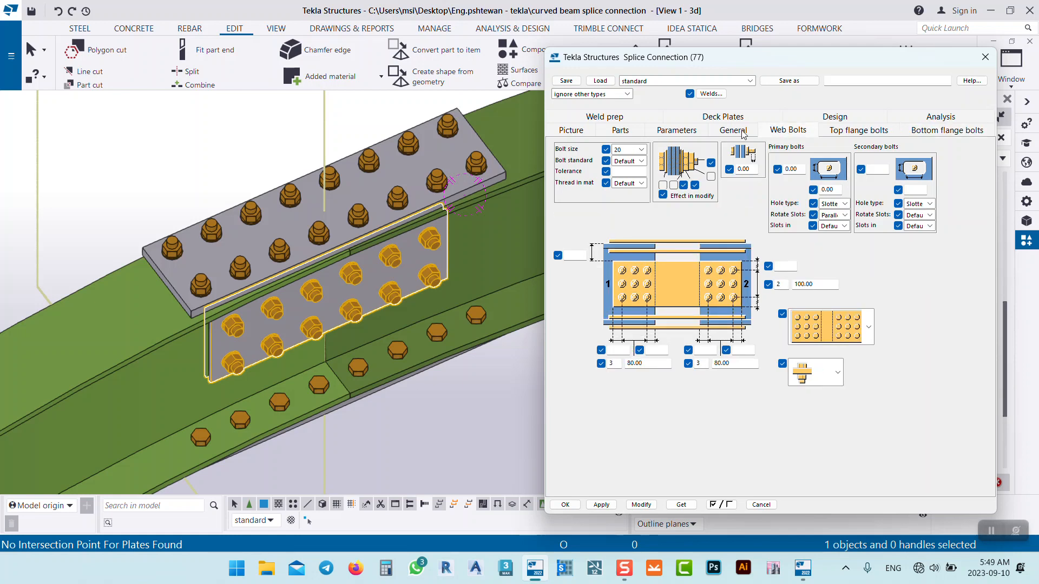
left_click(833, 133)
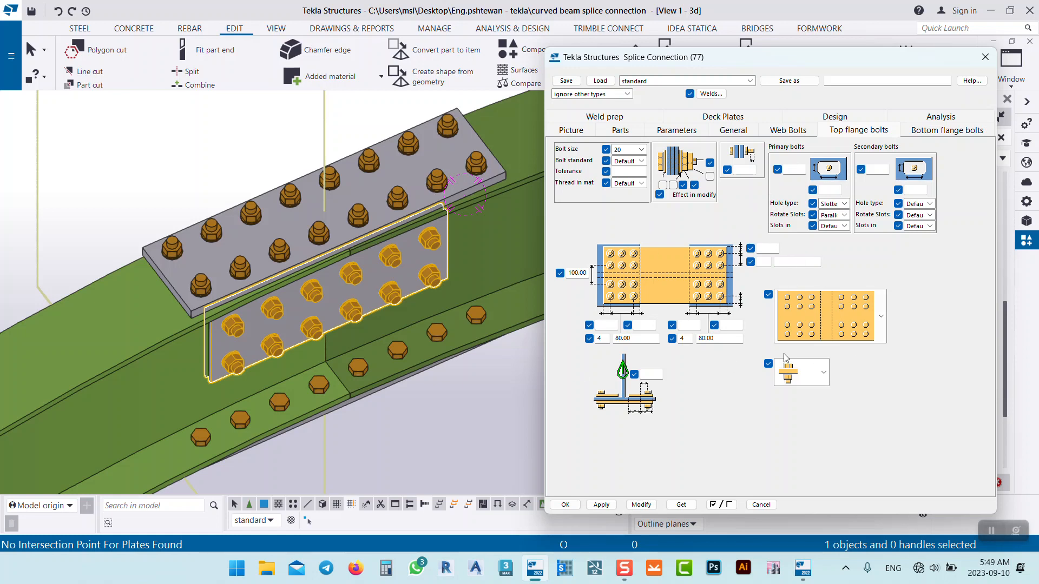
left_click(824, 378)
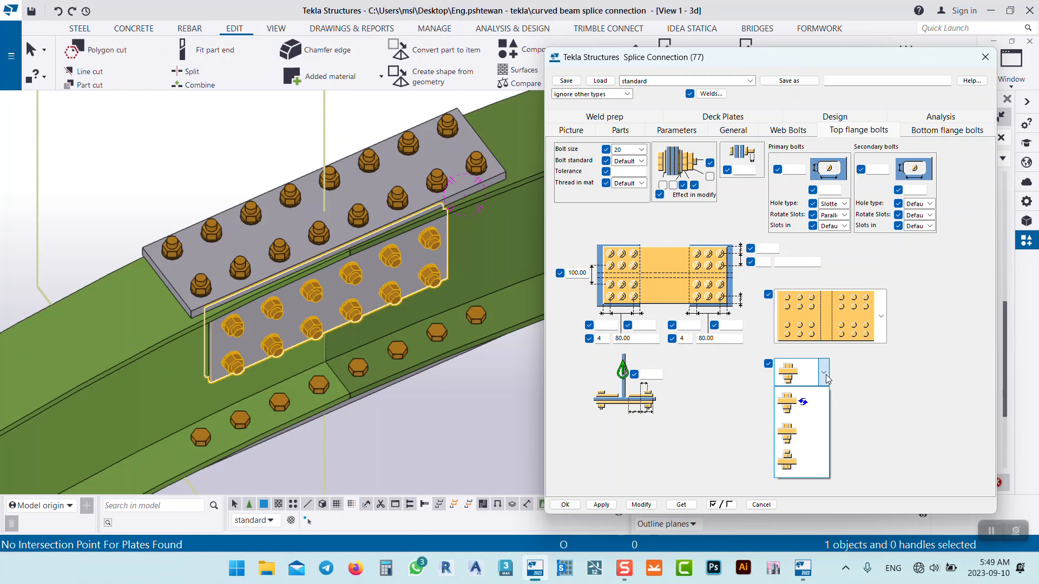
left_click(799, 464)
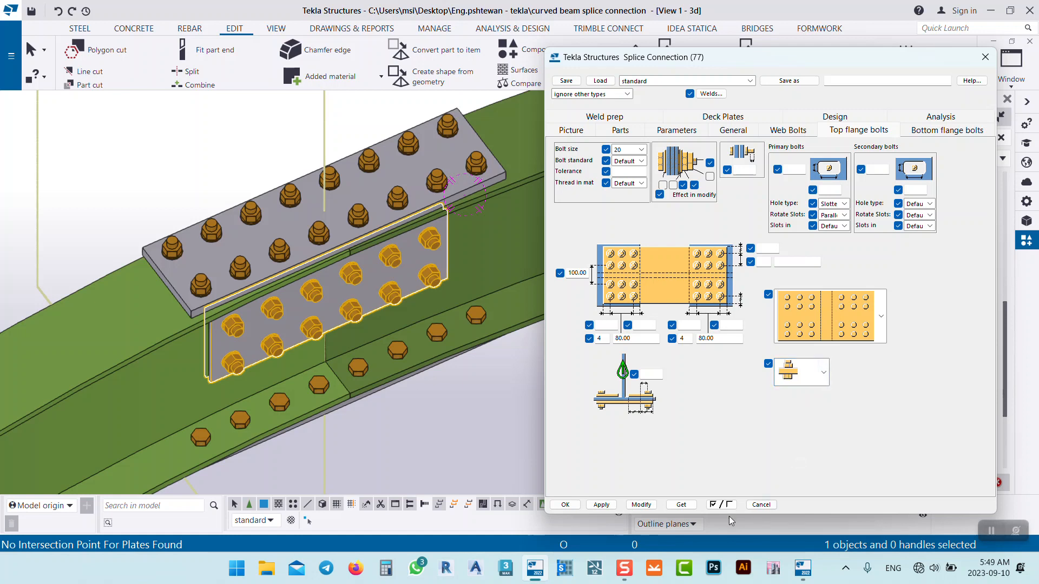
left_click(641, 504)
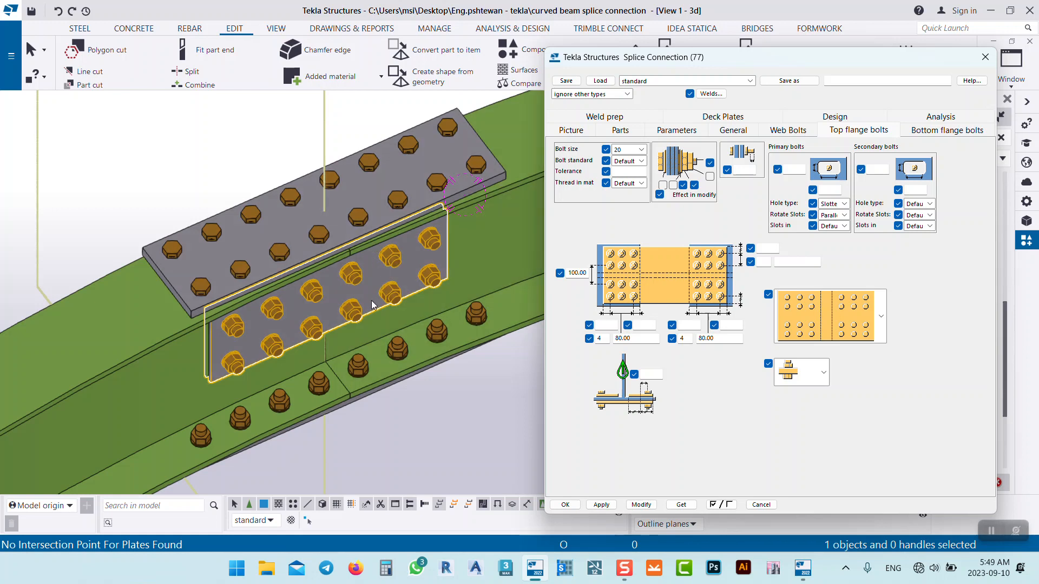
Step: Inspect the flange bolts around the splice and close the splice connection settings
middle_click_drag(361, 299, 319, 233, "ctrl")
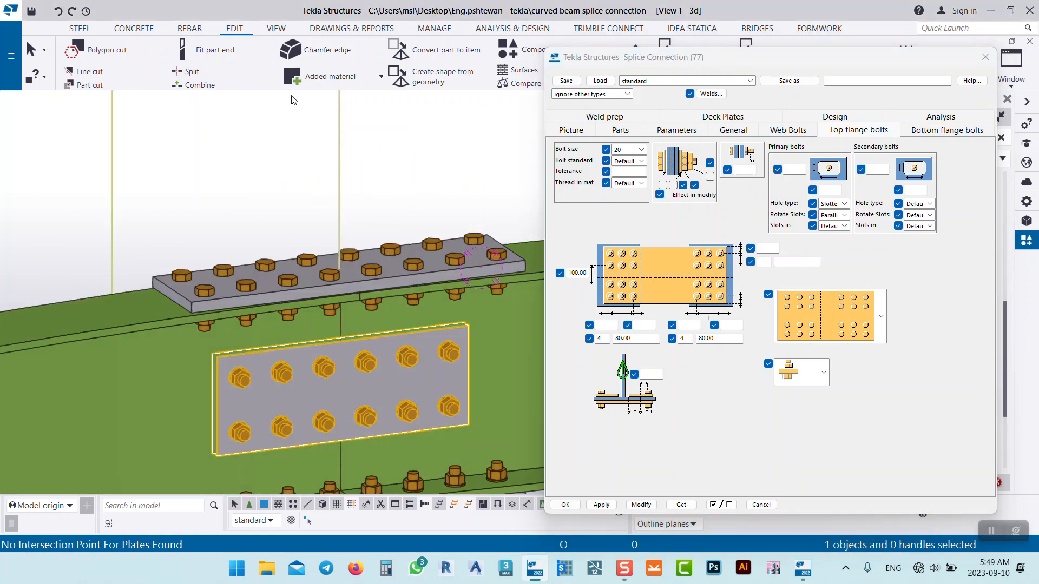
middle_click_drag(260, 295, 282, 229, "ctrl")
middle_click_drag(316, 283, 297, 253, "ctrl")
middle_click_drag(265, 170, 358, 341, "ctrl")
scroll(357, 341, "down", 2)
left_click(984, 60)
middle_click_drag(625, 261, 470, 255, "ctrl")
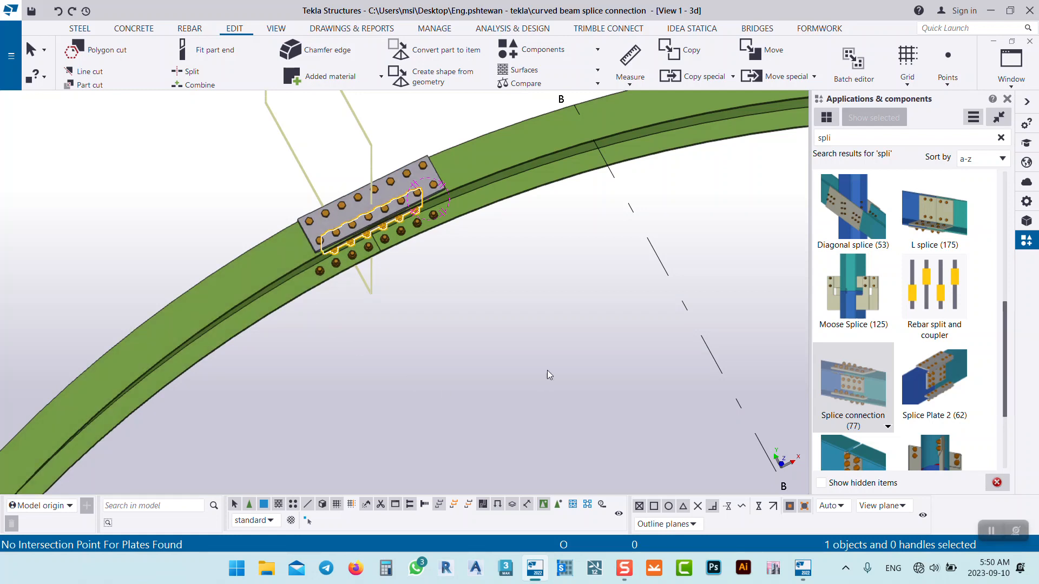
Step: Enable selection of objects inside components and copy the curved beam half's radius from its properties
left_click(562, 508)
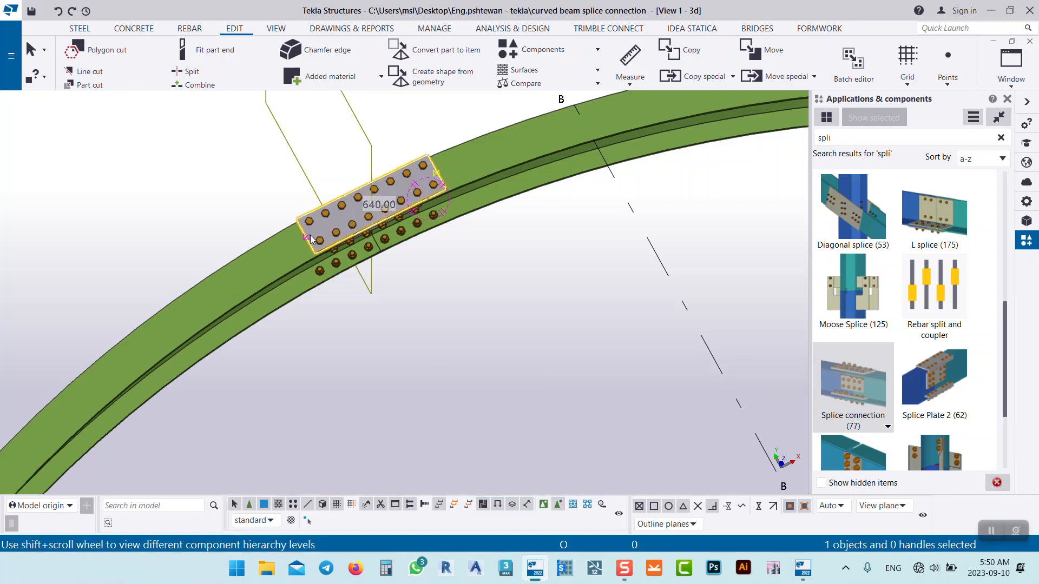
left_click(1027, 201)
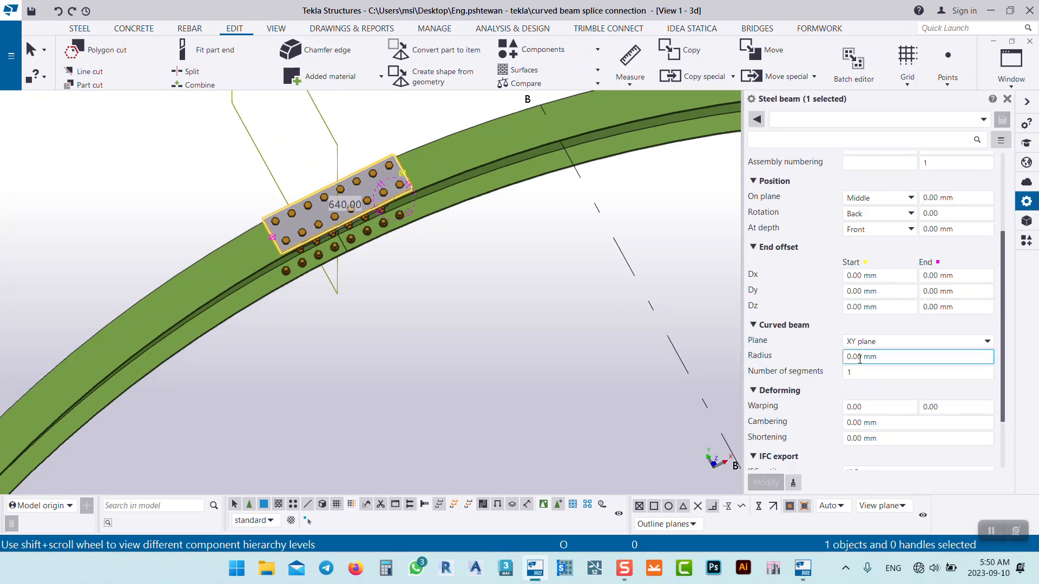
left_click(505, 152)
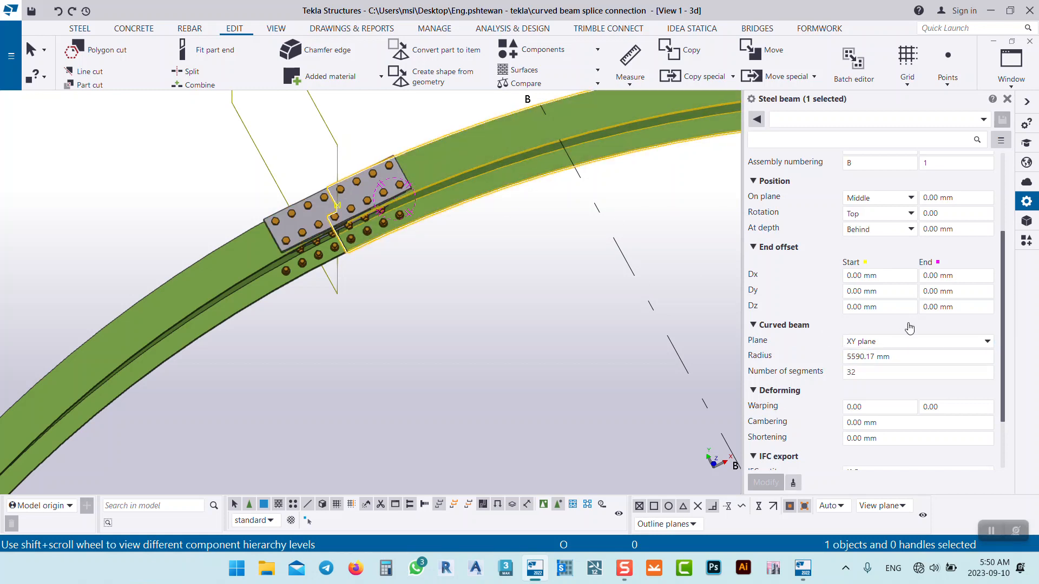
left_click_drag(904, 357, 785, 361)
right_click(849, 361)
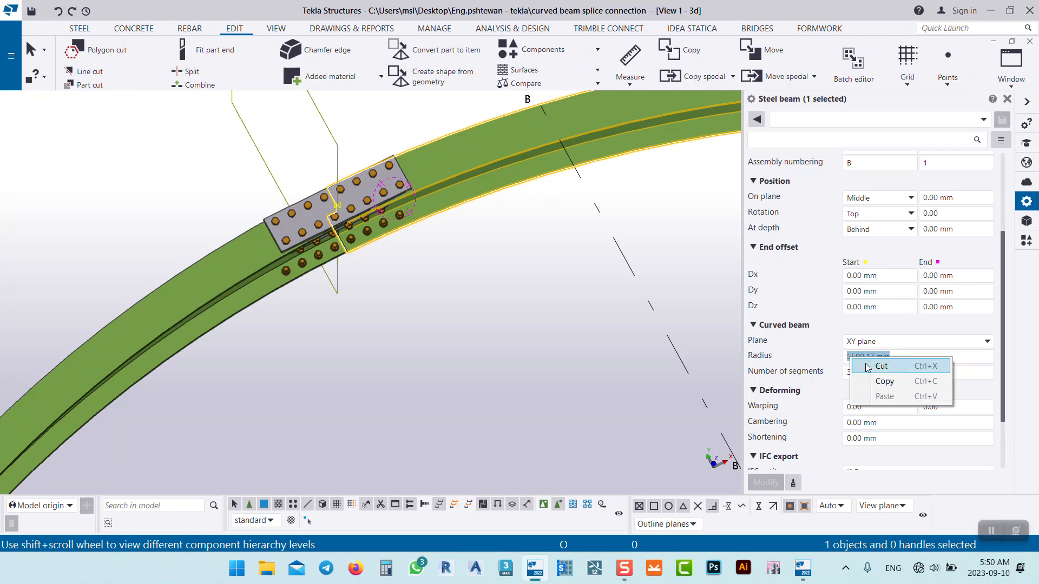
left_click(881, 380)
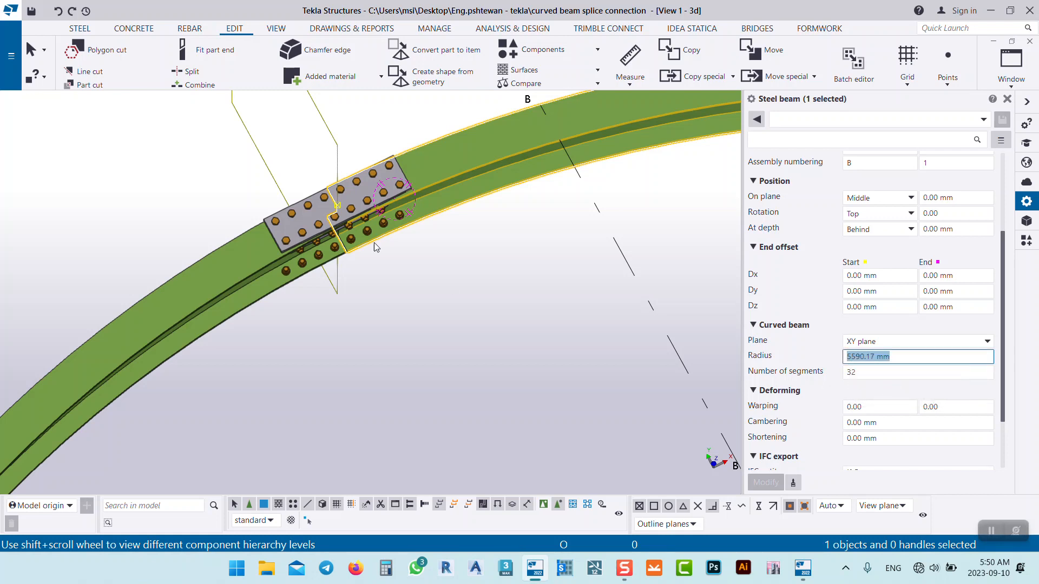
Step: Curve the top flange splice plate by setting its radius to -5590.17 mm and applying the change
left_click(267, 219)
left_click_drag(886, 357, 809, 364)
right_click(860, 359)
left_click(885, 397)
left_click(766, 482)
left_click(849, 359)
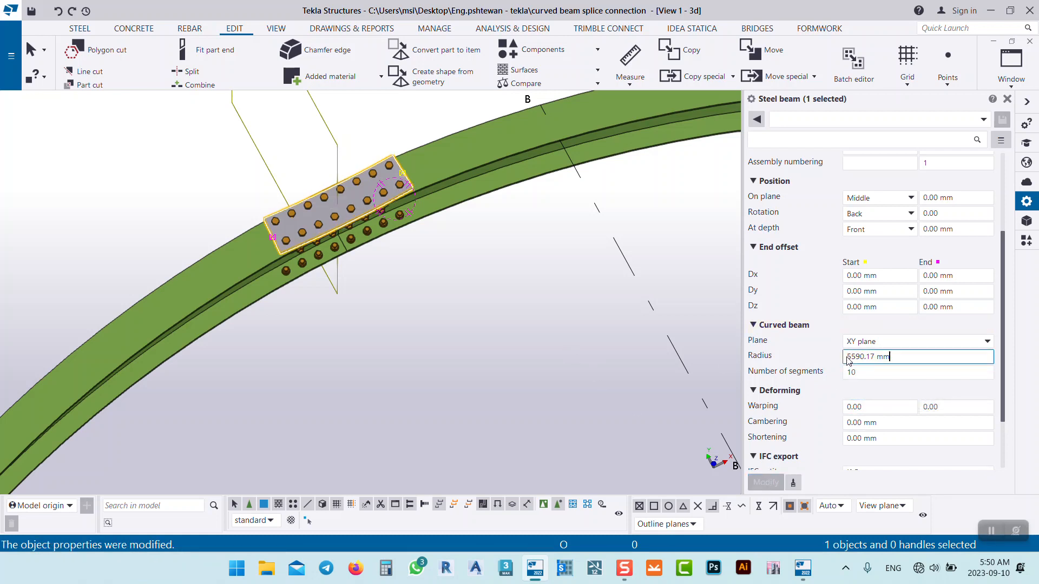
type("-")
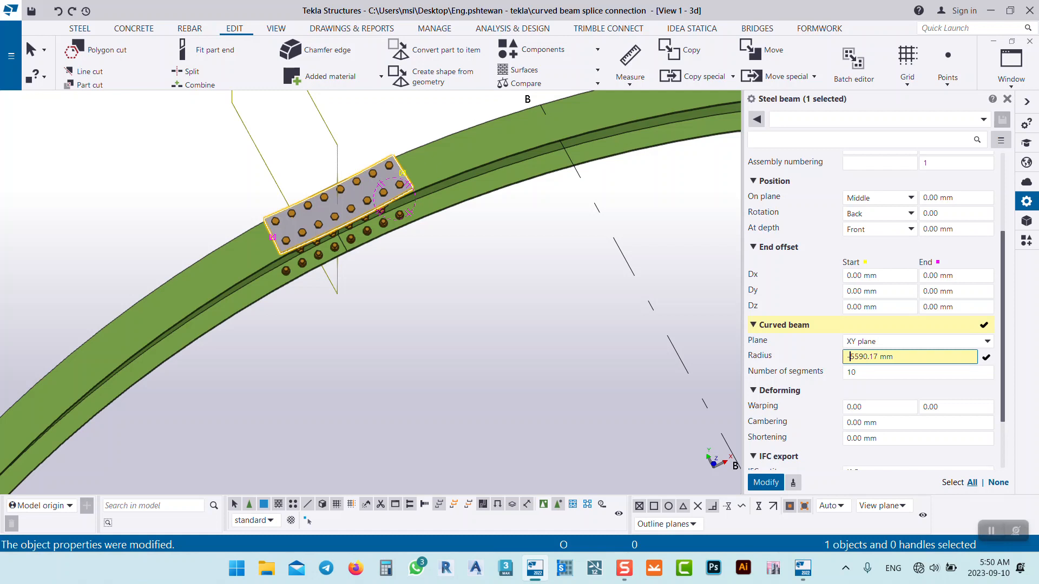
left_click(767, 482)
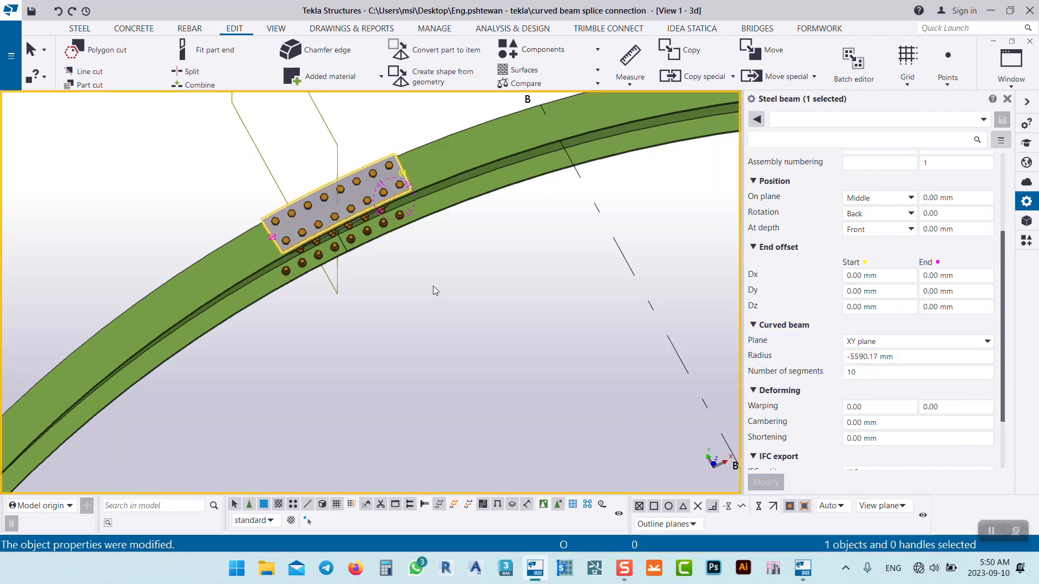
left_click(438, 292)
scroll(346, 197, "up", 5)
middle_click_drag(391, 237, 423, 265, "ctrl")
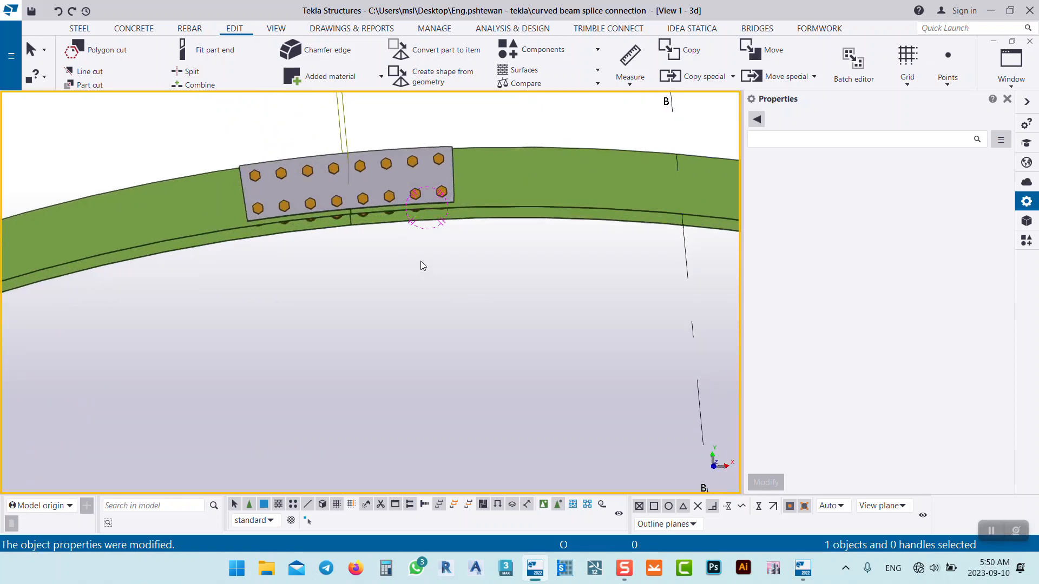
scroll(265, 158, "up", 3)
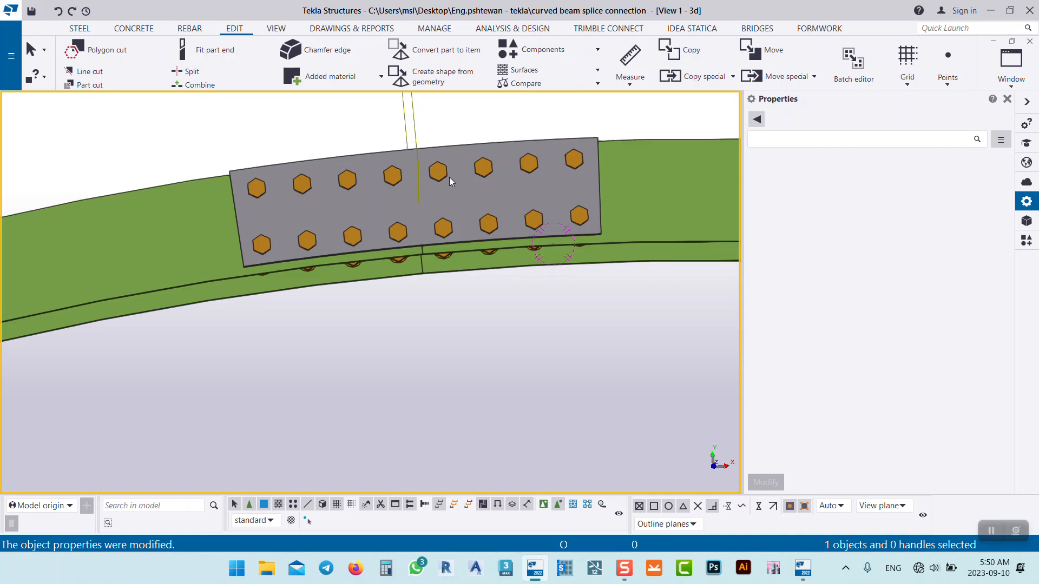
Step: Curve the opposite flange's splice plate by setting its radius to -5590.17 mm and applying the change
scroll(449, 177, "down", 5)
middle_click_drag(502, 294, 504, 140, "ctrl")
middle_click_drag(442, 406, 434, 276, "ctrl")
left_click(434, 271)
double_click(882, 357)
key("ctrl+v")
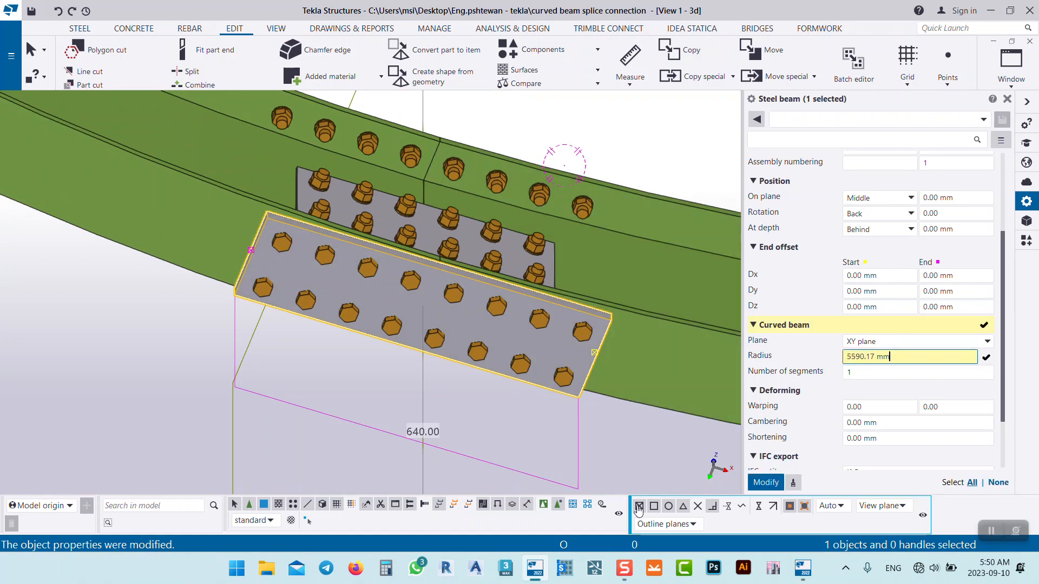
left_click(767, 481)
left_click(848, 357)
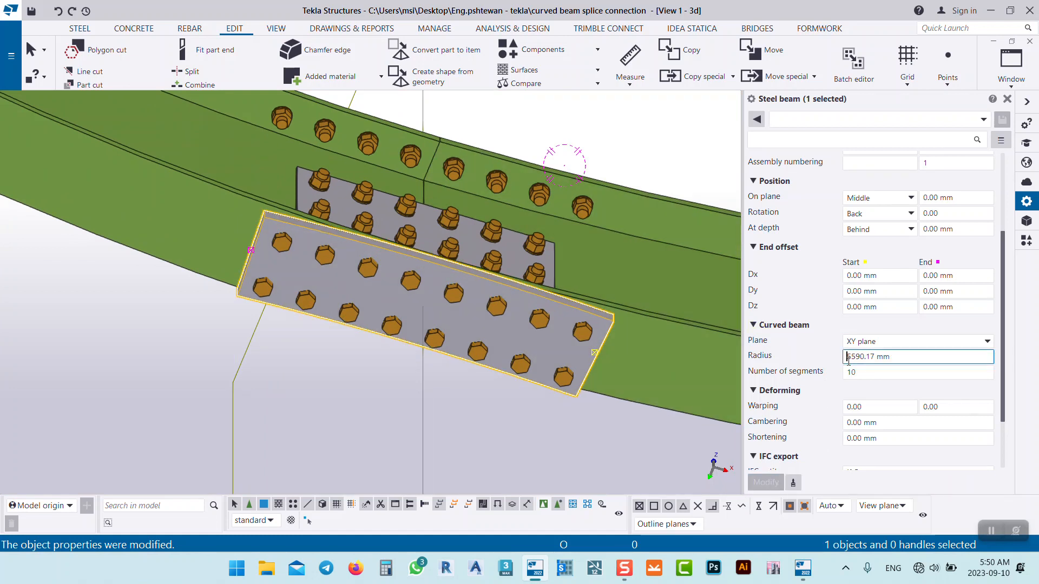
type("-")
left_click(764, 482)
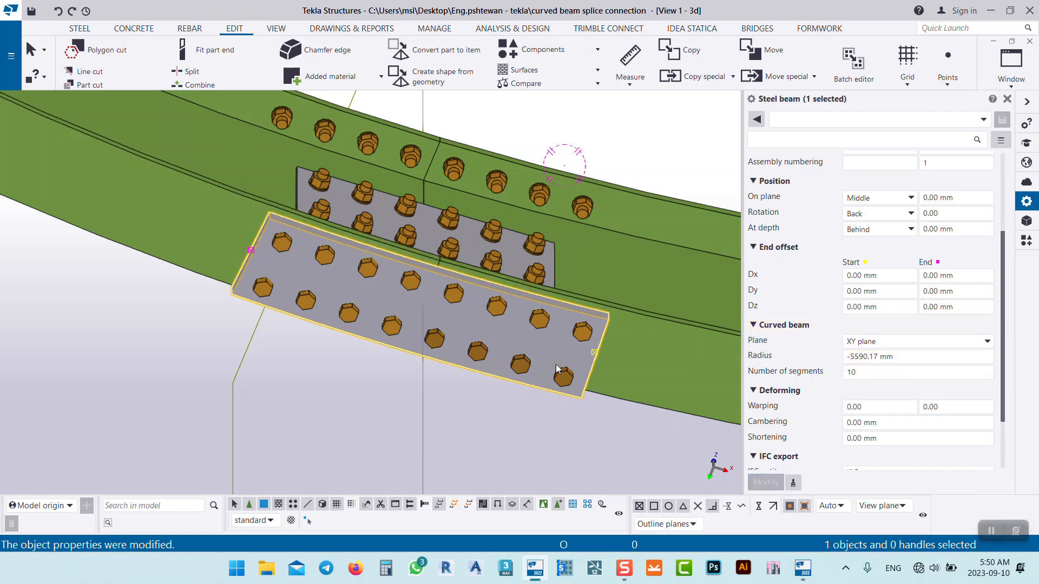
Step: Set the curved radius of the web splice plate to -5590.17 mm and apply the change
left_click(552, 265)
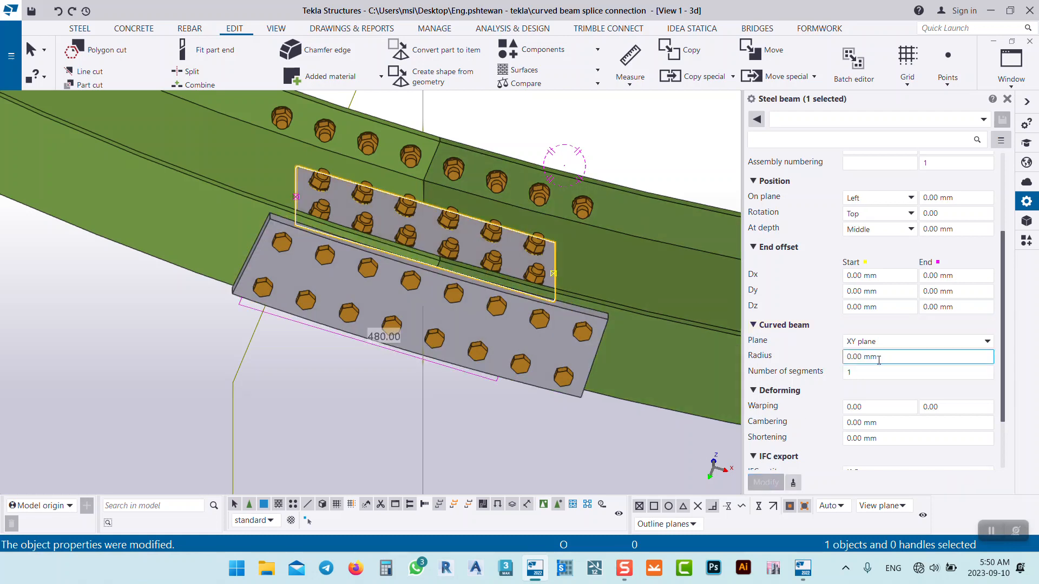
key("ctrl+v")
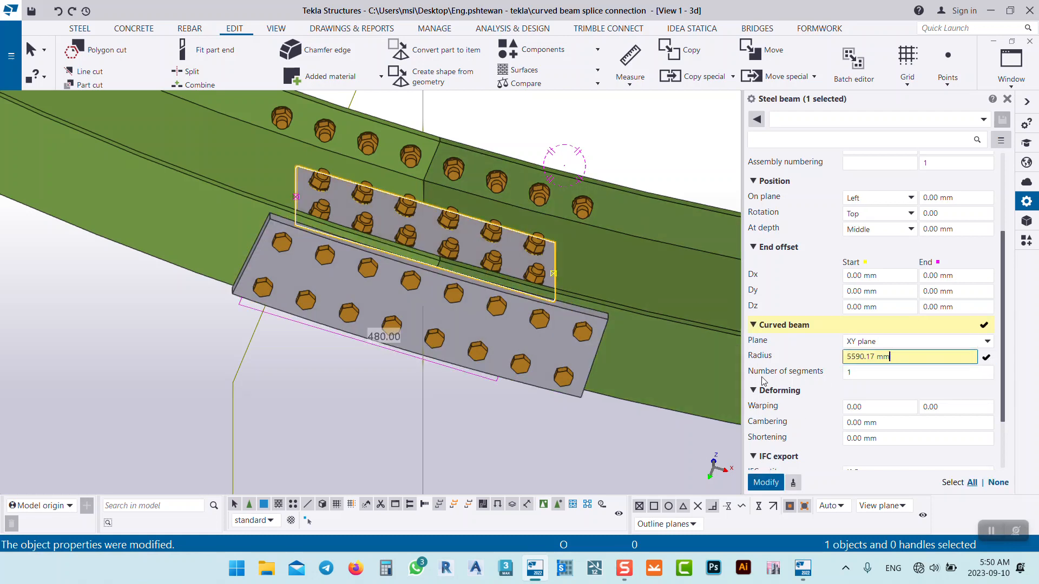
left_click(765, 481)
left_click(847, 357)
type("-")
left_click(766, 482)
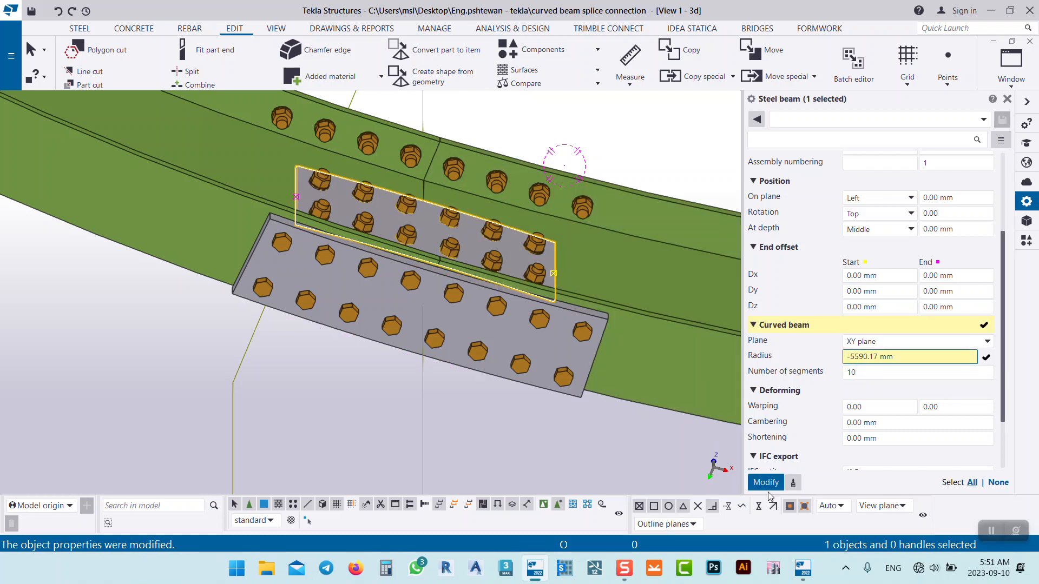
left_click(551, 430)
scroll(476, 193, "down", 3)
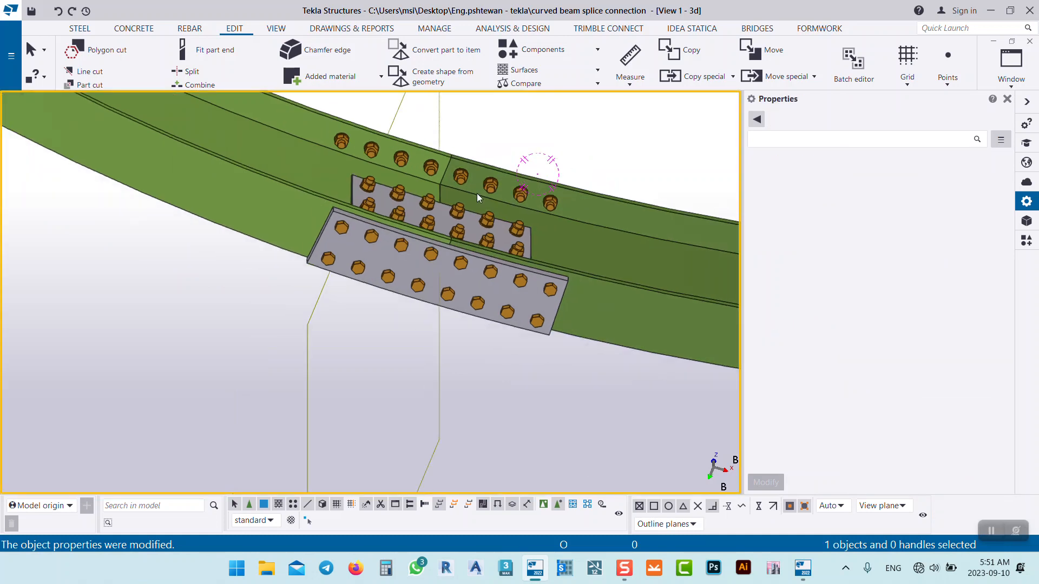
middle_click_drag(483, 227, 472, 360, "ctrl")
scroll(445, 274, "up", 3)
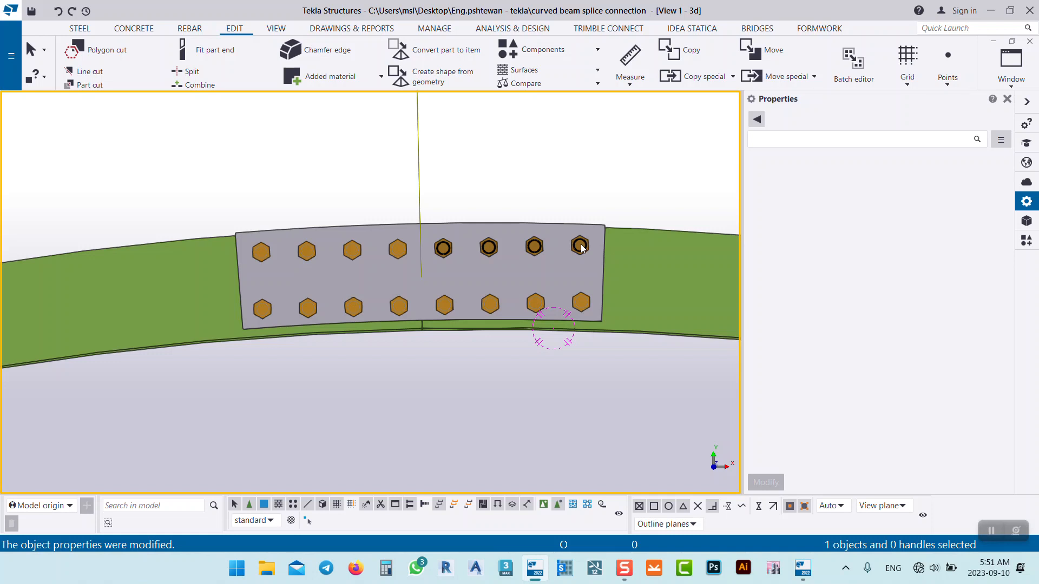
Step: Clear the selection and display the model parts around the curved beam's splice in wireframe
scroll(518, 223, "down", 2)
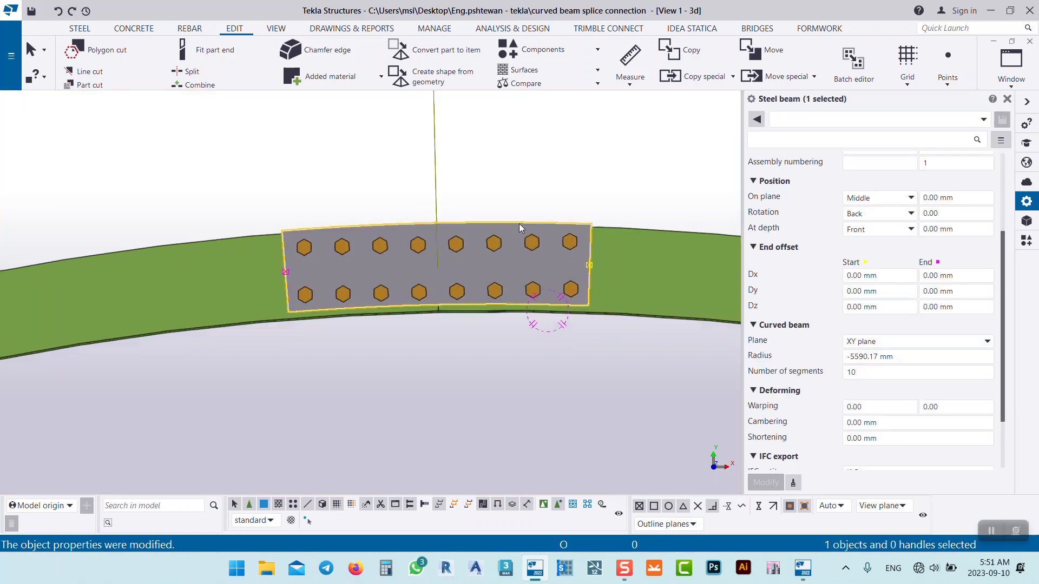
left_click(517, 208)
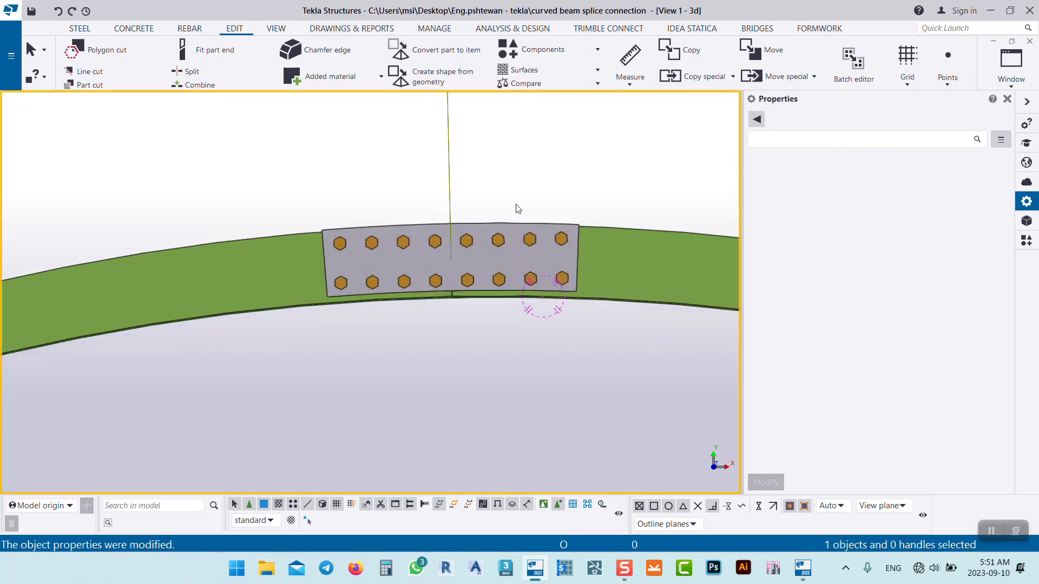
key("Home")
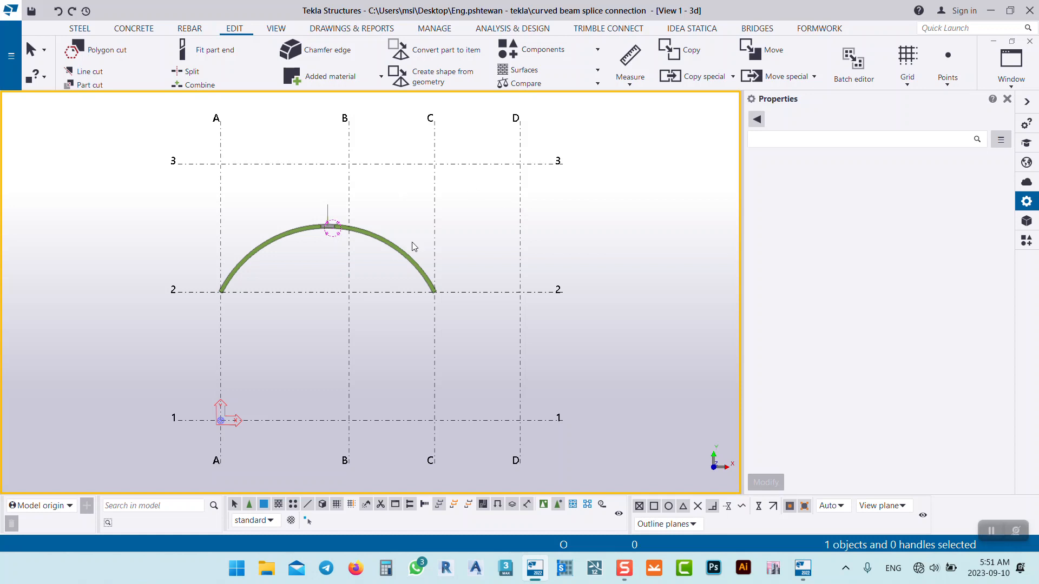
scroll(303, 239, "up", 5)
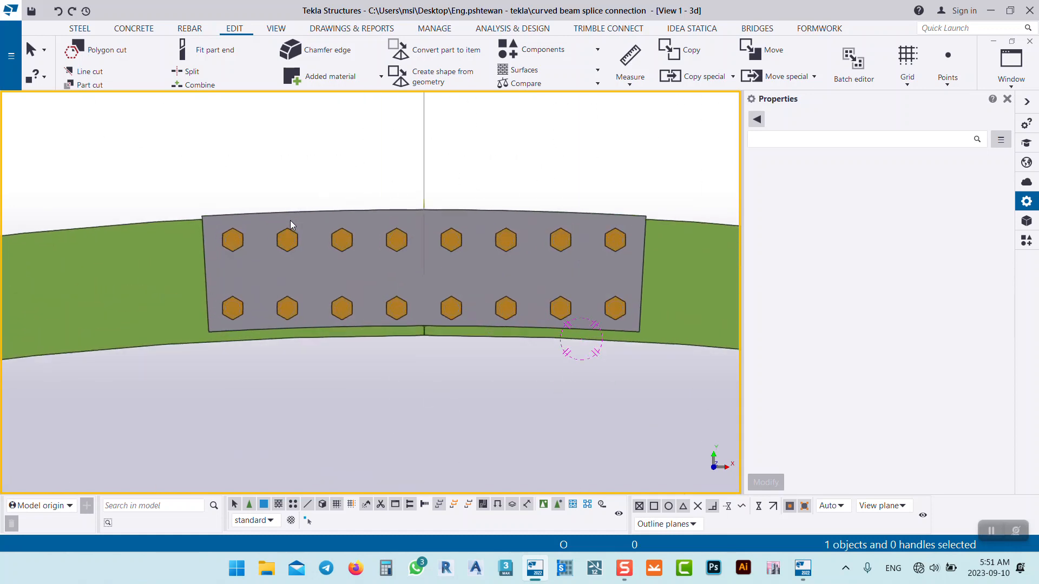
middle_click_drag(311, 153, 355, 177)
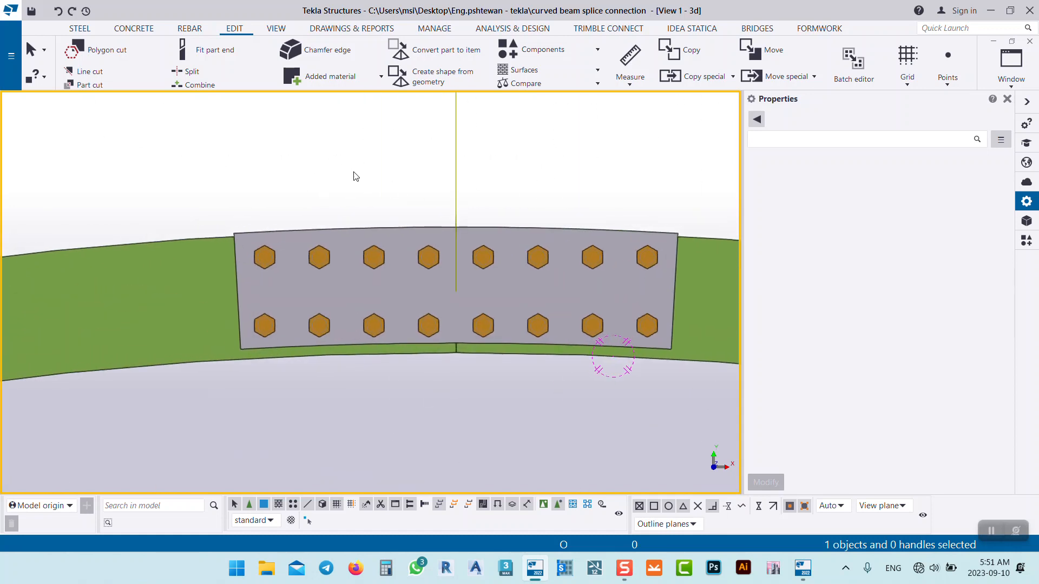
key("ctrl+1")
key("ctrl+2")
key("ctrl+1")
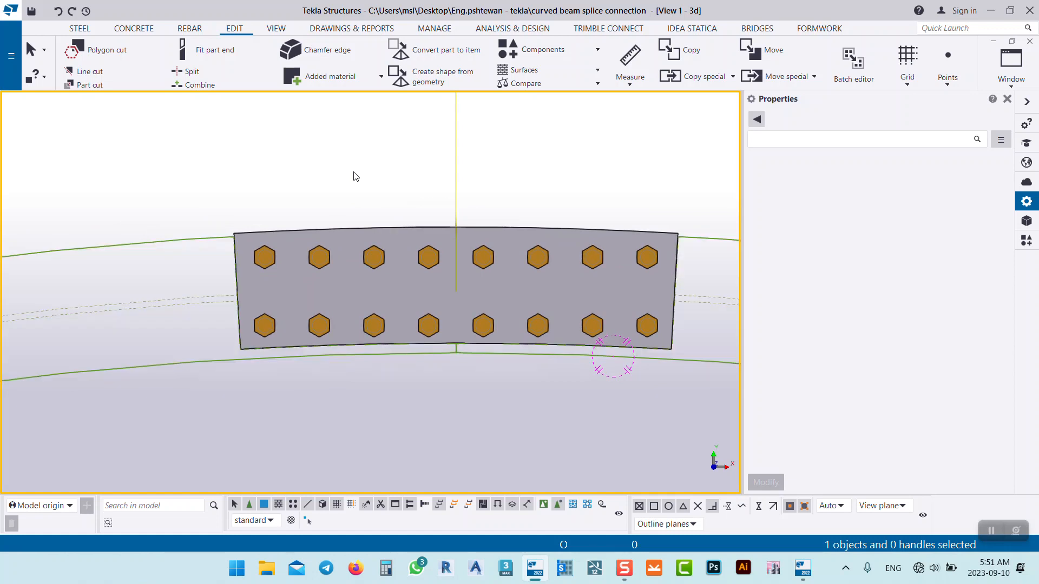
Step: Set the representation of parts in components to Wire frame in the view's display settings and apply it
right_click(342, 174)
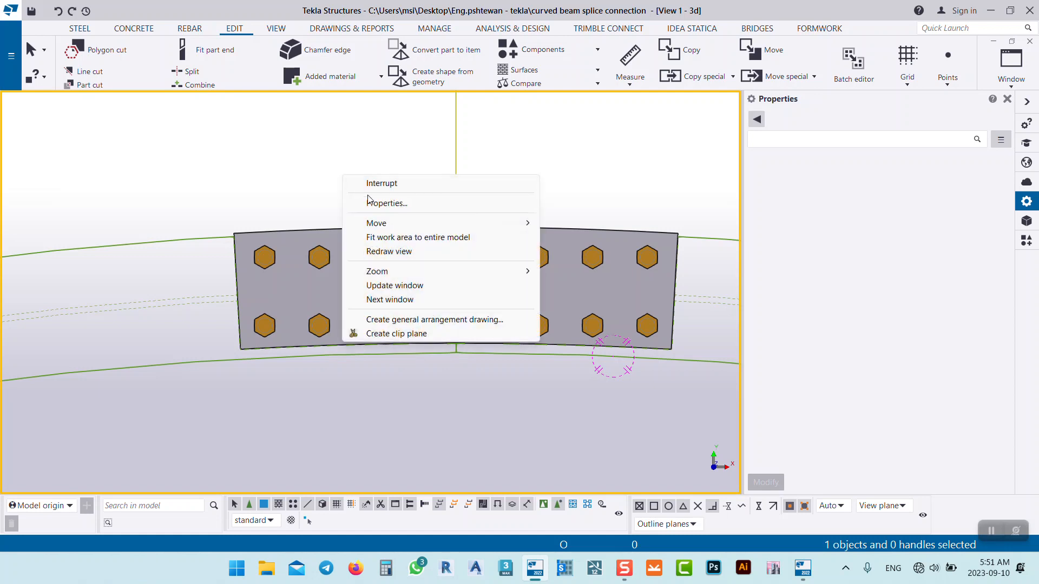
left_click(387, 203)
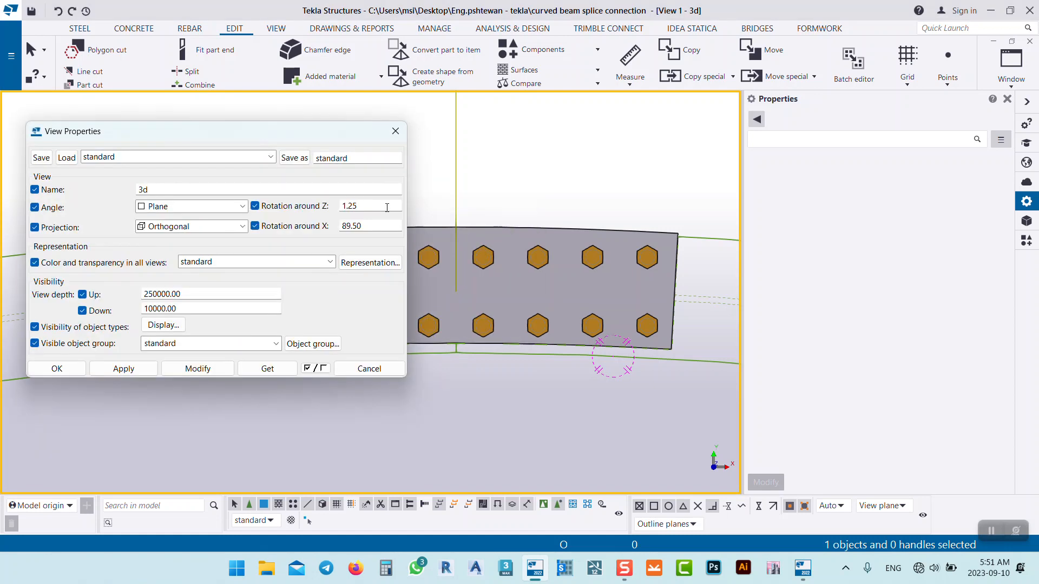
left_click(164, 324)
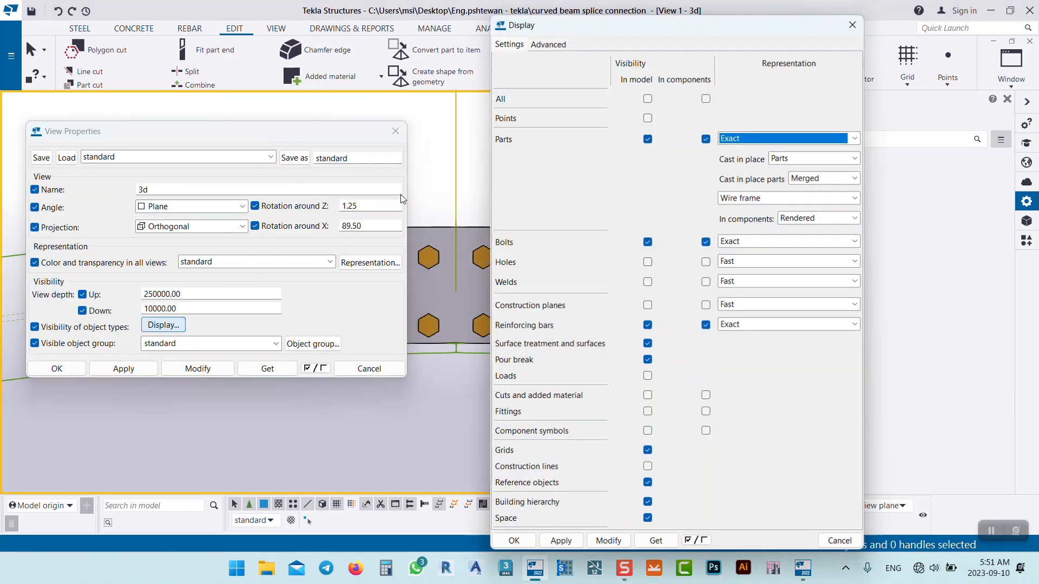
left_click(808, 220)
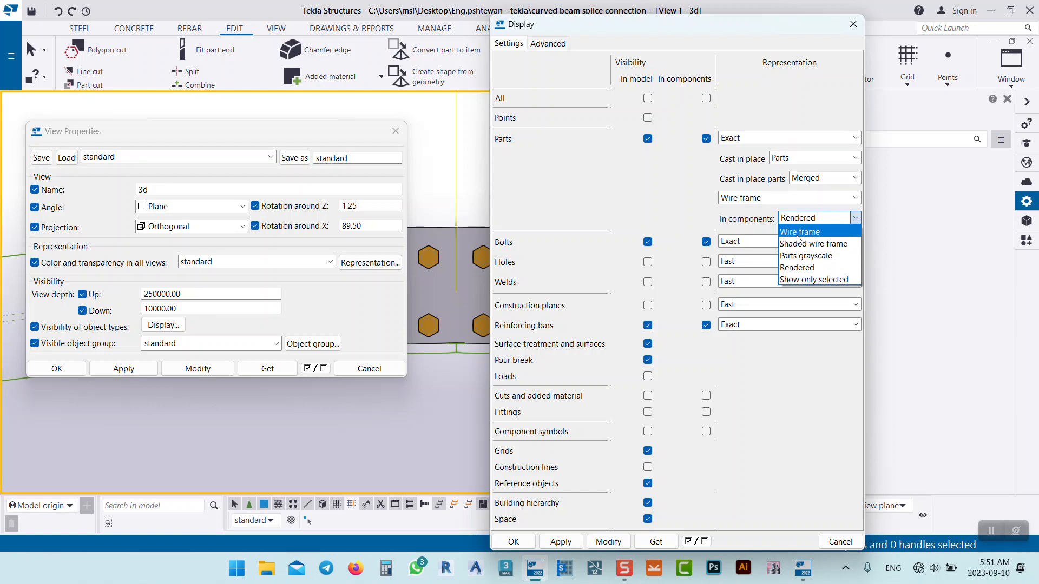
left_click(799, 232)
left_click(608, 542)
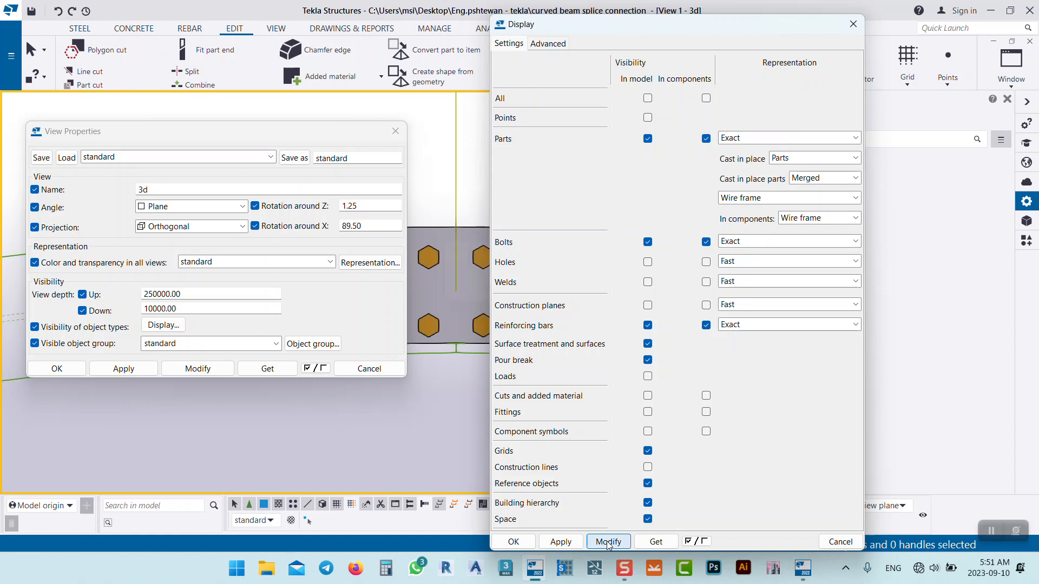
left_click(514, 542)
left_click(84, 368)
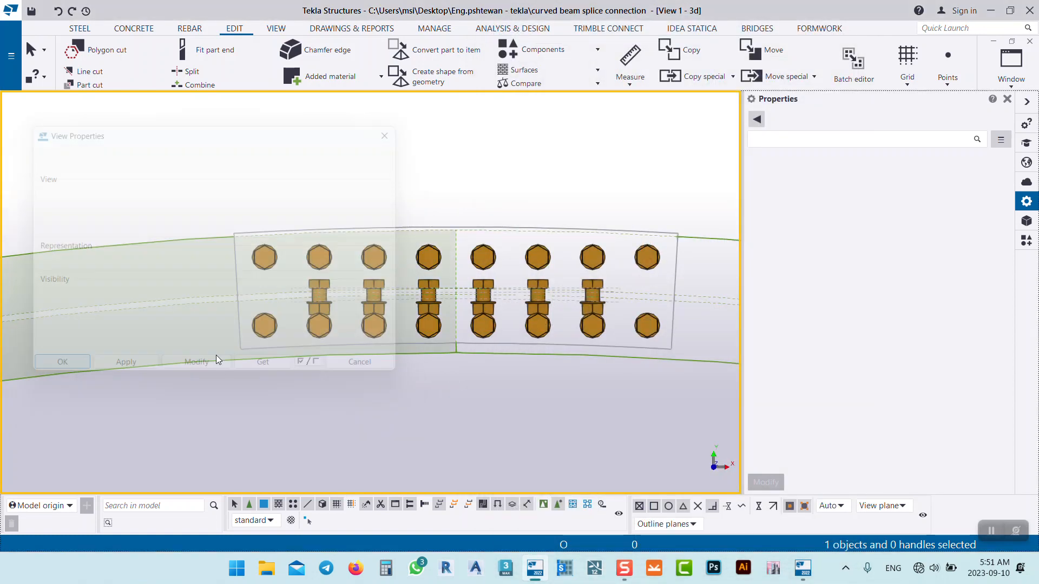
Step: Select both flange splice plates and move them linearly by dY -4.92 mm only, picking from their end handle to the web centre at the joint
scroll(246, 232, "up", 2)
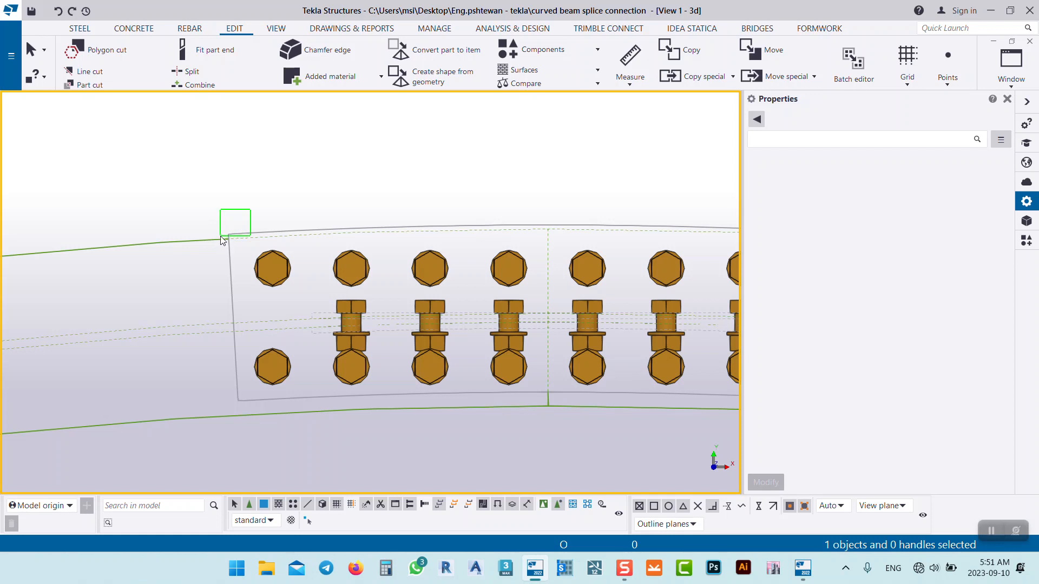
left_click_drag(220, 236, 218, 239)
left_click(285, 209)
scroll(254, 235, "up", 9)
left_click_drag(237, 187, 160, 239)
scroll(357, 209, "down", 5)
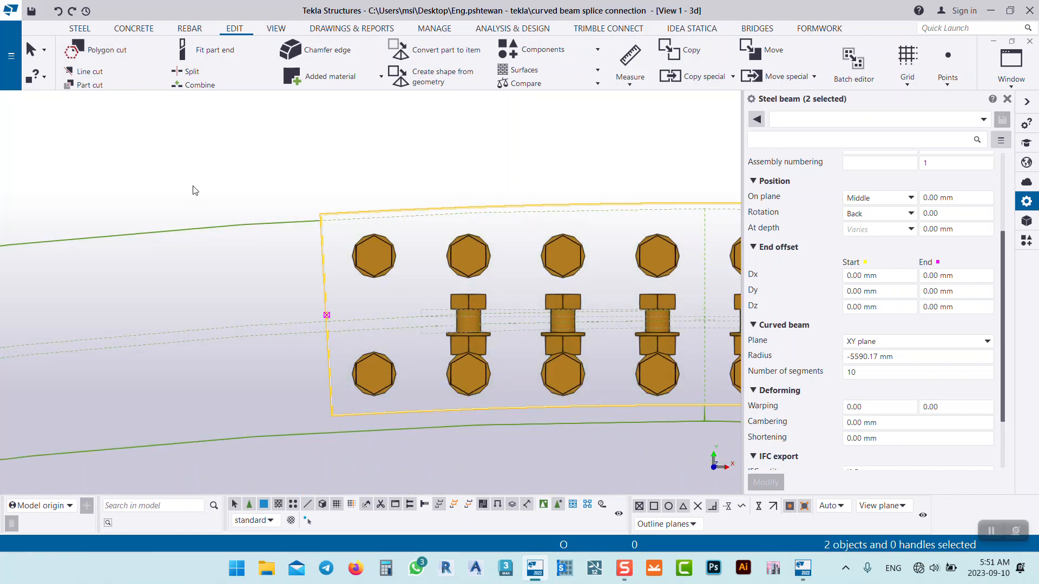
right_click(194, 183)
mouse_move(305, 252)
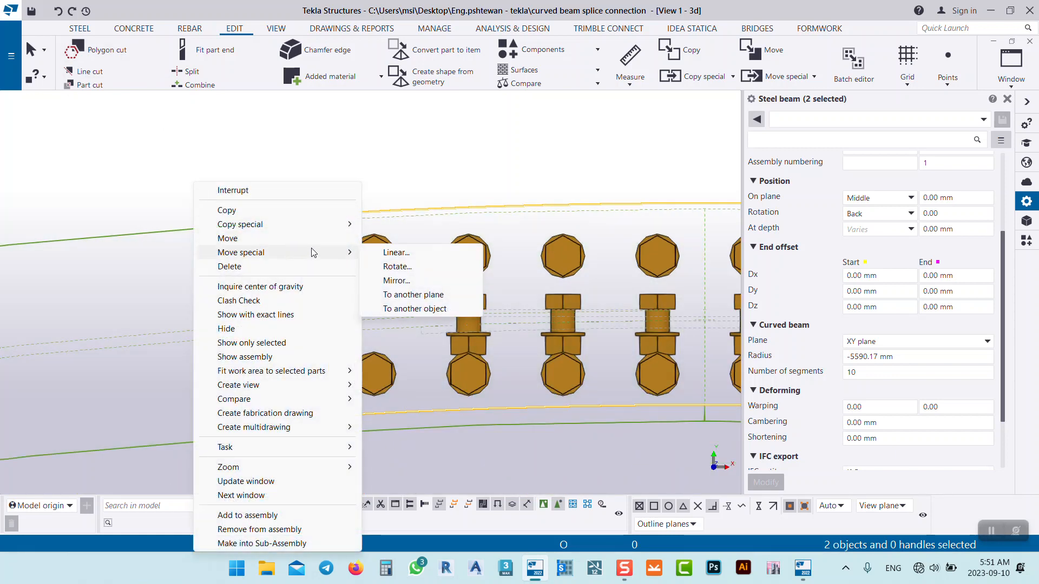
left_click(410, 256)
middle_click_drag(727, 328, 495, 279)
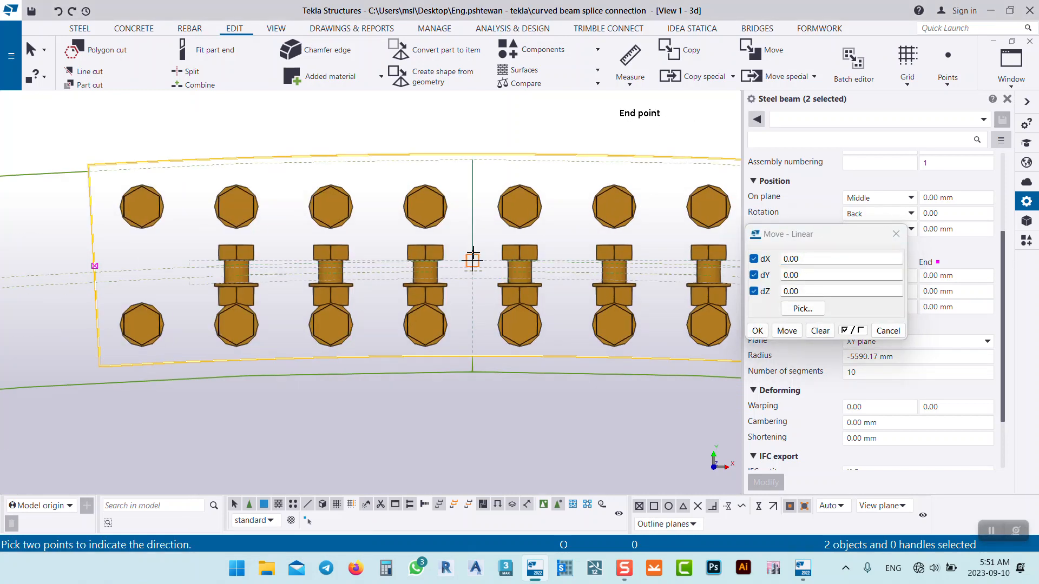
scroll(471, 254, "up", 3)
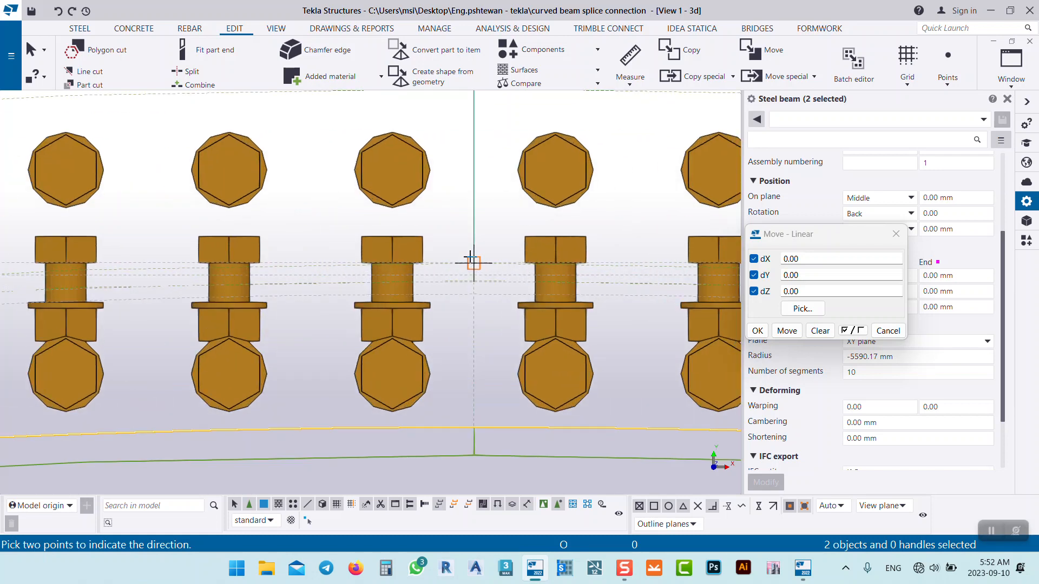
scroll(470, 262, "down", 3)
scroll(163, 260, "up", 6)
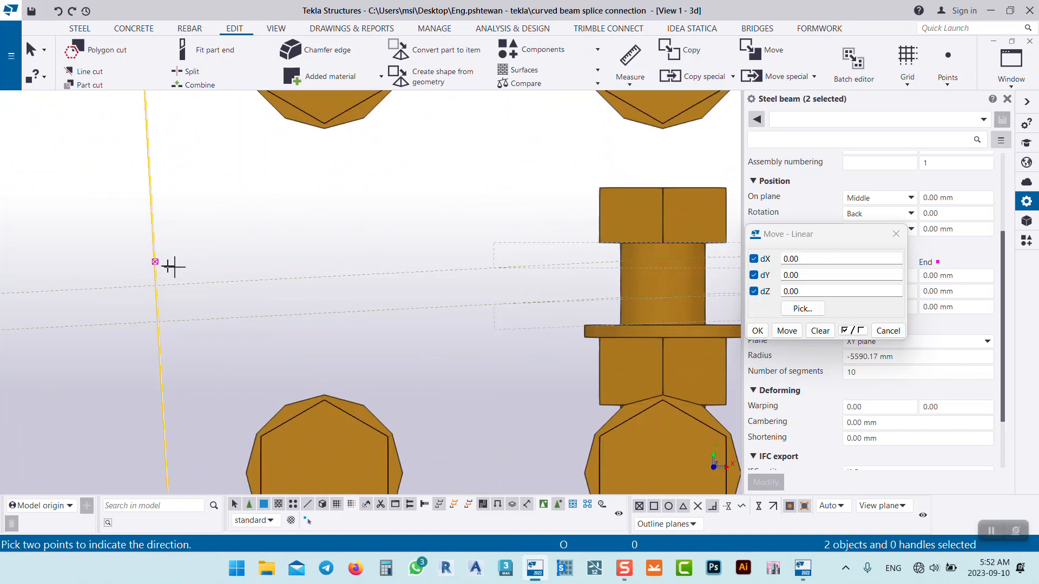
left_click(155, 262)
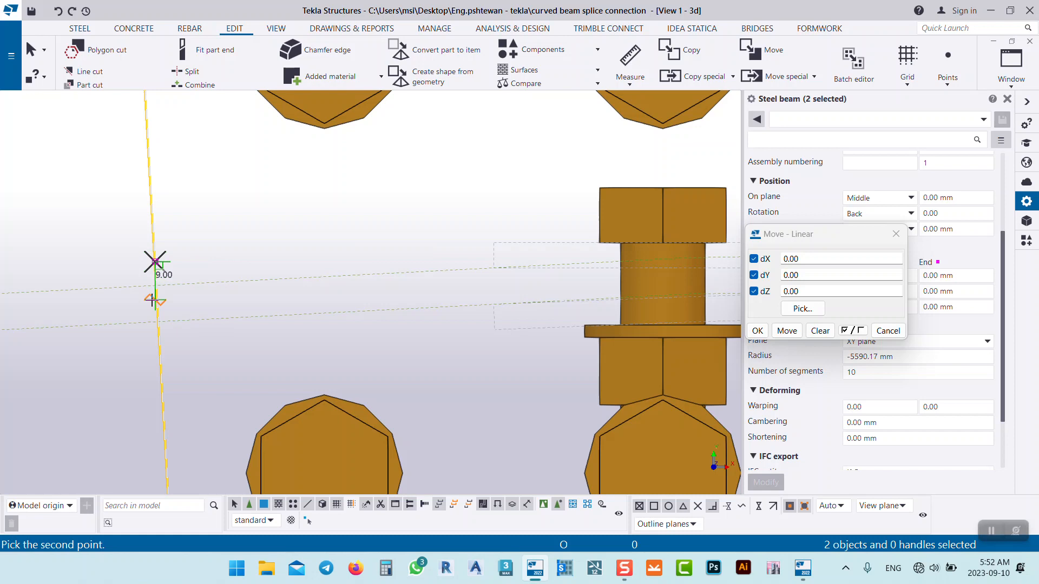
scroll(153, 299, "down", 5)
scroll(432, 278, "up", 2)
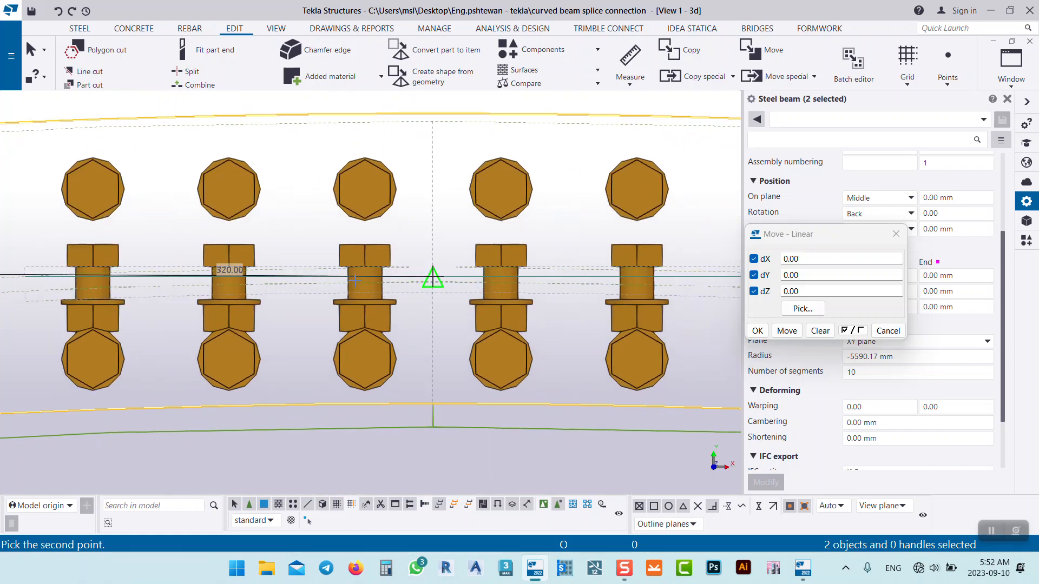
scroll(433, 286, "up", 4)
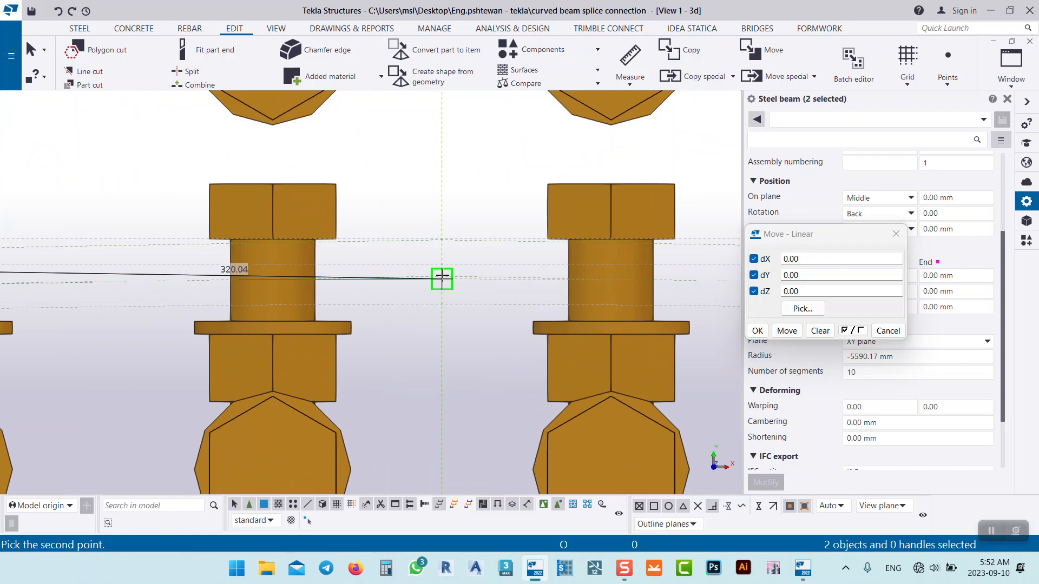
left_click(442, 278)
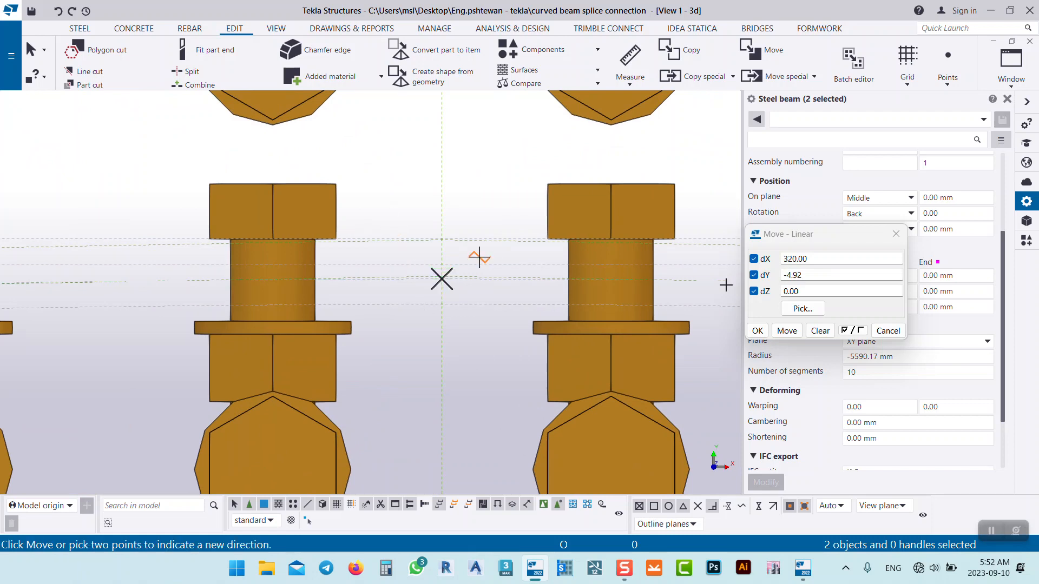
left_click(753, 259)
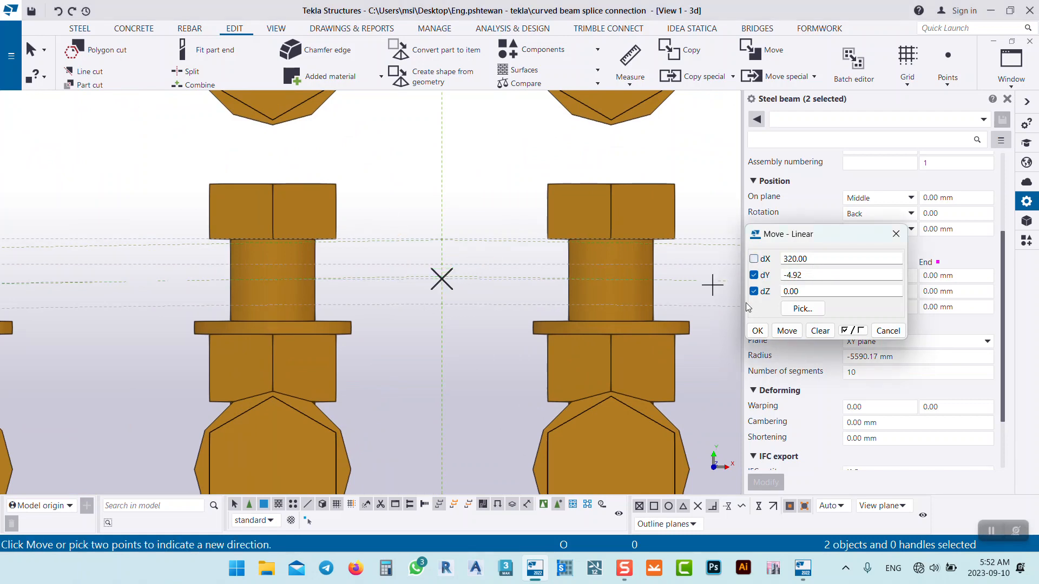
left_click(786, 332)
scroll(544, 302, "down", 4)
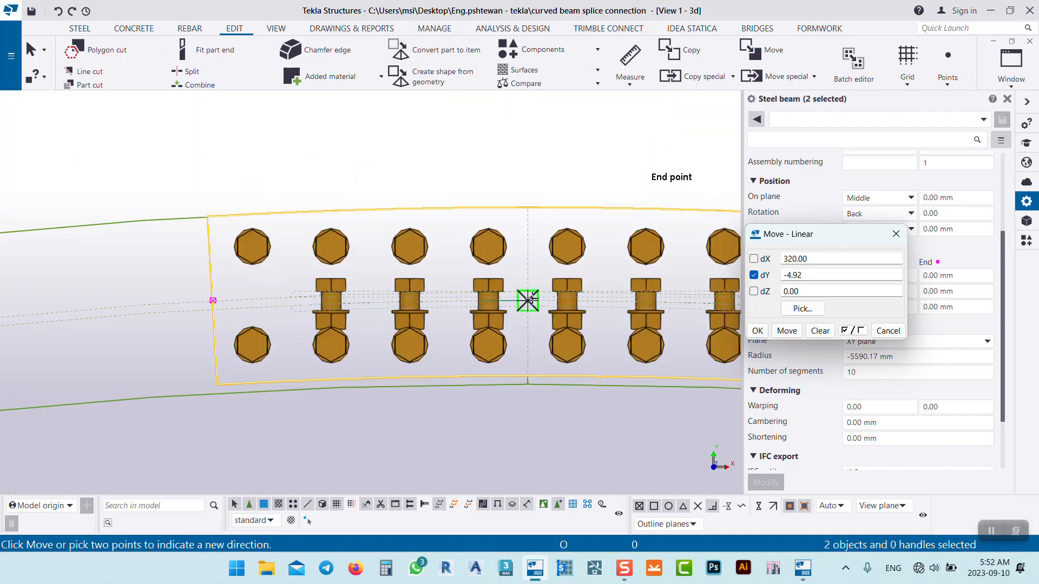
scroll(528, 299, "up", 4)
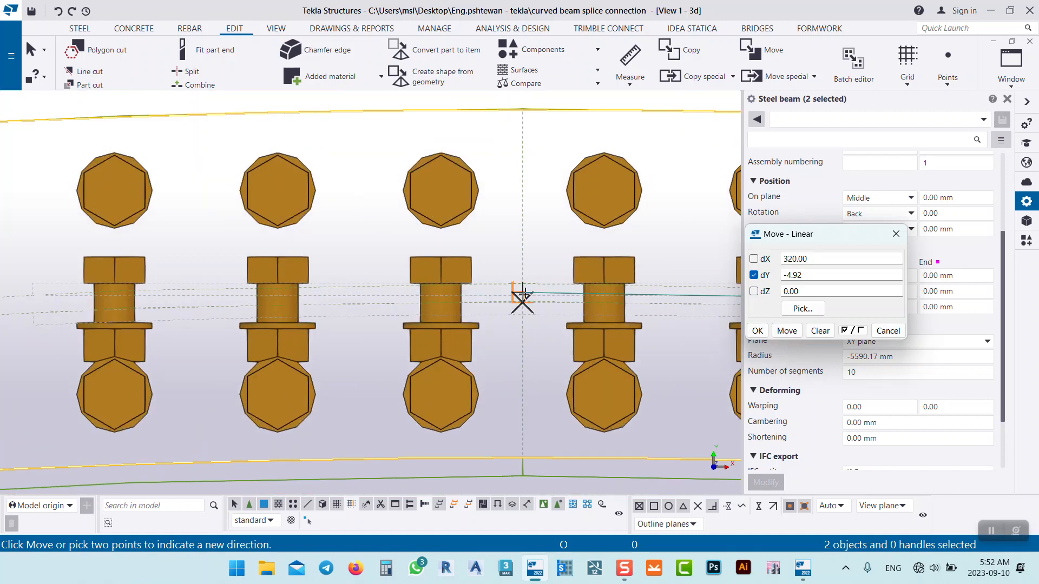
left_click(803, 308)
scroll(536, 298, "up", 4)
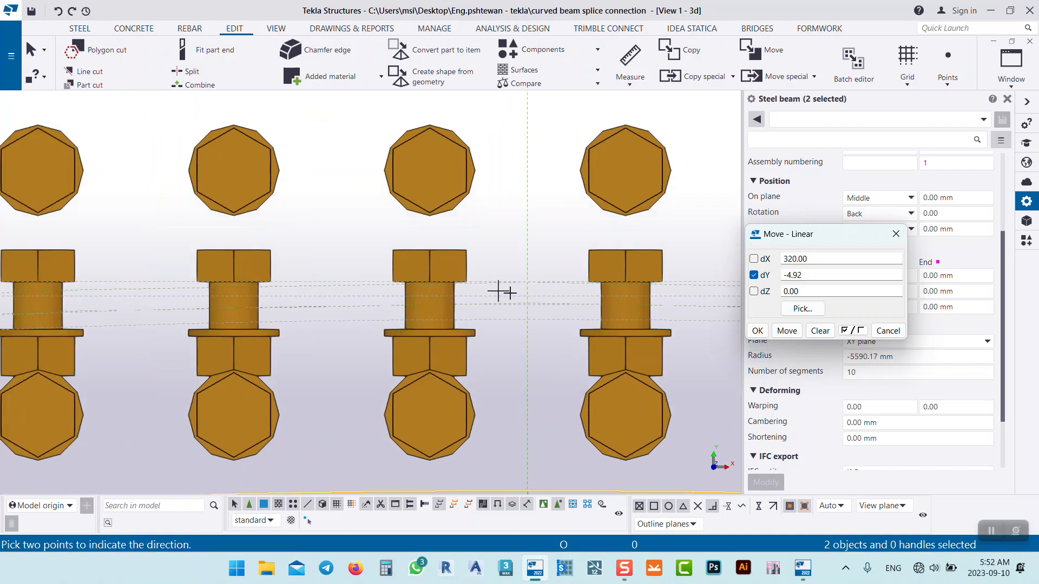
left_click(538, 297)
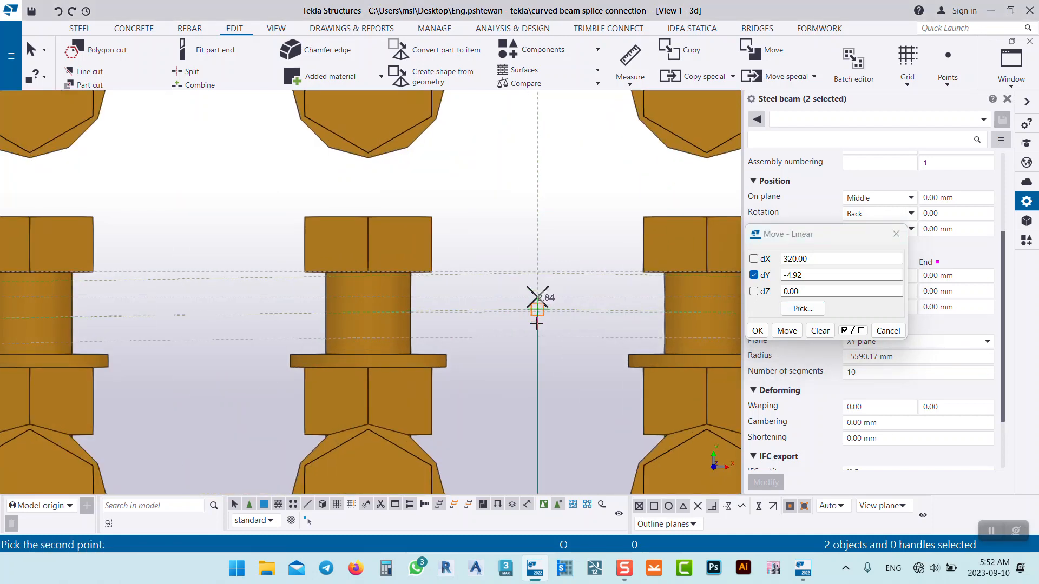
left_click(534, 313)
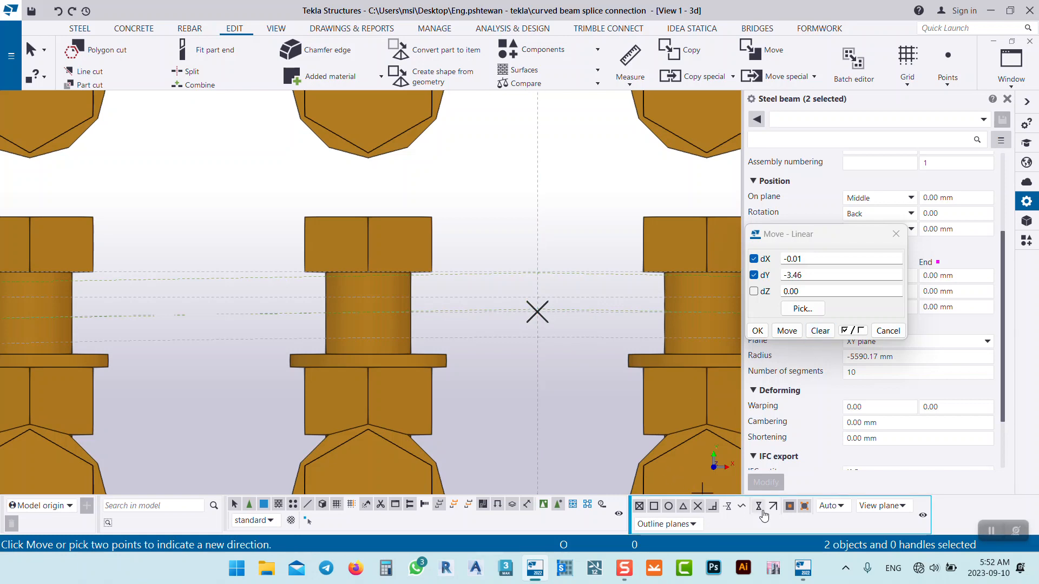
Step: Move both flange splice plates linearly by dY -4.99 mm only, picking from their end handle to the web's centre, and end the command
scroll(541, 342, "down", 5)
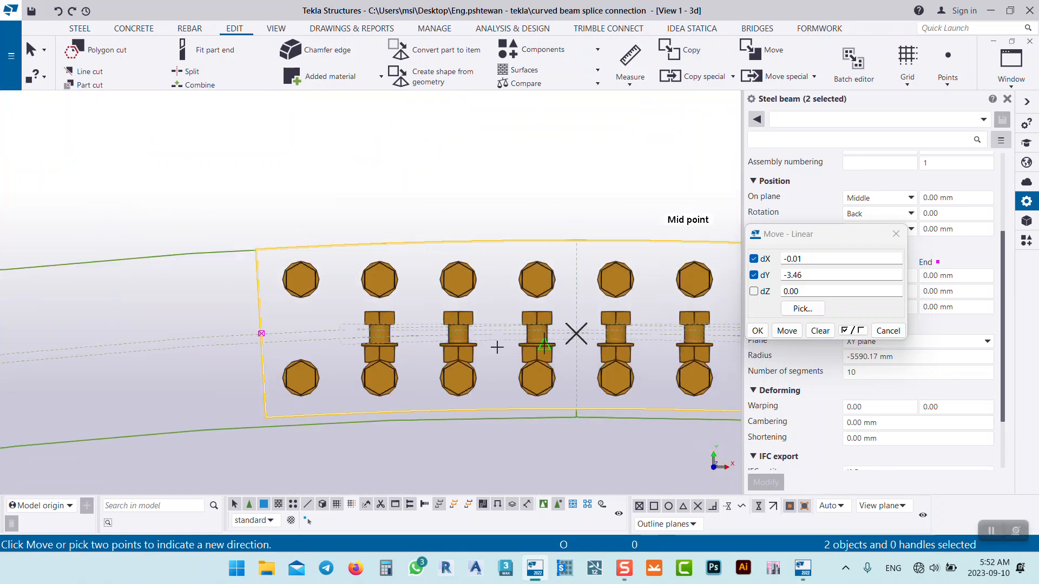
scroll(261, 339, "up", 4)
left_click(264, 325)
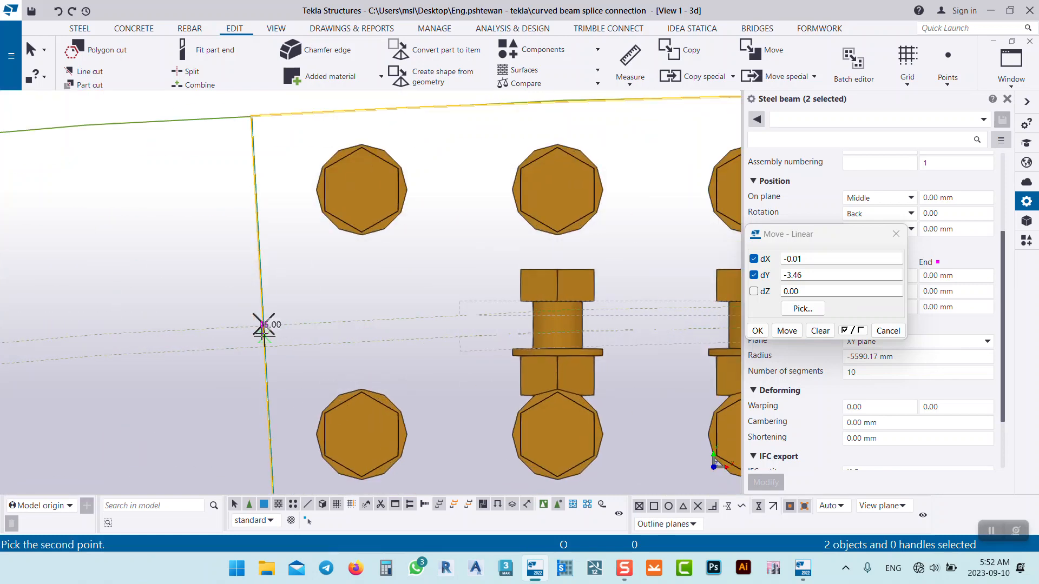
scroll(264, 325, "up", 3)
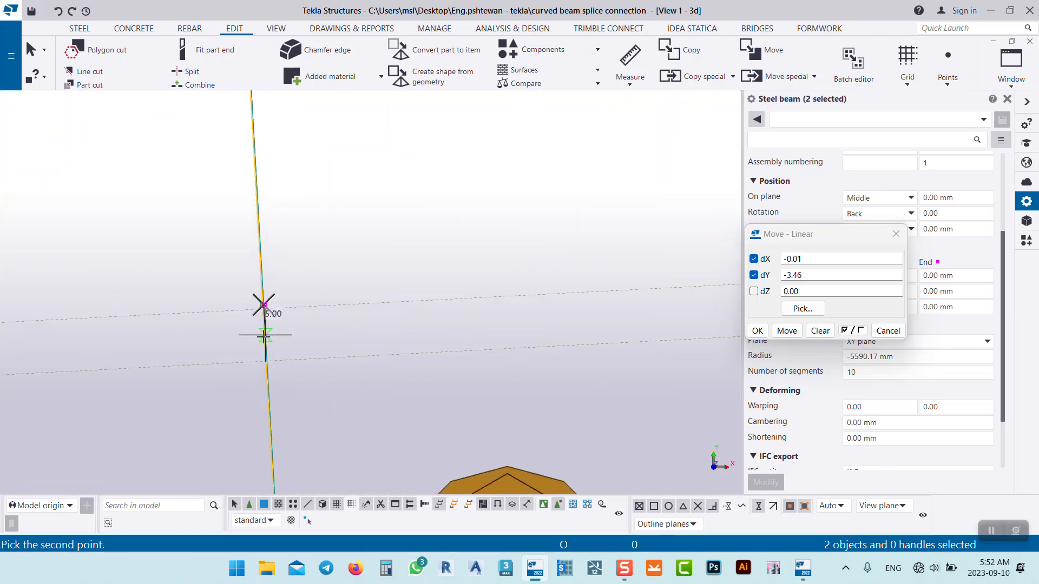
left_click(263, 305)
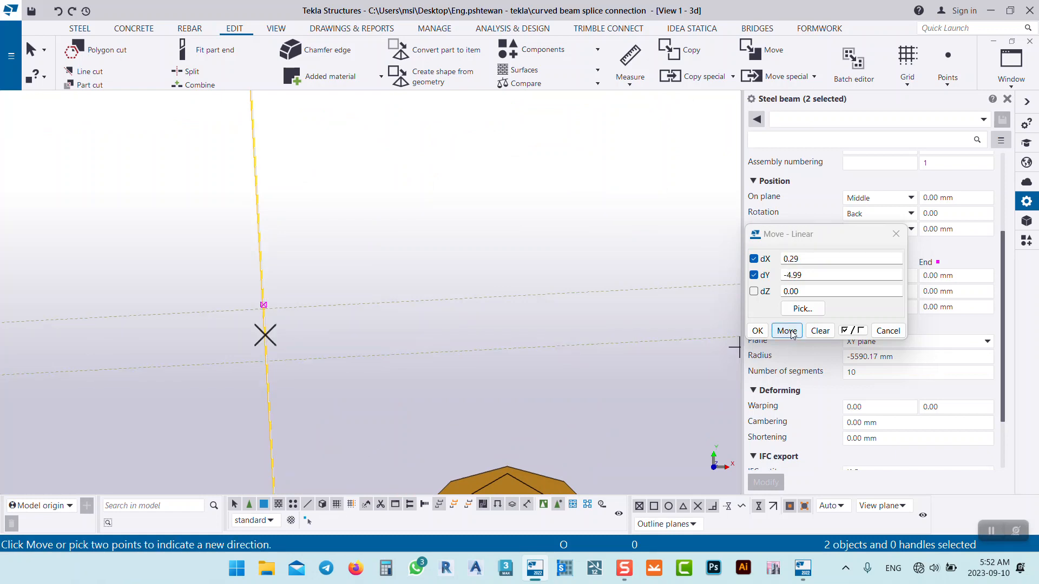
left_click(754, 259)
left_click(787, 331)
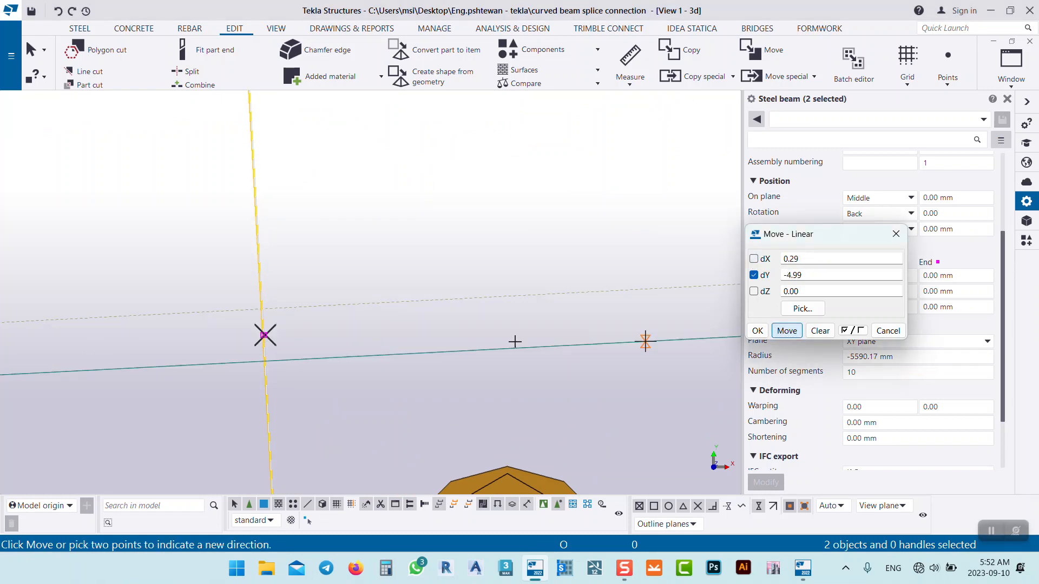
right_click(448, 180)
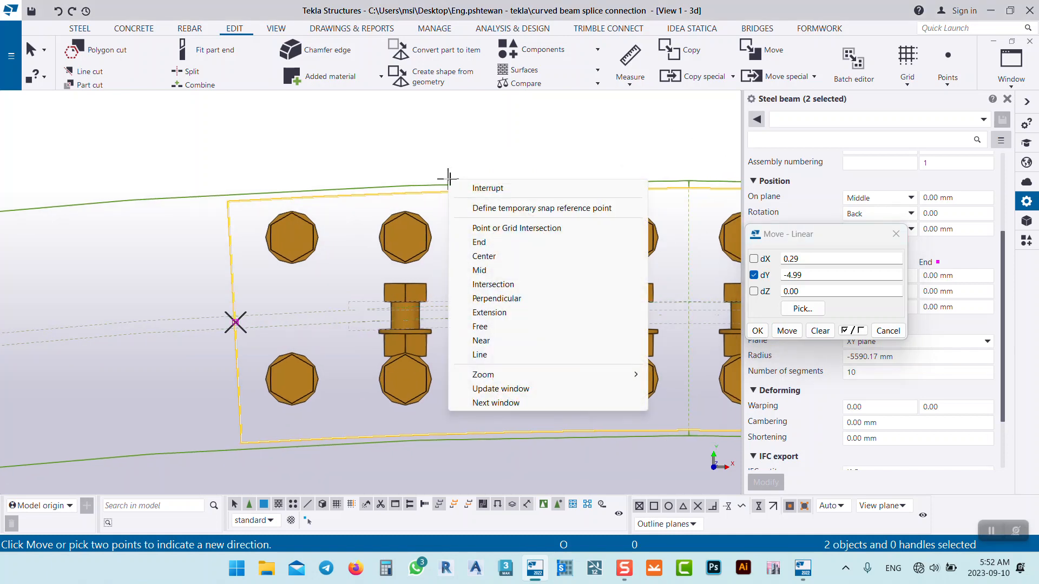
left_click(487, 187)
left_click(758, 331)
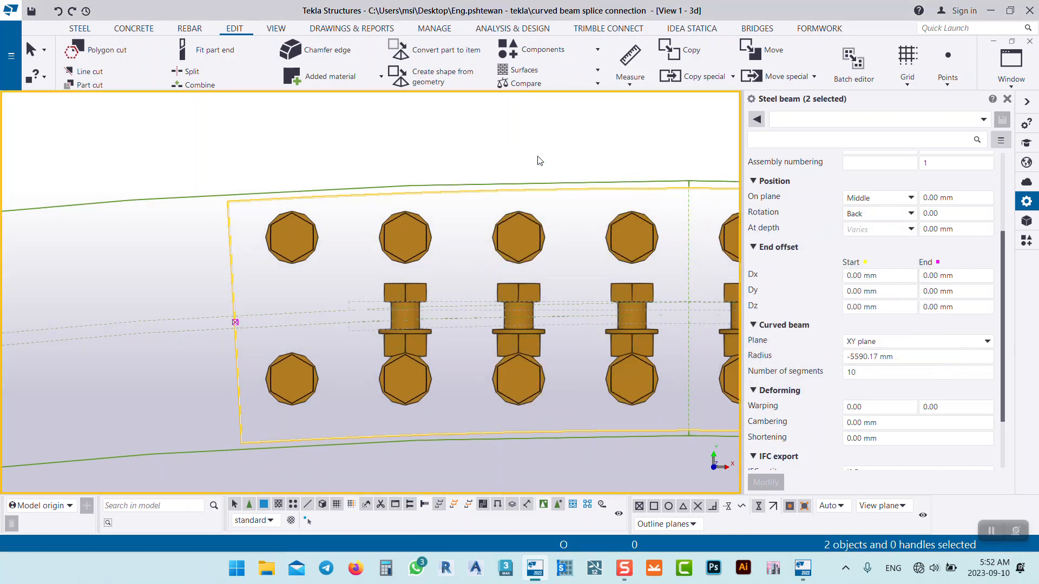
Step: Clear the selection, display the model parts as rendered and examine how the flange plate outlines follow the curved beam
left_click(537, 157)
scroll(476, 182, "down", 5)
scroll(456, 196, "down", 3)
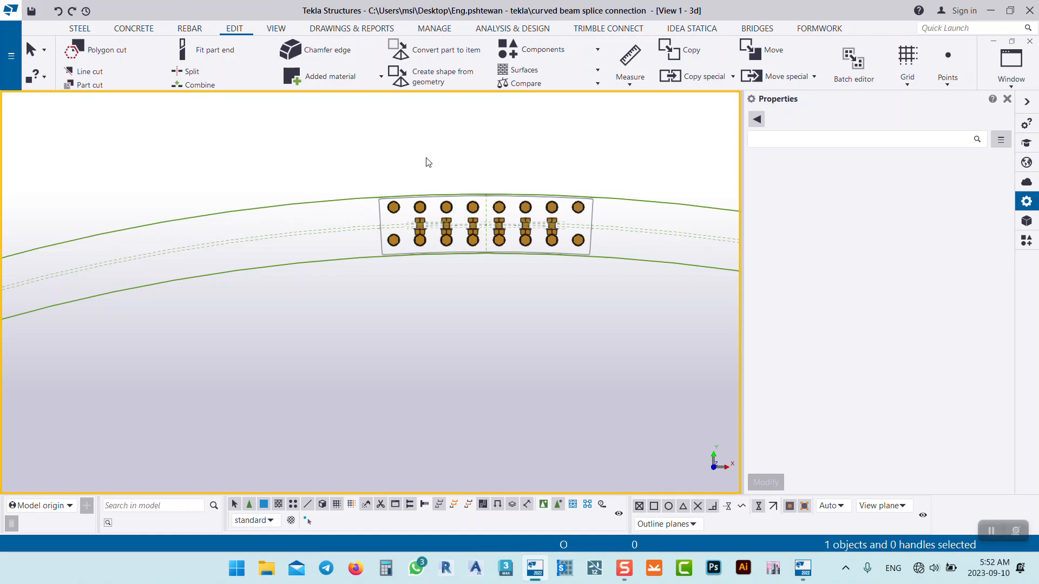
scroll(476, 194, "up", 4)
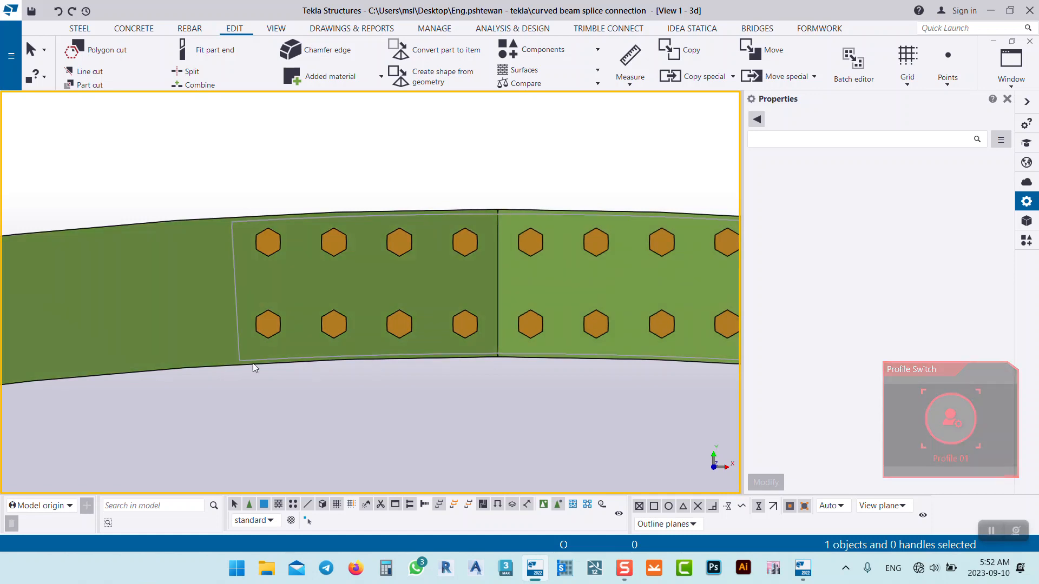
middle_click_drag(550, 364, 420, 364)
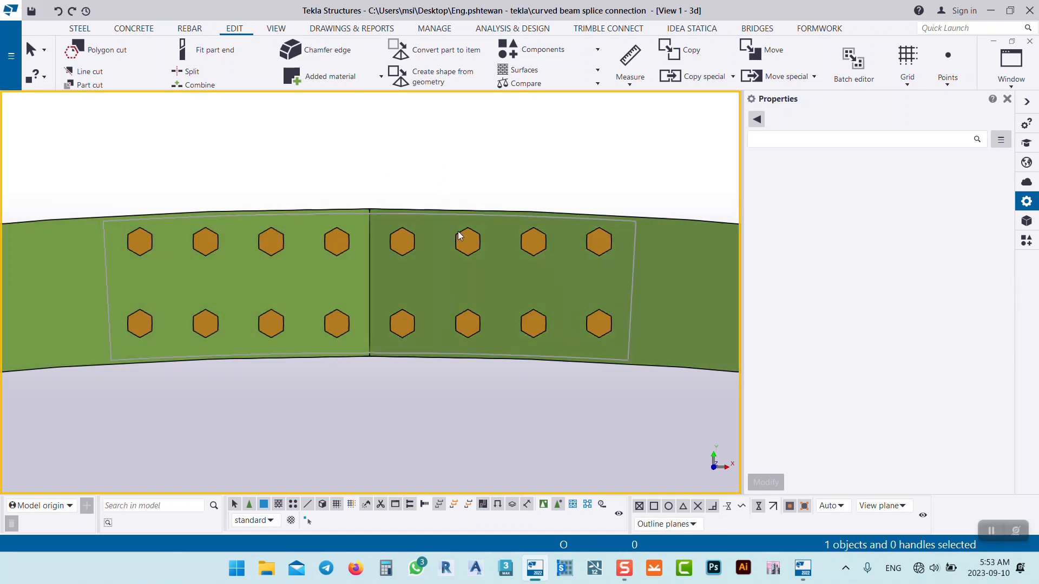
scroll(468, 297, "down", 2)
middle_click_drag(475, 304, 412, 270, "ctrl")
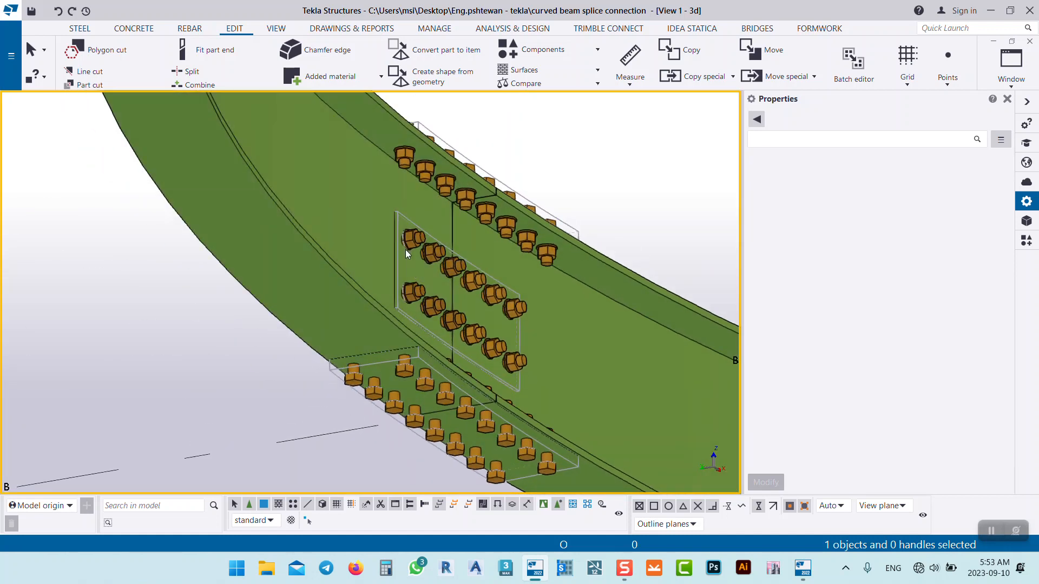
Step: Set the representation of parts in components to Rendered in the view's display settings and apply it to the view
right_click(166, 273)
left_click(208, 302)
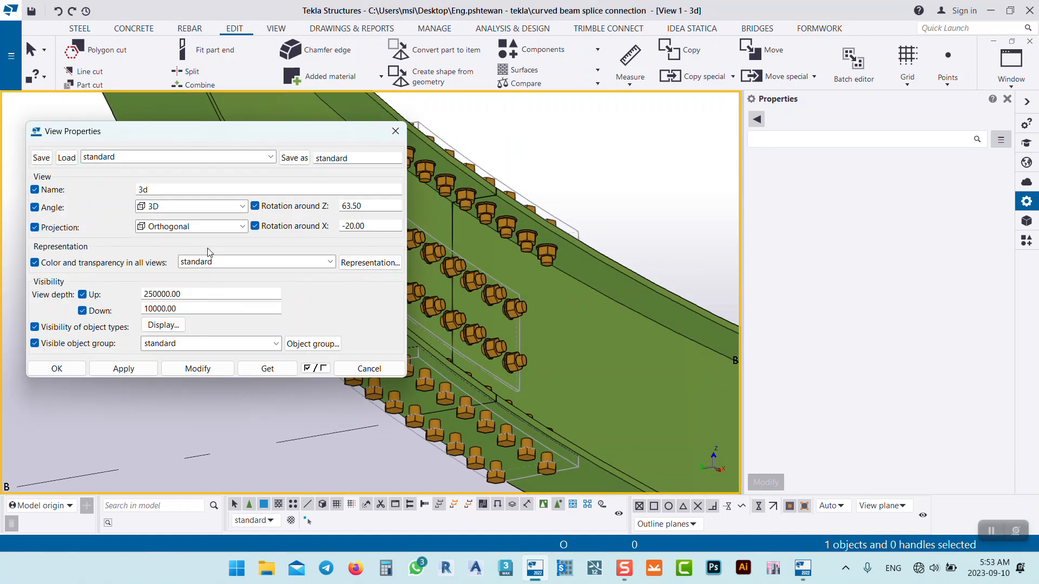
left_click(179, 327)
left_click(817, 218)
left_click(795, 268)
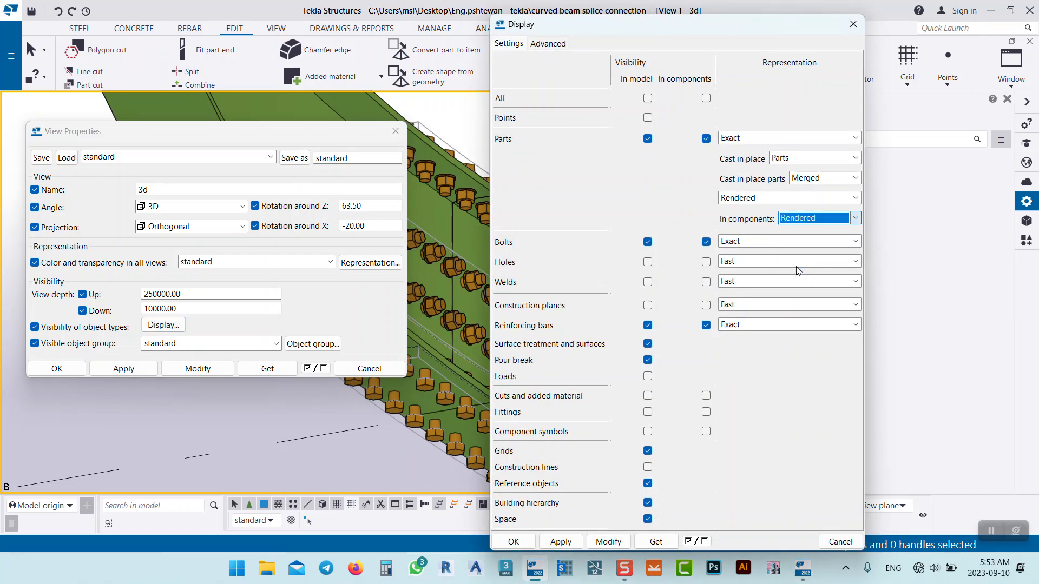
left_click(601, 541)
left_click(513, 542)
left_click(197, 368)
left_click(369, 369)
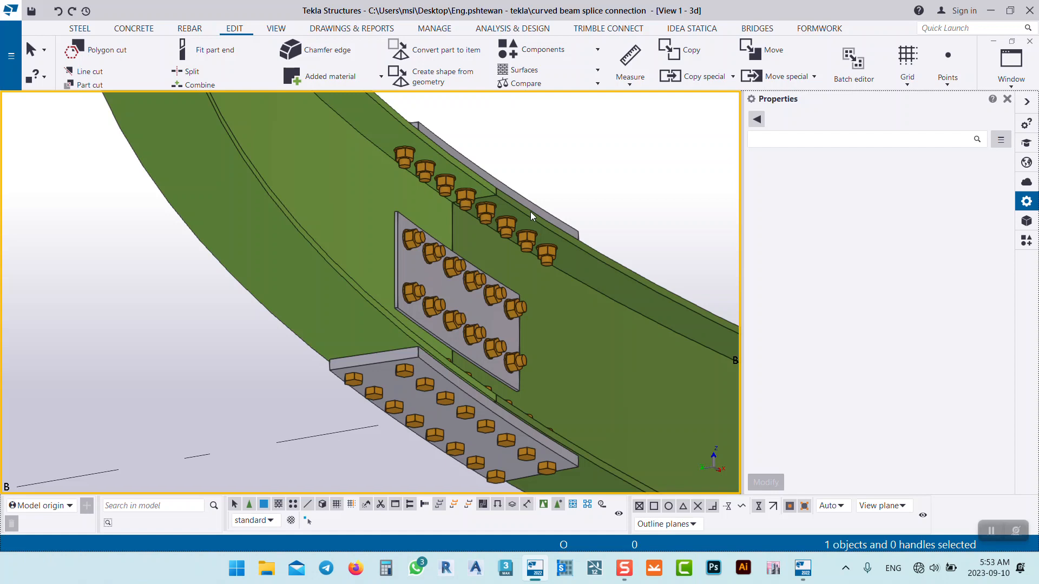
Step: Select the upper flange splice plate and create its assembly and single-part fabrication drawings from the applied settings
middle_click_drag(496, 271, 484, 387, "ctrl")
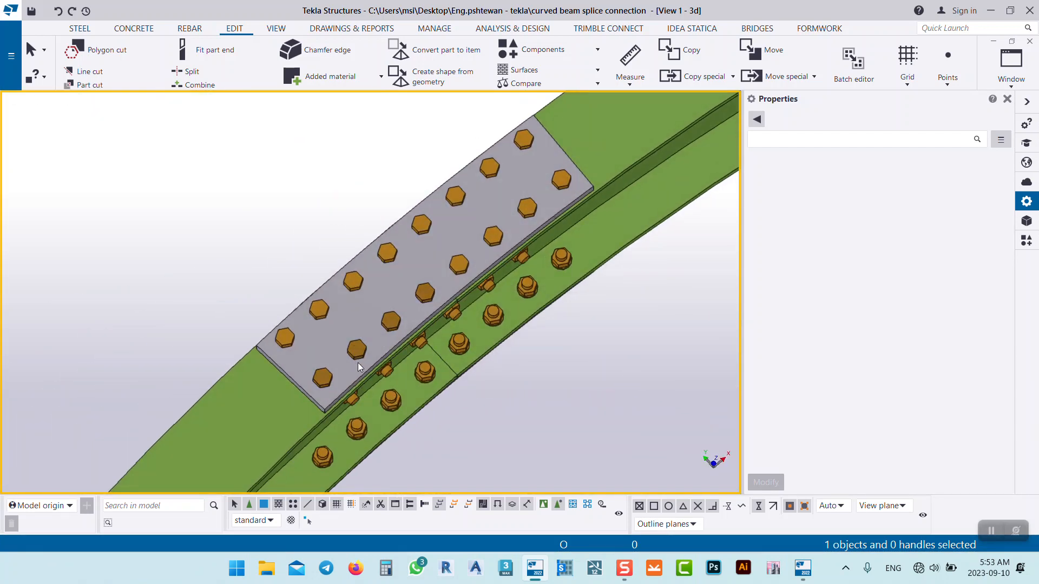
middle_click_drag(358, 363, 262, 250, "ctrl")
scroll(258, 253, "up", 2)
scroll(213, 227, "up", 2)
left_click(213, 223)
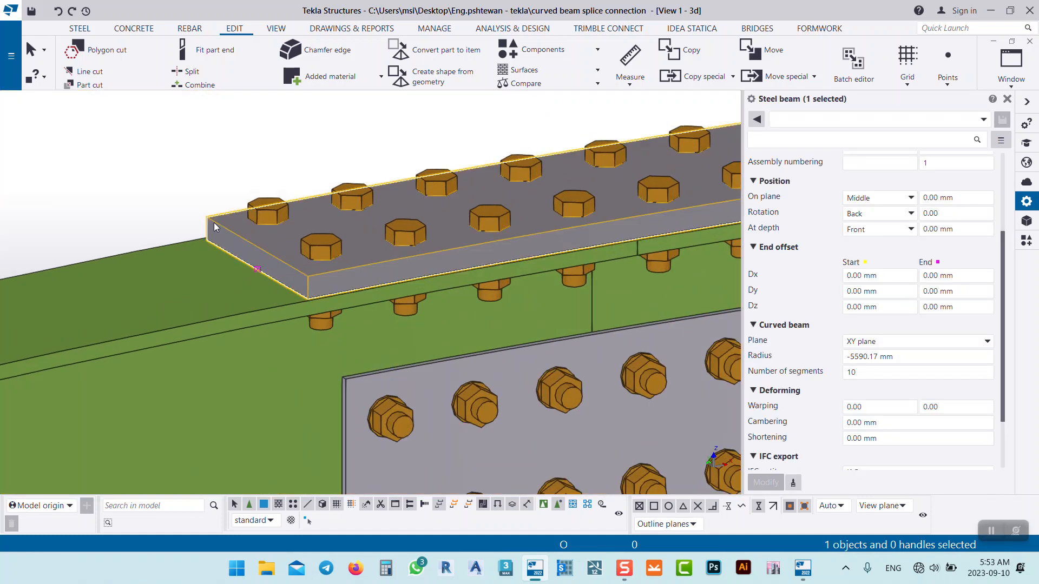
right_click(261, 231)
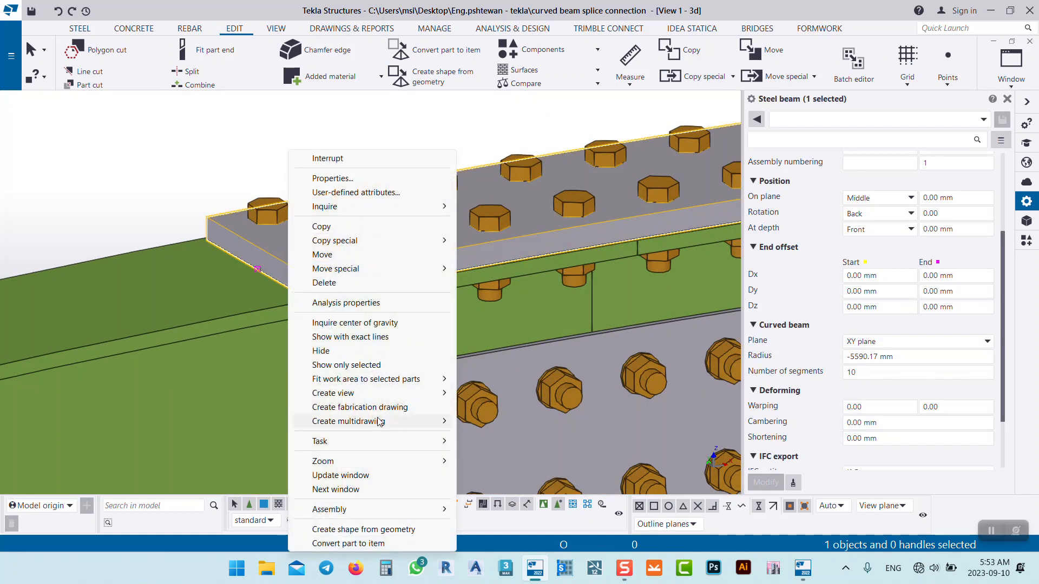
left_click(382, 407)
left_click(361, 398)
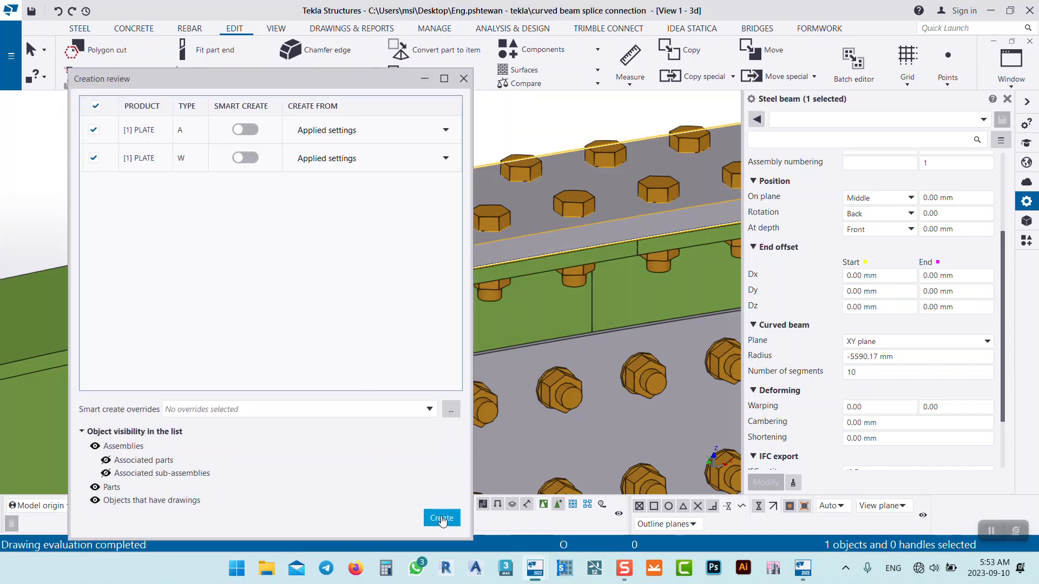
left_click(441, 518)
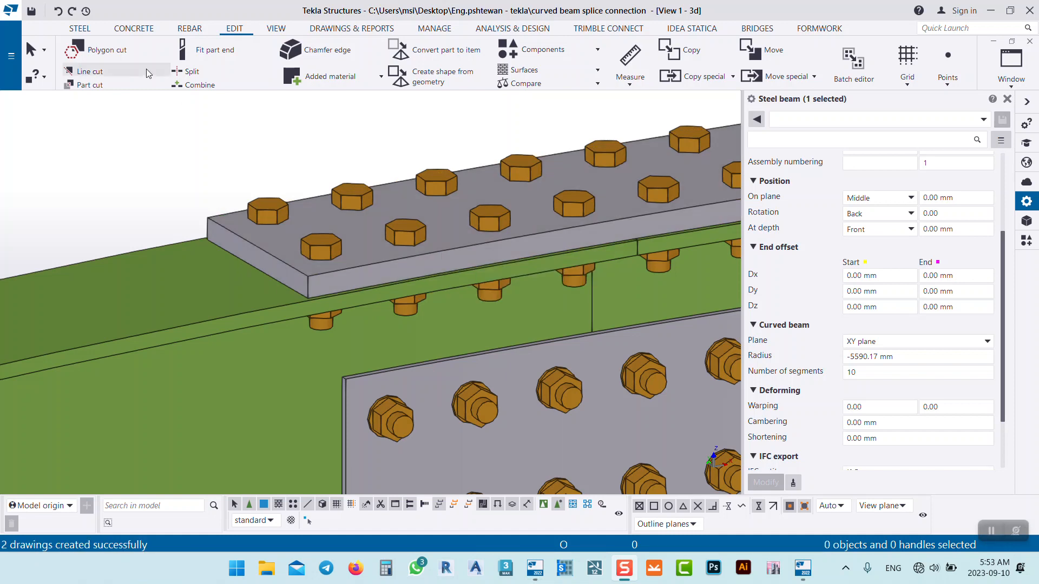
Step: Open the plate's single-part (W) drawing from the document manager and bring its plan view into focus
left_click(314, 28)
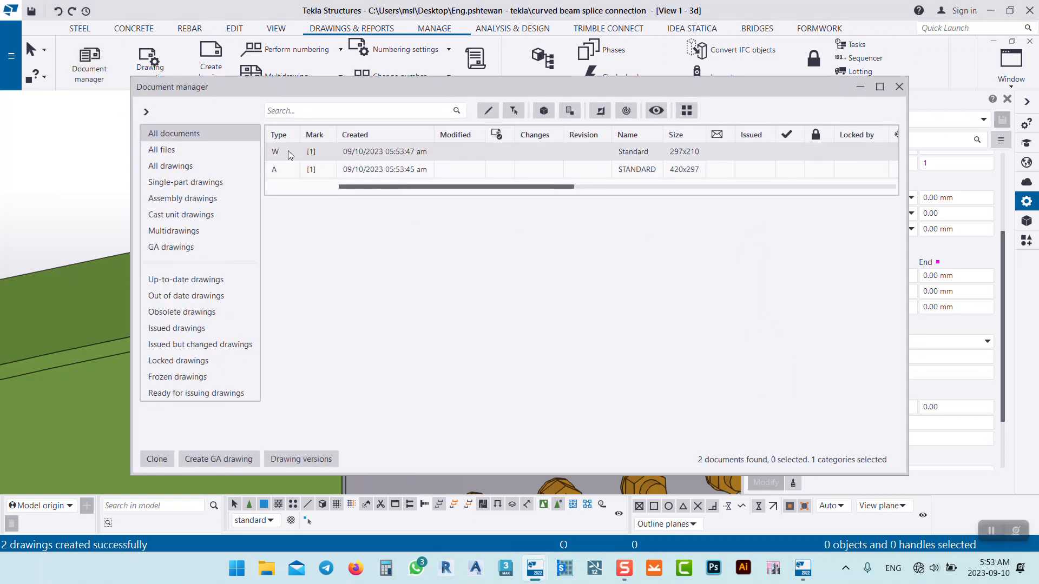
left_click(281, 157)
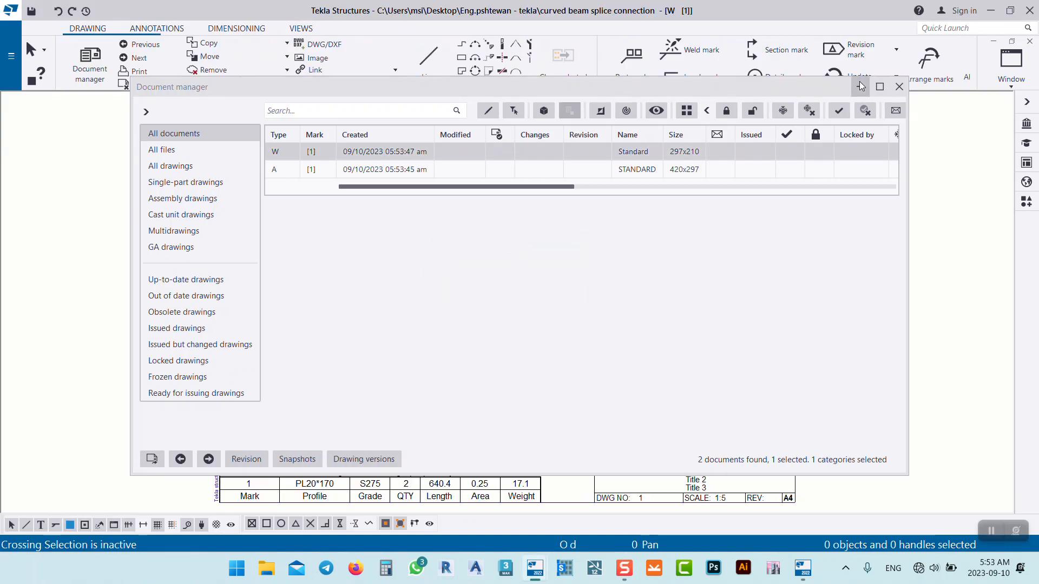
scroll(508, 337, "up", 3)
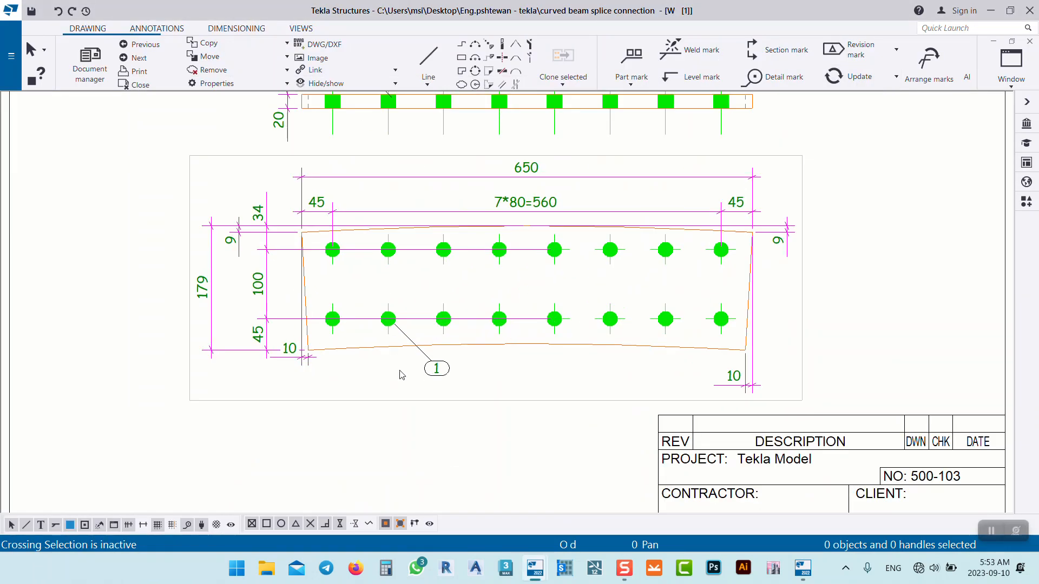
scroll(270, 231, "up", 2)
Step: Delete the plate plan view's left-side vertical dimensions, the hole spacing dimensions and the lower-left 10 mm offset dimension
left_click_drag(277, 242, 241, 190)
key("Delete")
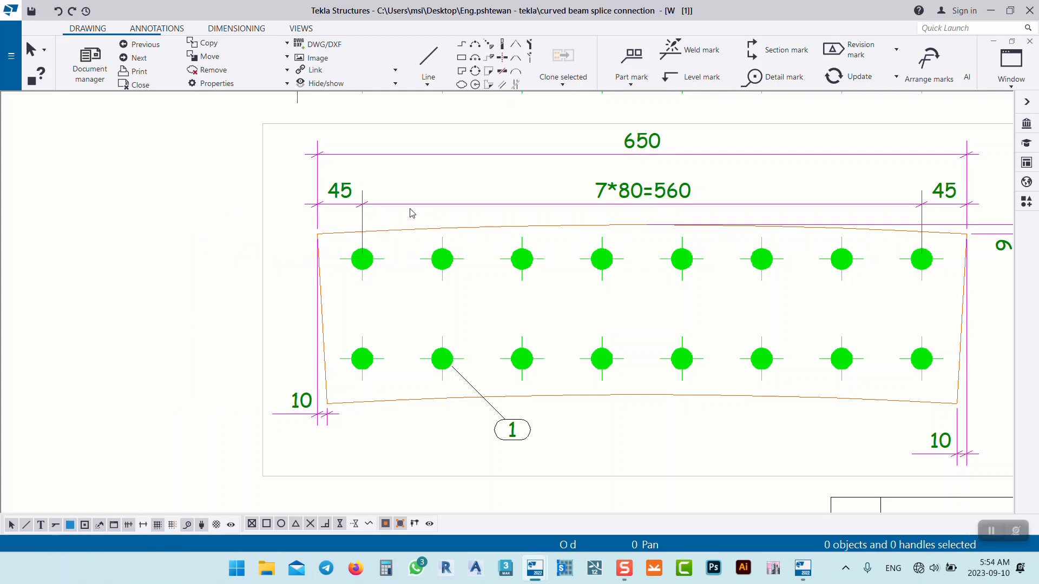
left_click(412, 211)
key("Delete")
left_click(292, 407)
key("Delete")
Step: Delete the 9 mm and 10 mm dimensions at the plate's right end and review the curved outline
middle_click_drag(581, 384, 420, 350)
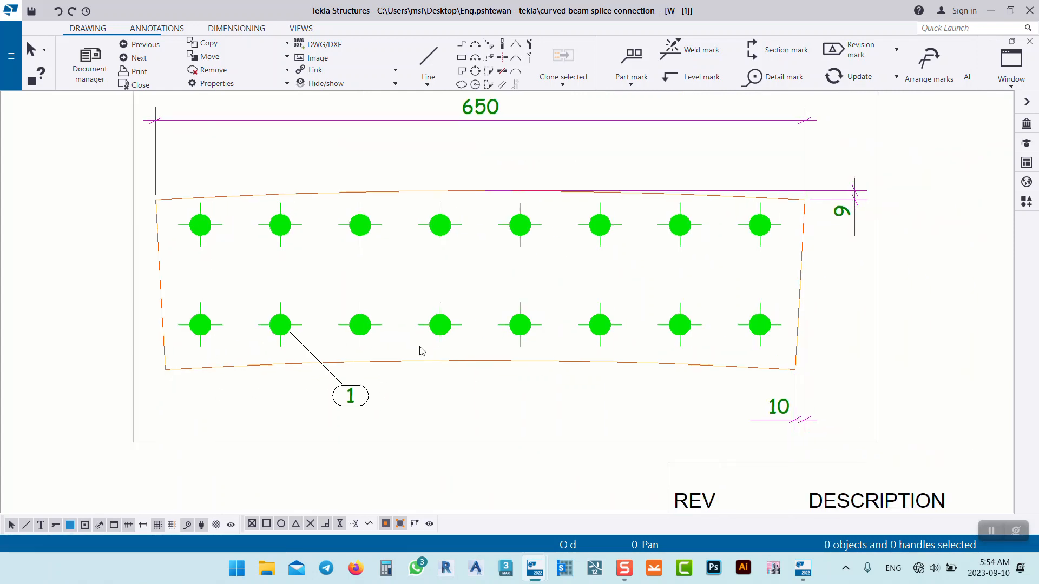
left_click(848, 212)
key("Delete")
left_click(791, 414)
key("Delete")
scroll(416, 184, "down", 3)
middle_click_drag(487, 181, 546, 255)
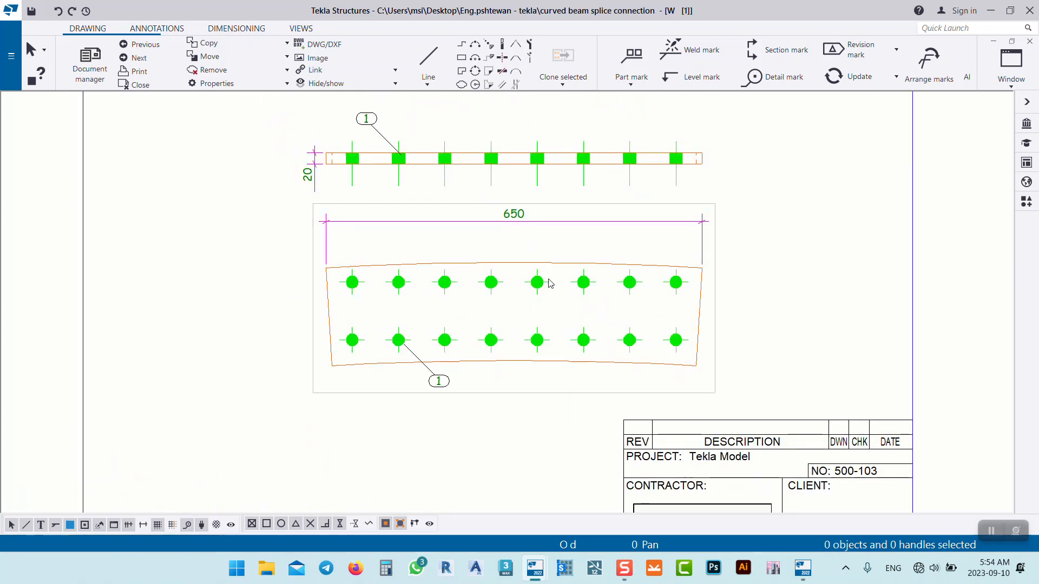
scroll(407, 272, "down", 3)
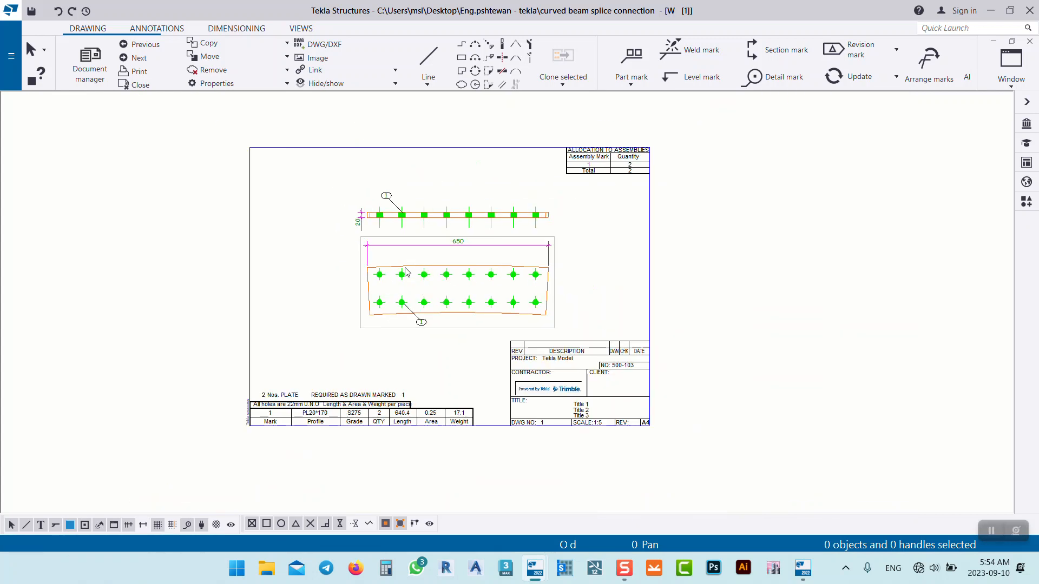
scroll(454, 313, "up", 3)
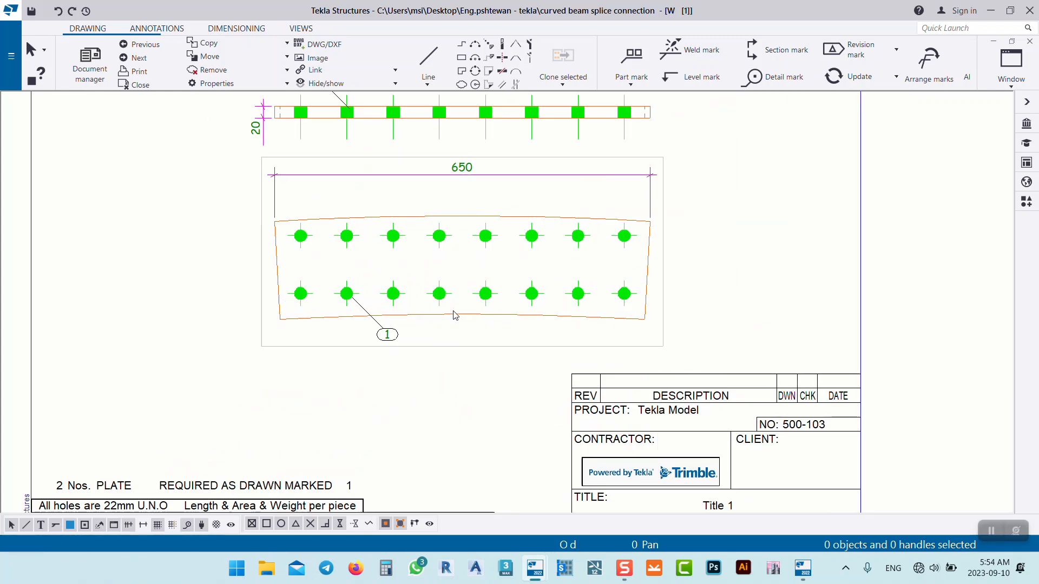
Step: Close the plate drawing, keeping its changes, and return to the 3D model view
left_click(1030, 41)
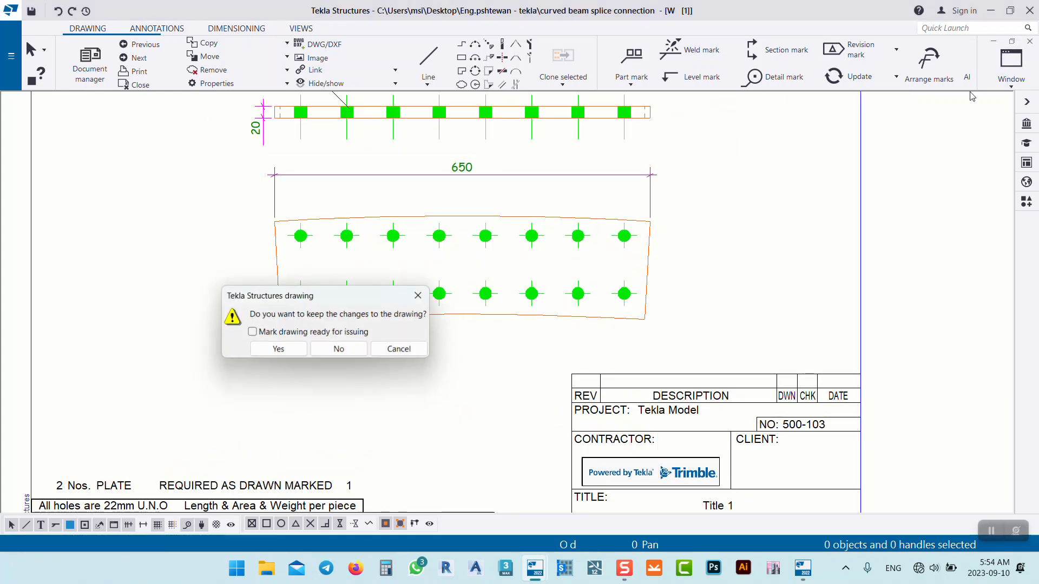
left_click(300, 349)
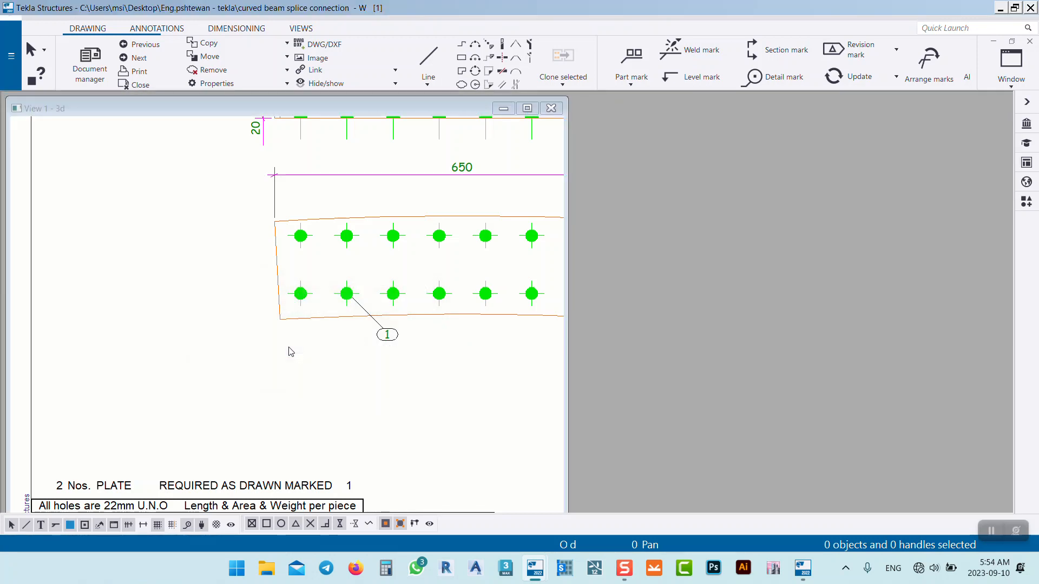
scroll(278, 311, "down", 3)
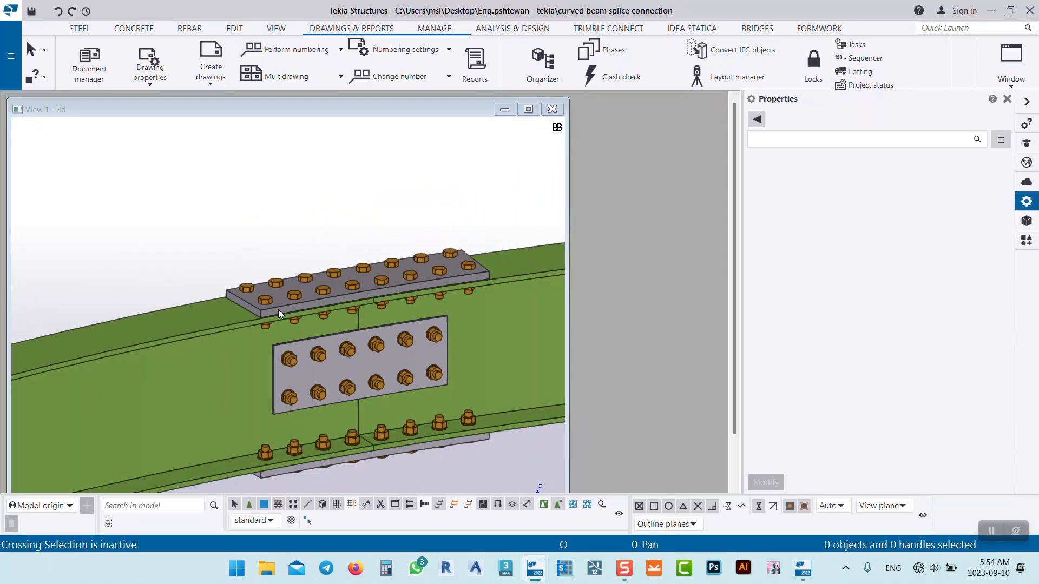
Step: Examine the curved beam's finished splice in 3D, checking the web and flange plates from several angles
middle_click_drag(292, 296, 253, 279)
scroll(230, 331, "up", 5)
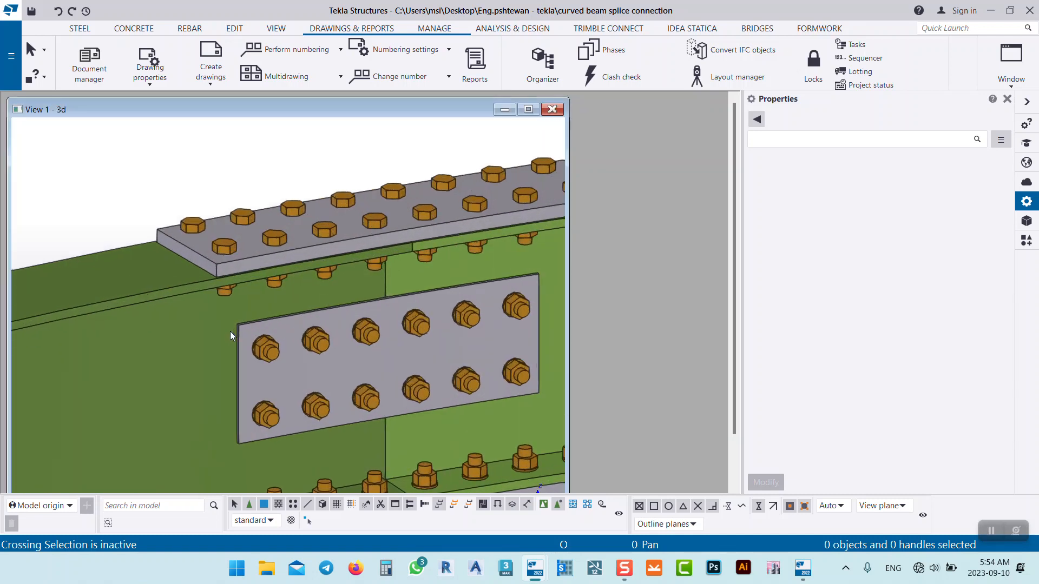
left_click(249, 325)
scroll(248, 326, "down", 3)
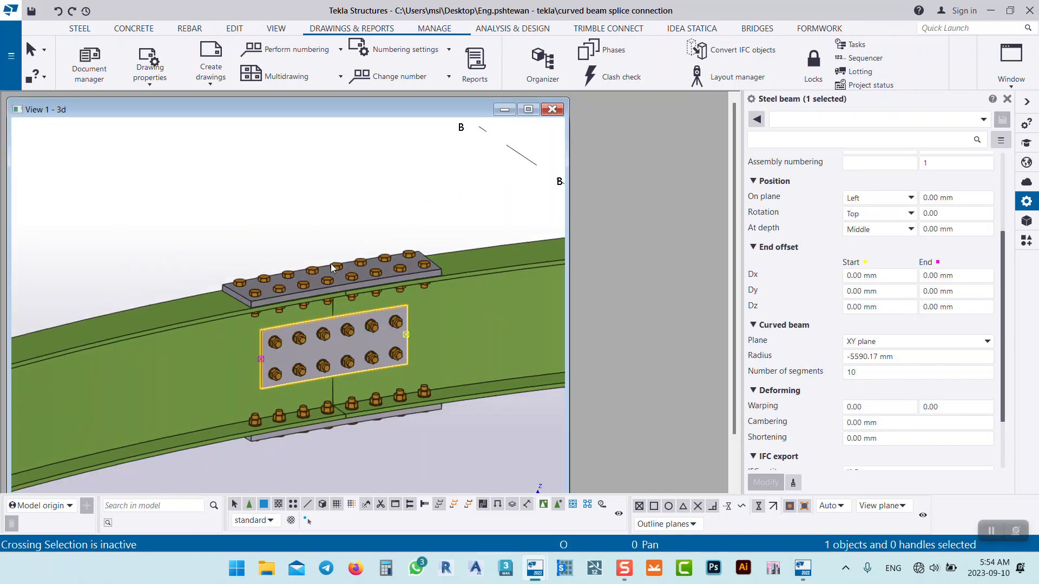
left_click(324, 222)
scroll(324, 221, "down", 3)
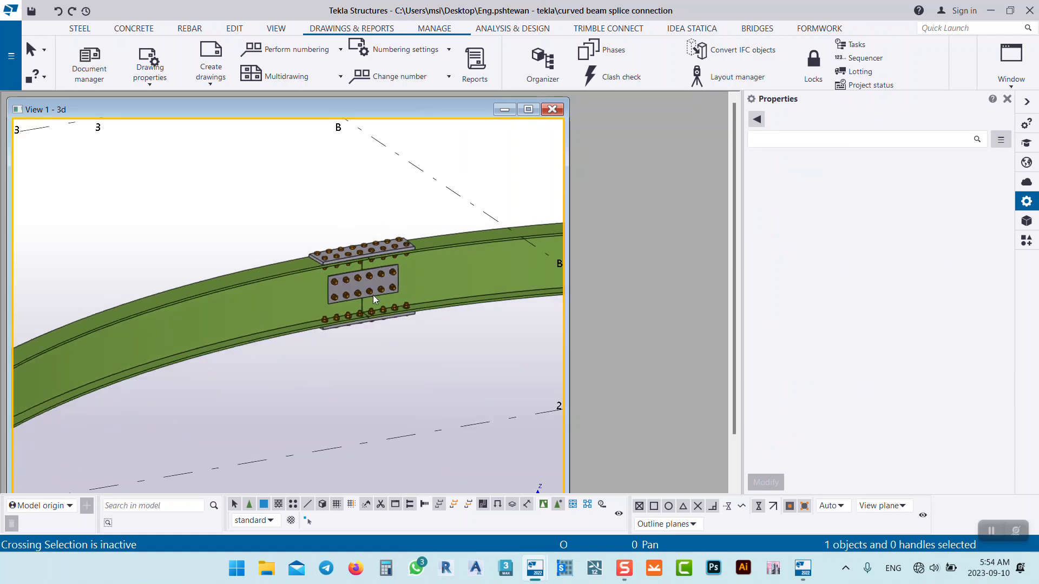
middle_click_drag(372, 294, 395, 187)
middle_click_drag(364, 274, 478, 329, "ctrl")
middle_click_drag(474, 331, 391, 285, "ctrl")
scroll(377, 239, "up", 5)
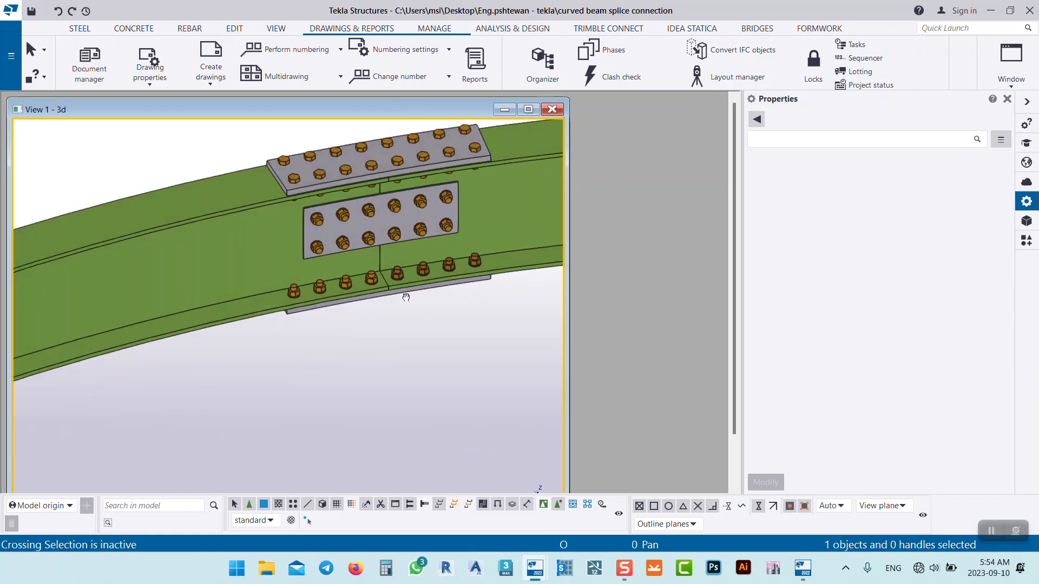
middle_click_drag(412, 361, 381, 252, "ctrl")
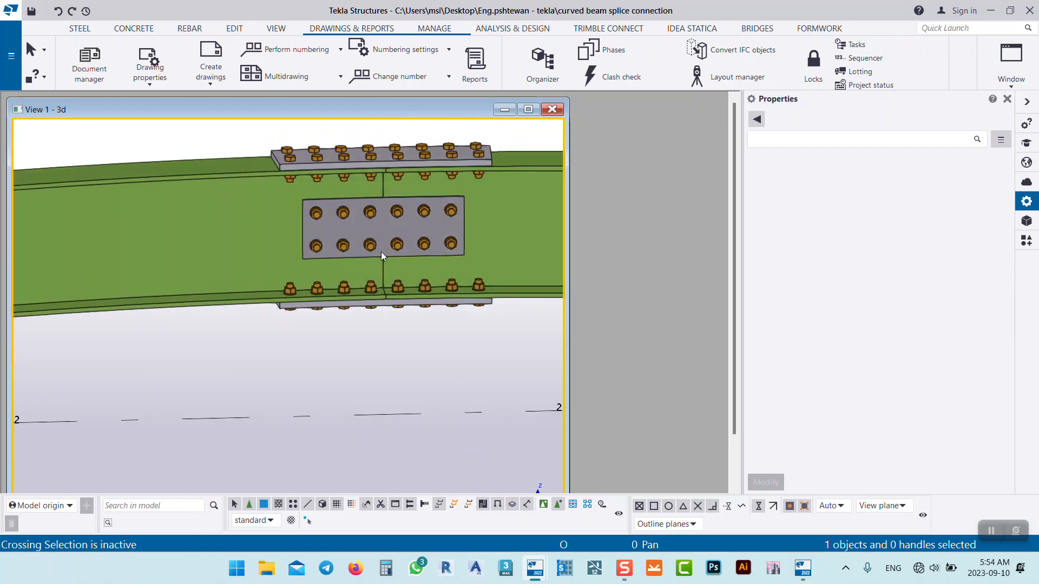
middle_click_drag(414, 199, 432, 249)
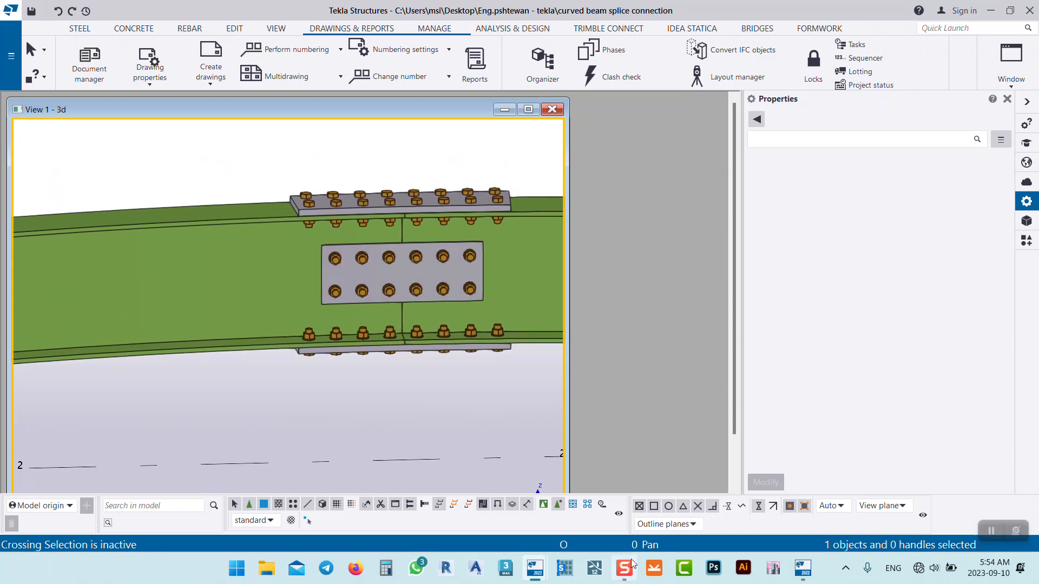